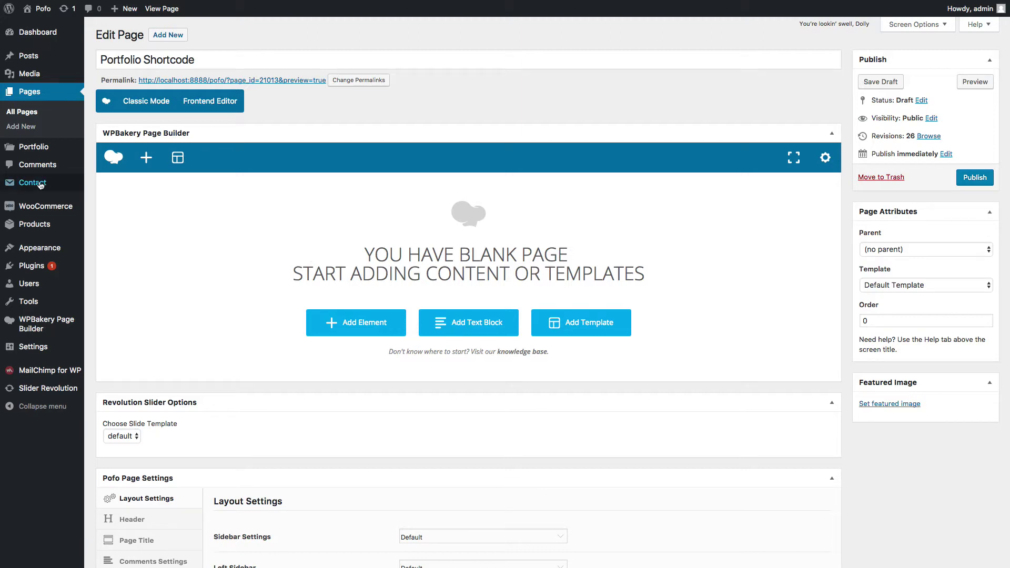
View the Portfolio Categories list, then start a new portfolio project.
mouse_move(41, 153)
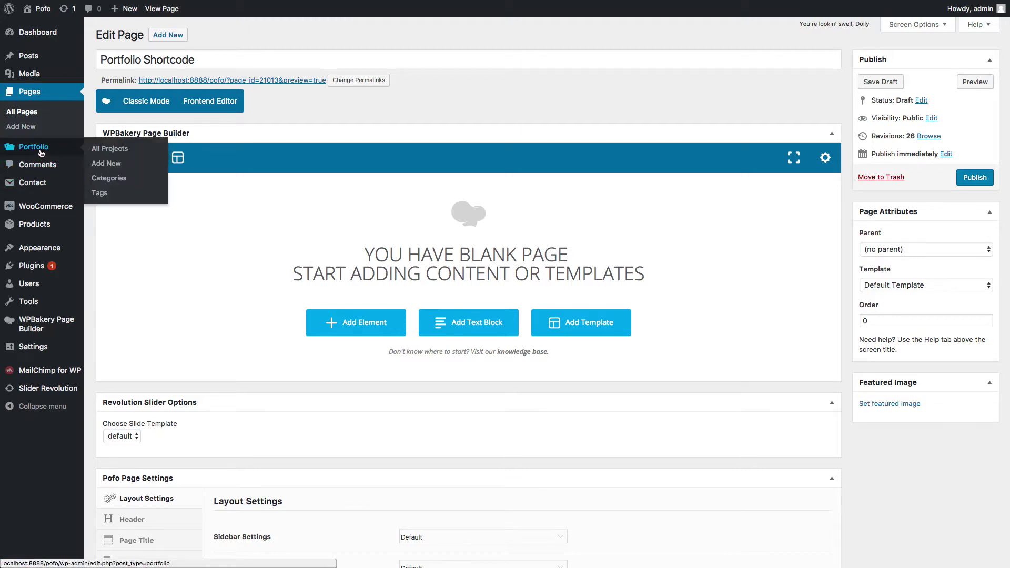
left_click(109, 178)
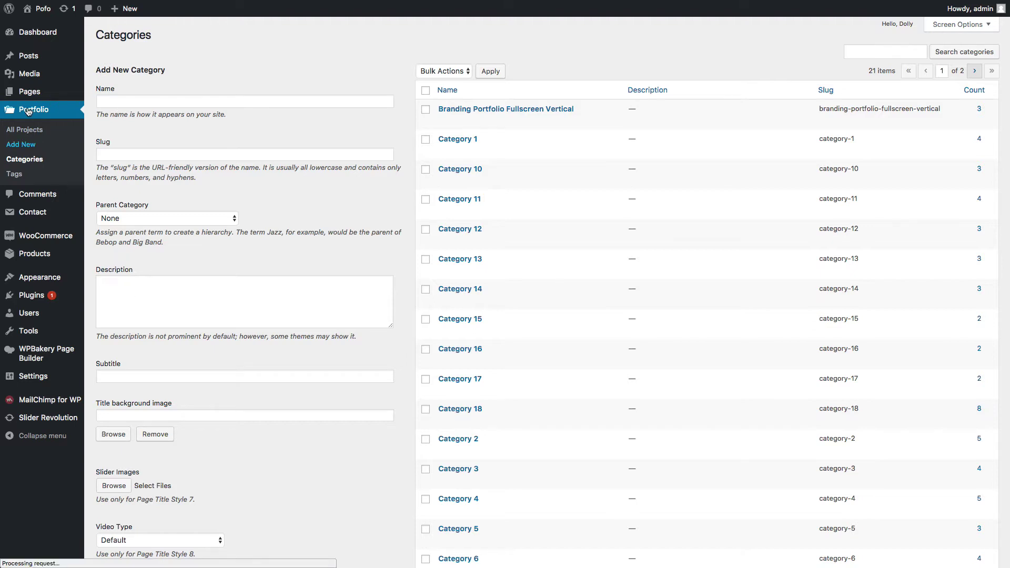
left_click(30, 147)
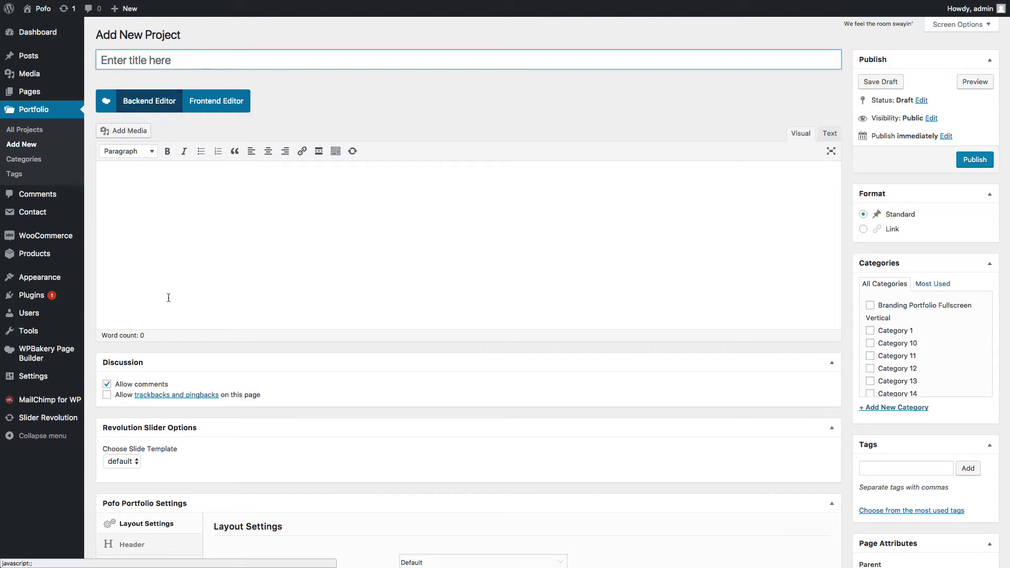
Switch the new project to the WPBakery Backend Editor and scroll through its default Pofo settings.
left_click(318, 260)
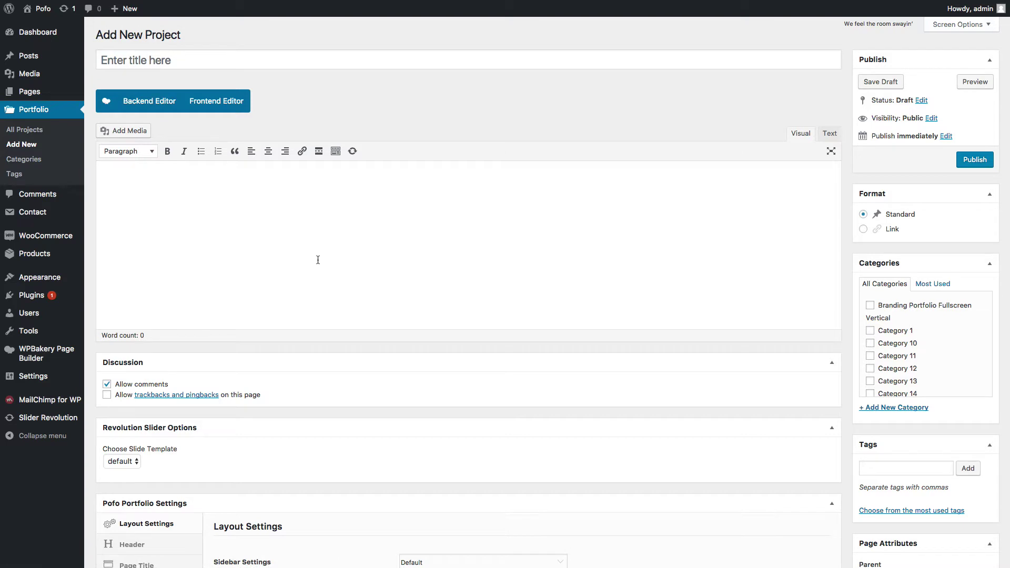
left_click(157, 104)
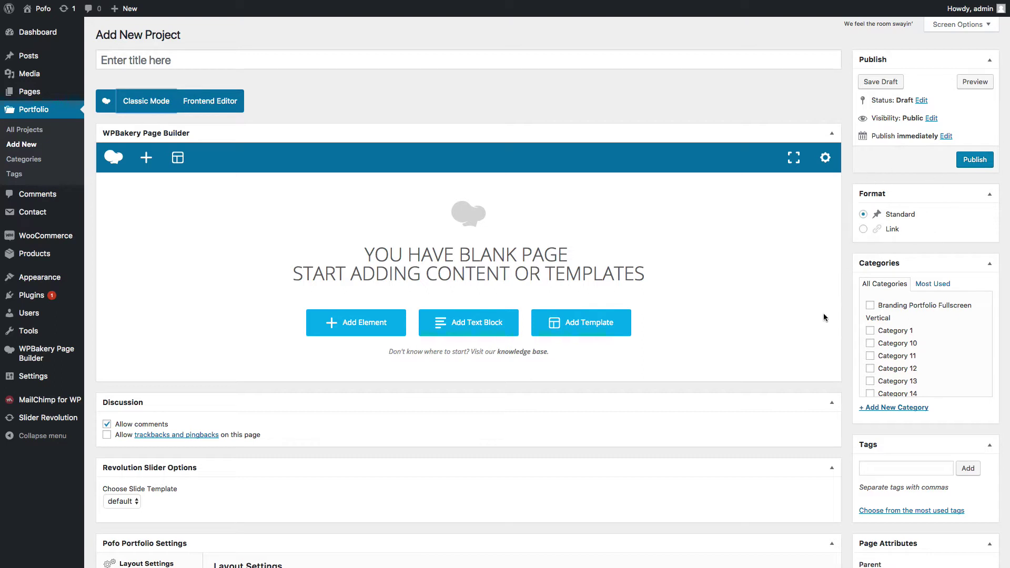
scroll(868, 338, "down", 2)
scroll(868, 338, "up", 3)
scroll(893, 463, "down", 3)
scroll(892, 477, "down", 5)
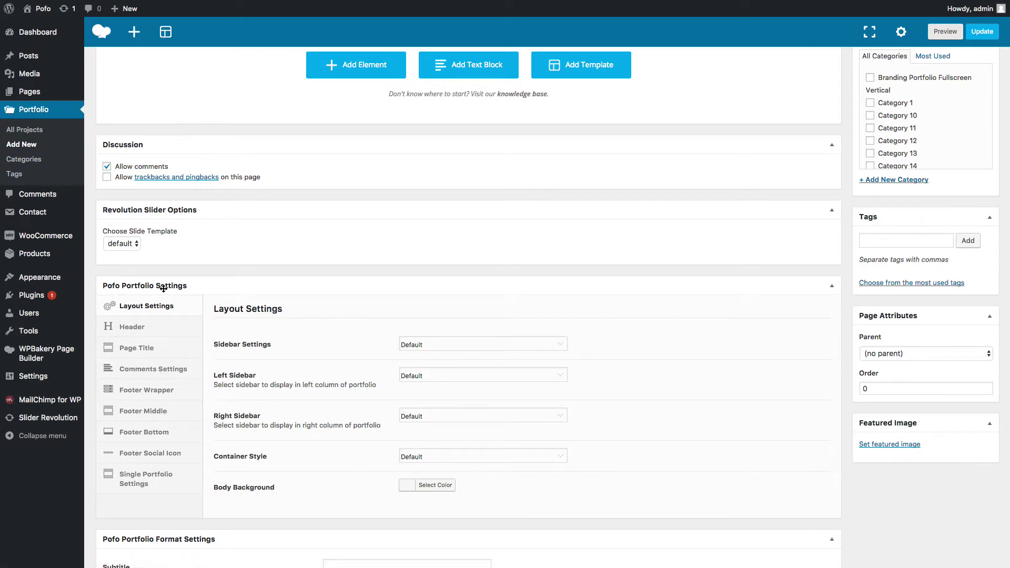
scroll(282, 409, "down", 3)
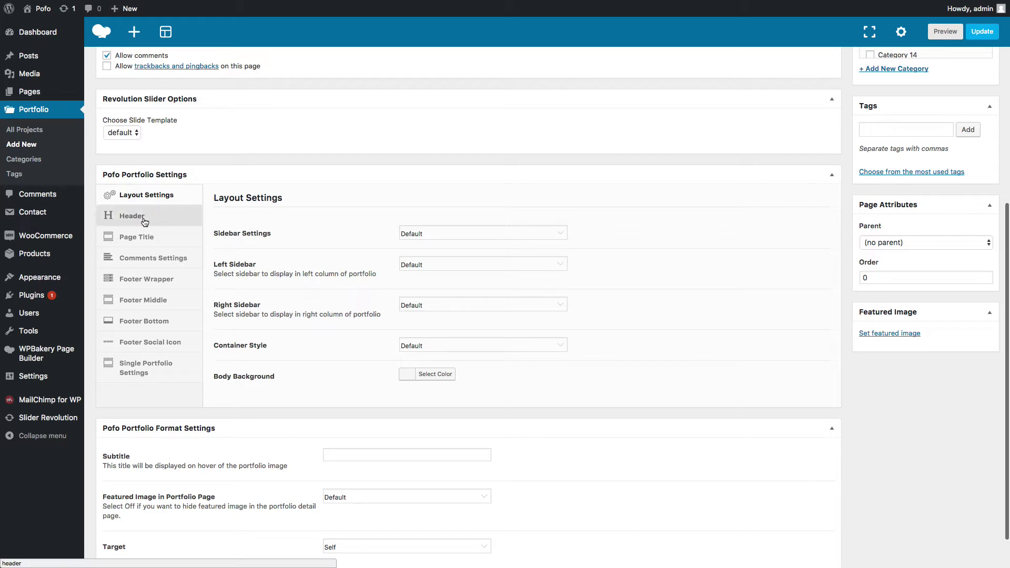
scroll(237, 342, "down", 2)
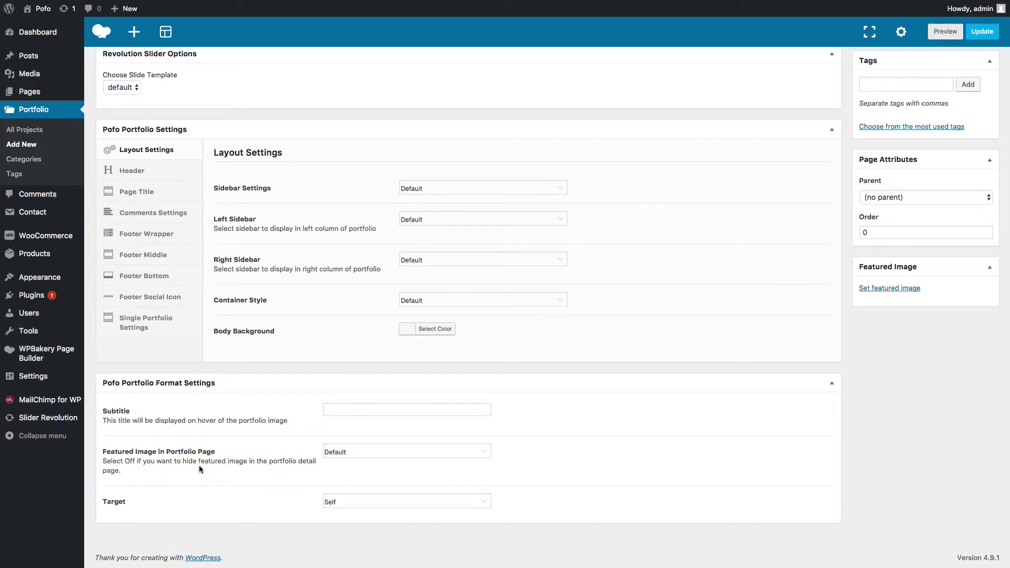
key("space")
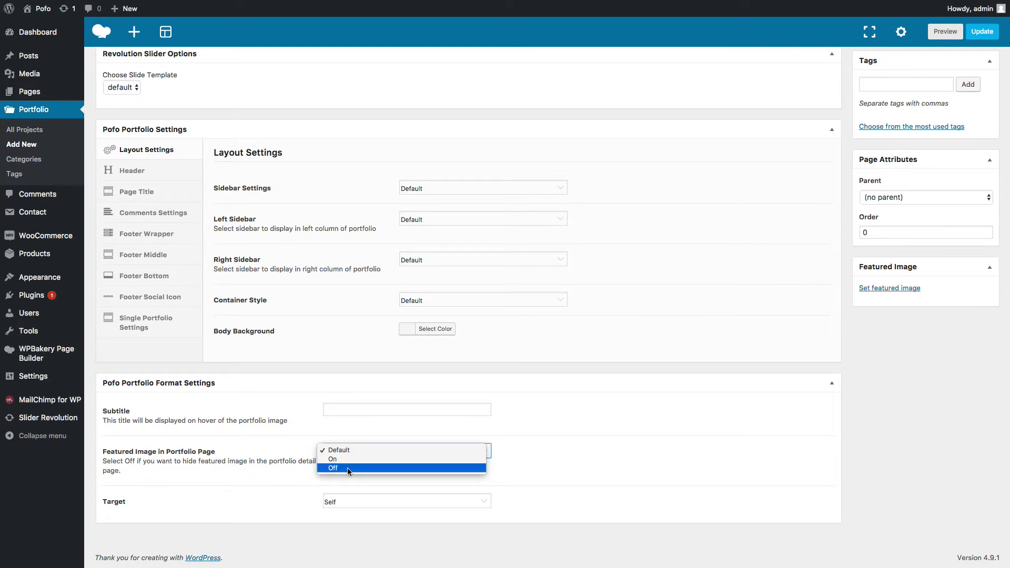
left_click(219, 491)
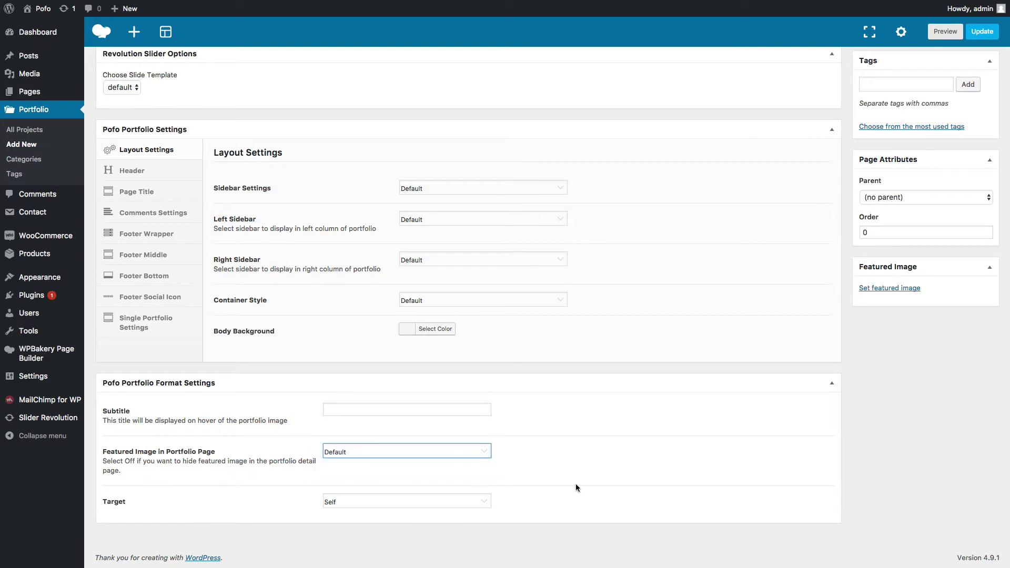
scroll(758, 392, "up", 10)
left_click(863, 197)
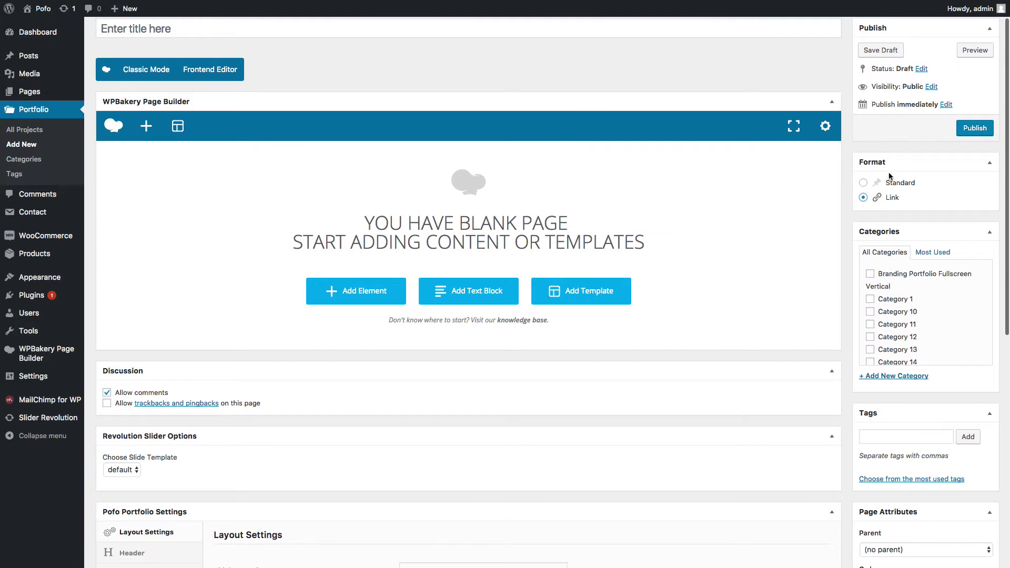
scroll(477, 387, "down", 8)
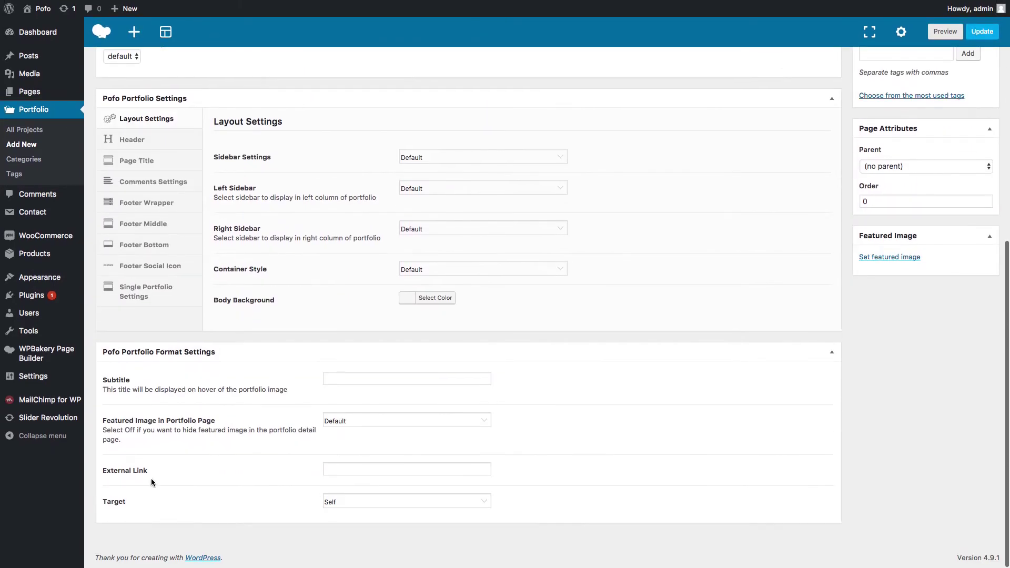
left_click(338, 470)
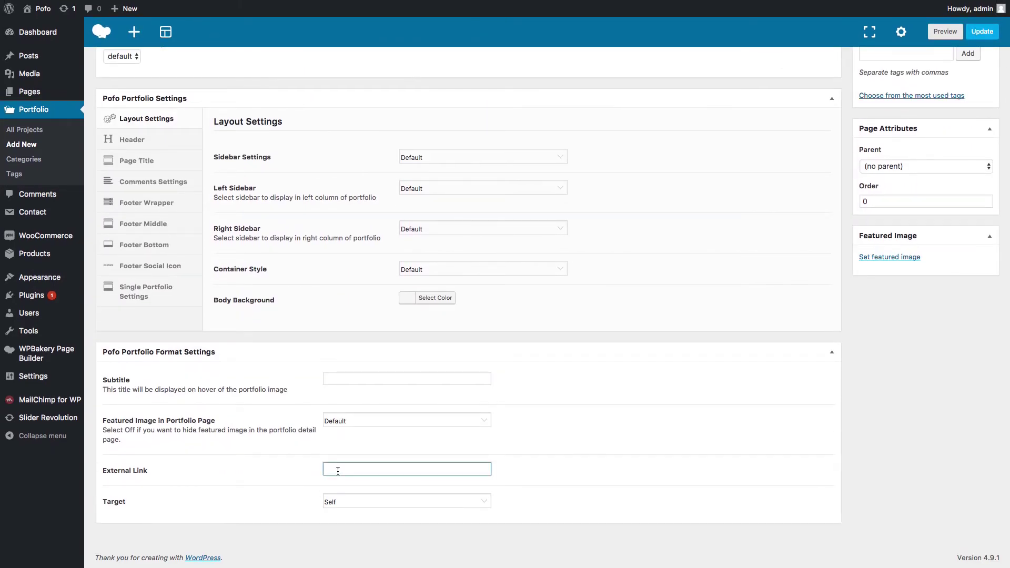
left_click(368, 501)
left_click(544, 470)
scroll(541, 470, "up", 3)
scroll(540, 470, "up", 7)
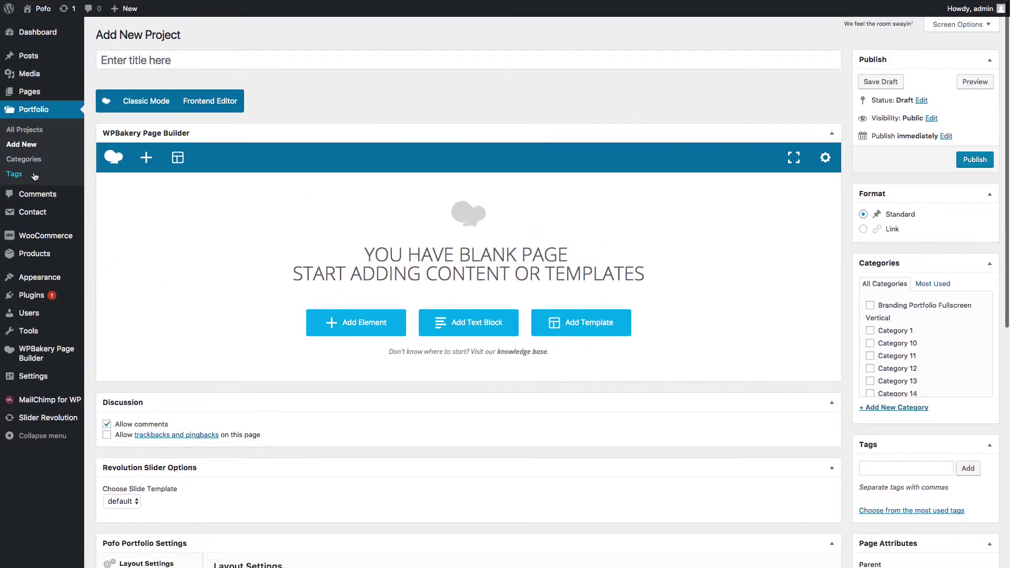
Look over All Projects, then reopen the Portfolio Shortcode page for editing.
left_click(32, 135)
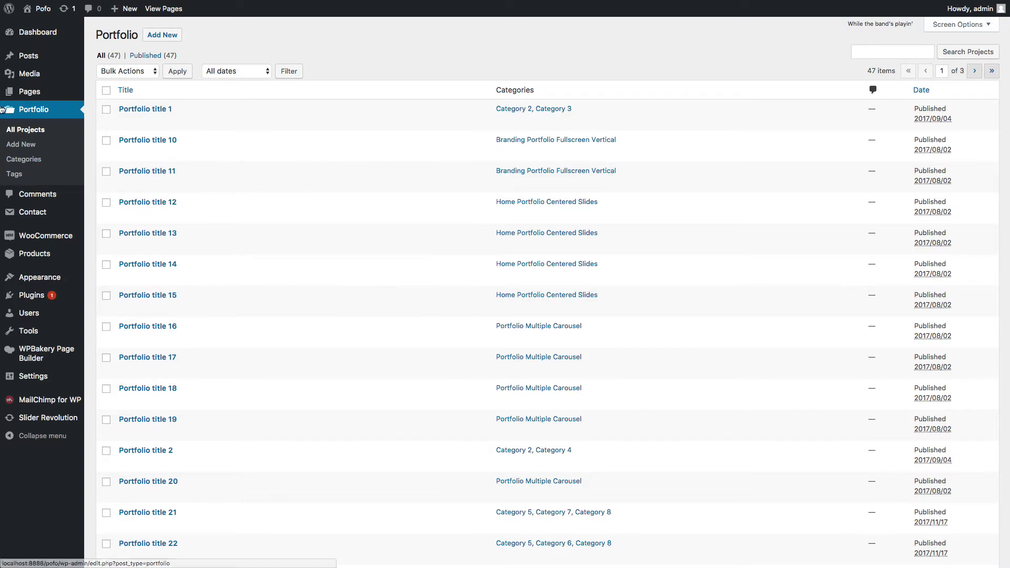
left_click(29, 92)
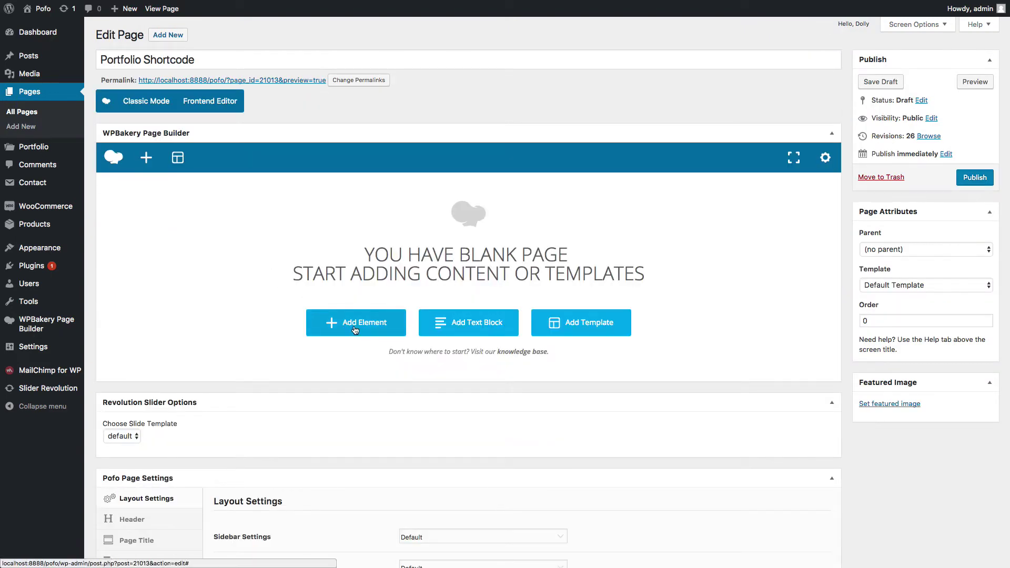
Add a Pofo Portfolio element to the page and set its style to Portfolio overlay style 1.
left_click(355, 328)
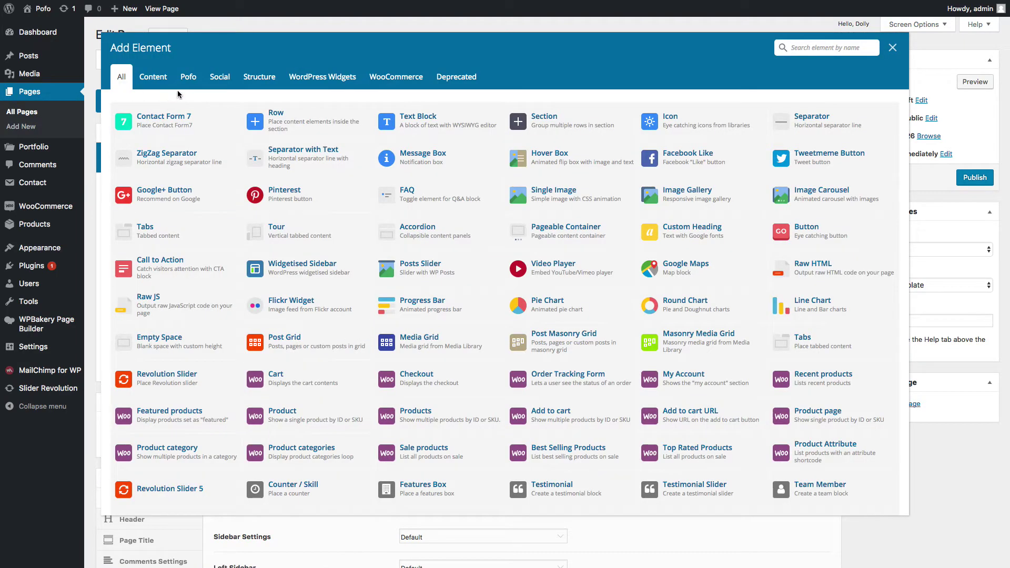
left_click(187, 79)
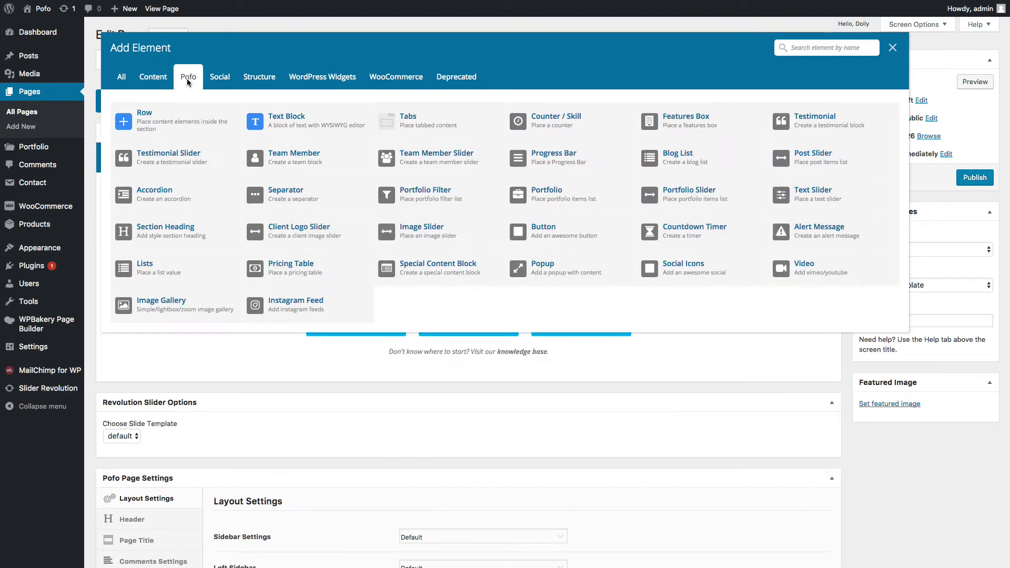
left_click(550, 201)
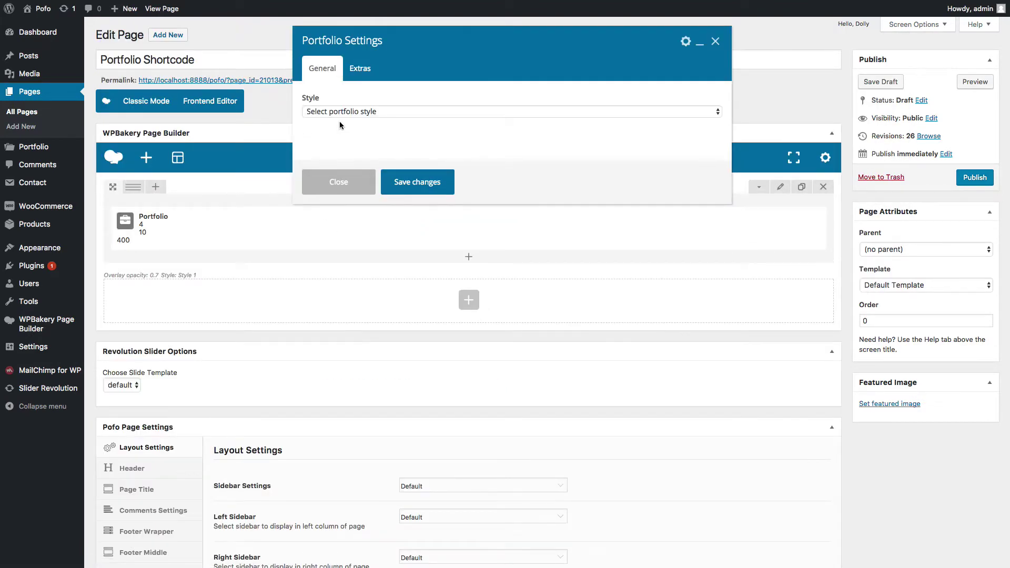
left_click(349, 113)
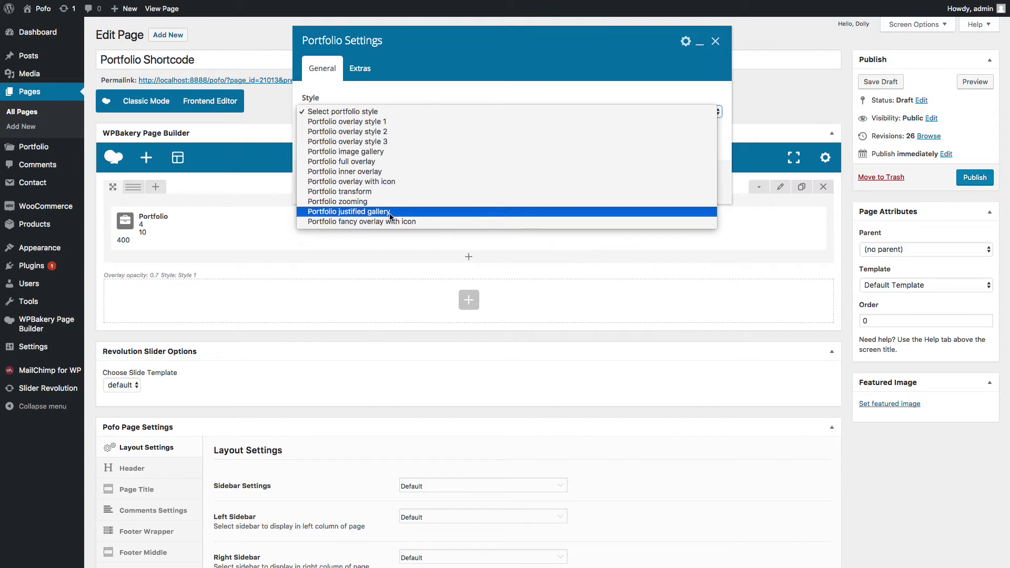
left_click(361, 124)
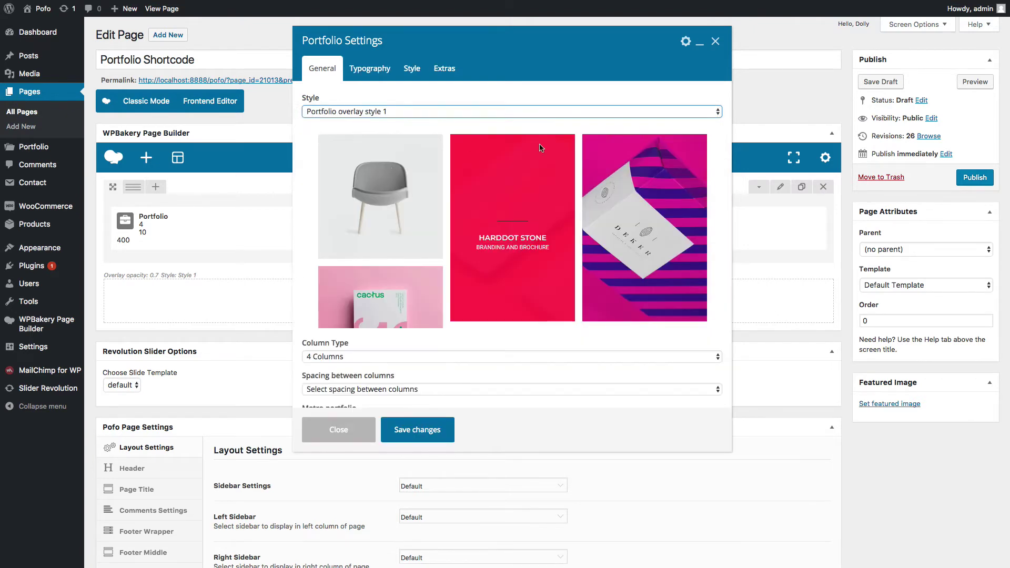
Set the portfolio grid to 3 Columns and check the column spacing options.
scroll(413, 226, "down", 3)
left_click(339, 258)
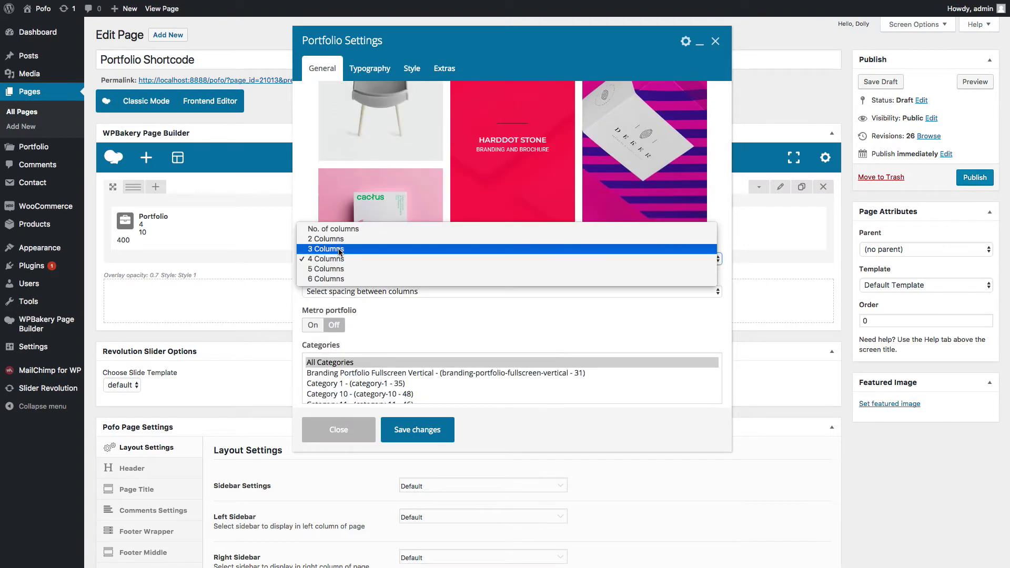
left_click(339, 250)
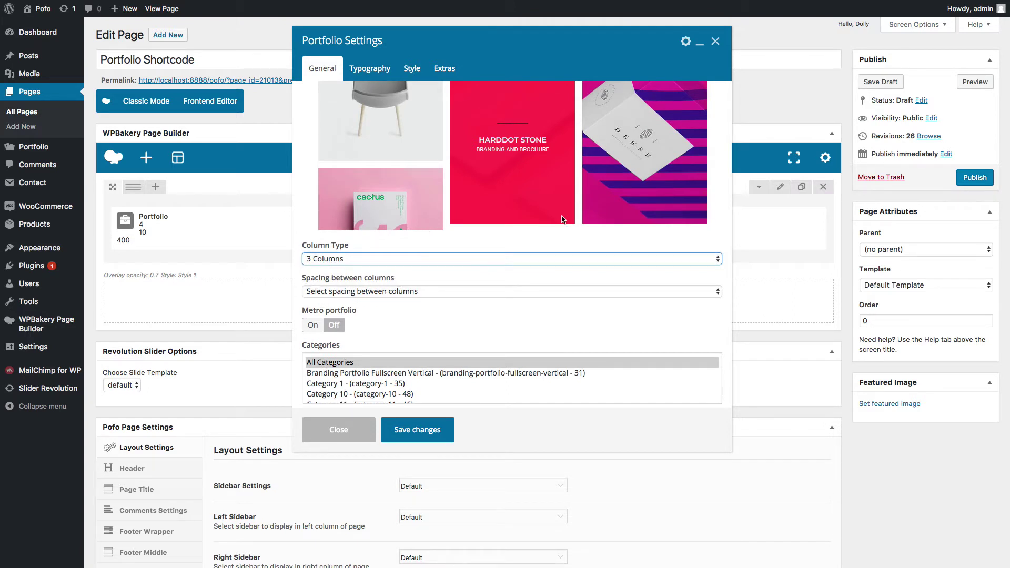
left_click(356, 296)
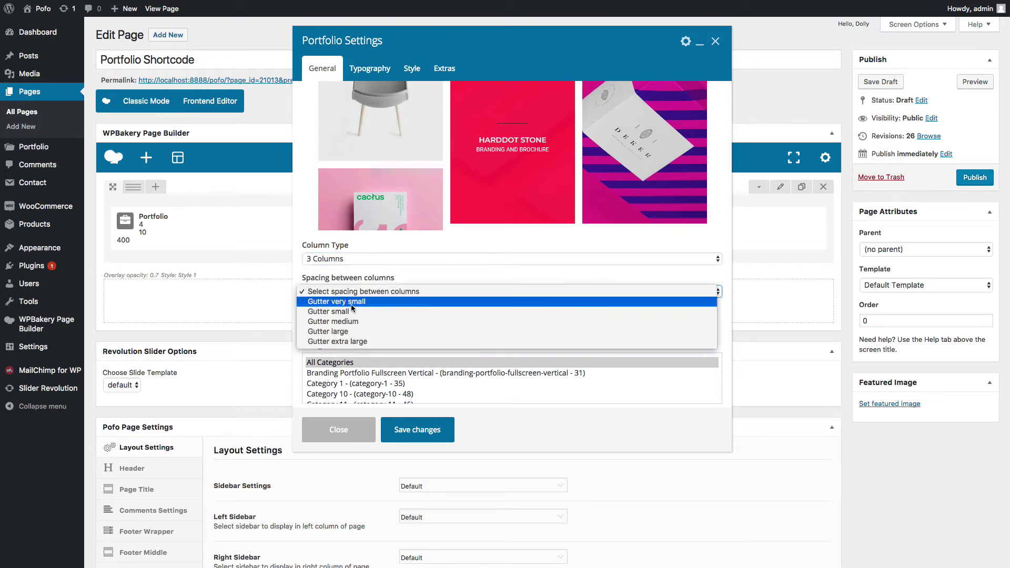
Select Category 1 and Categories 10 through 12 in the Categories list.
scroll(351, 311, "down", 2)
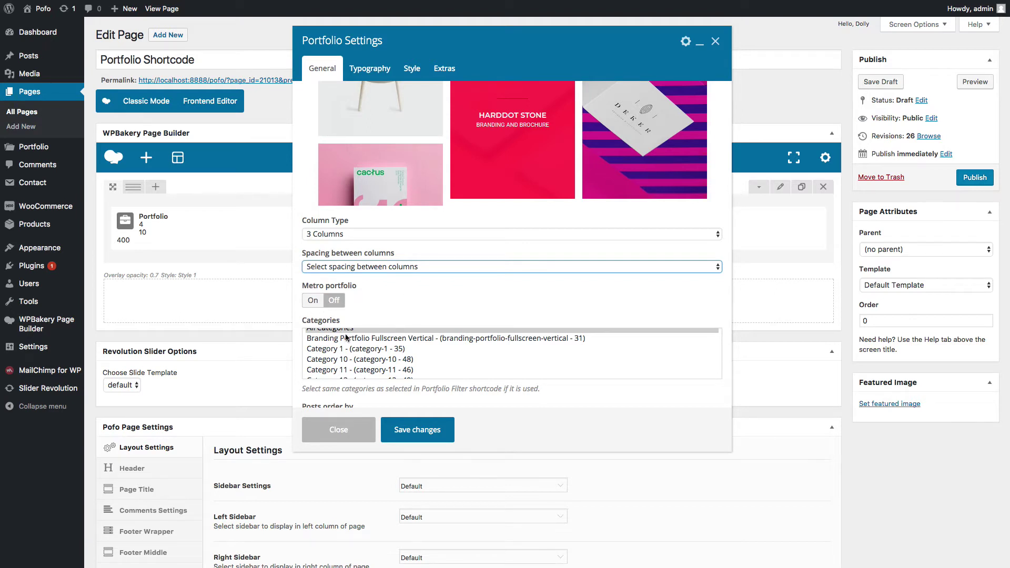
scroll(346, 337, "down", 2)
scroll(336, 337, "up", 2)
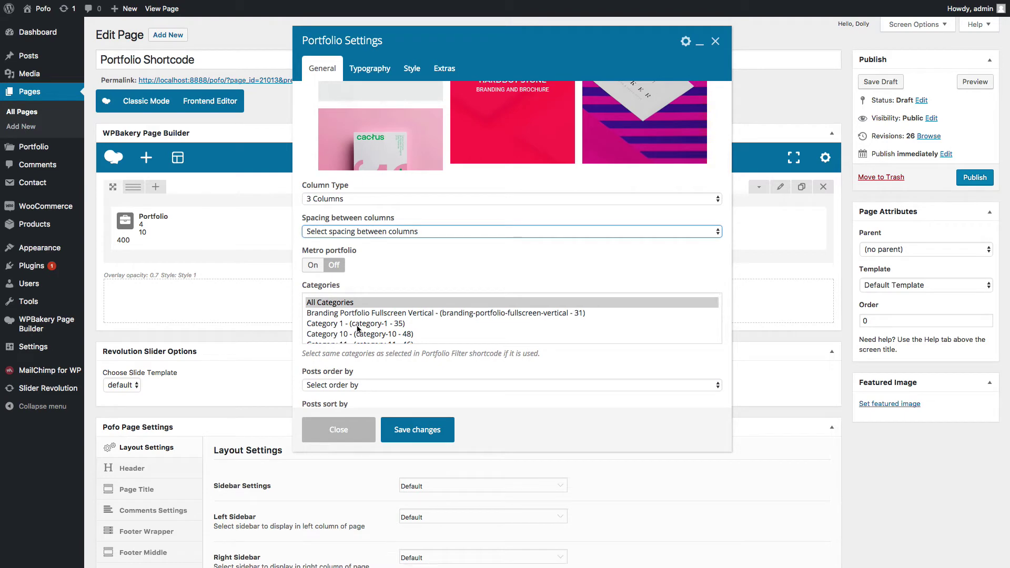
left_click_drag(346, 316, 348, 333)
scroll(368, 327, "down", 2)
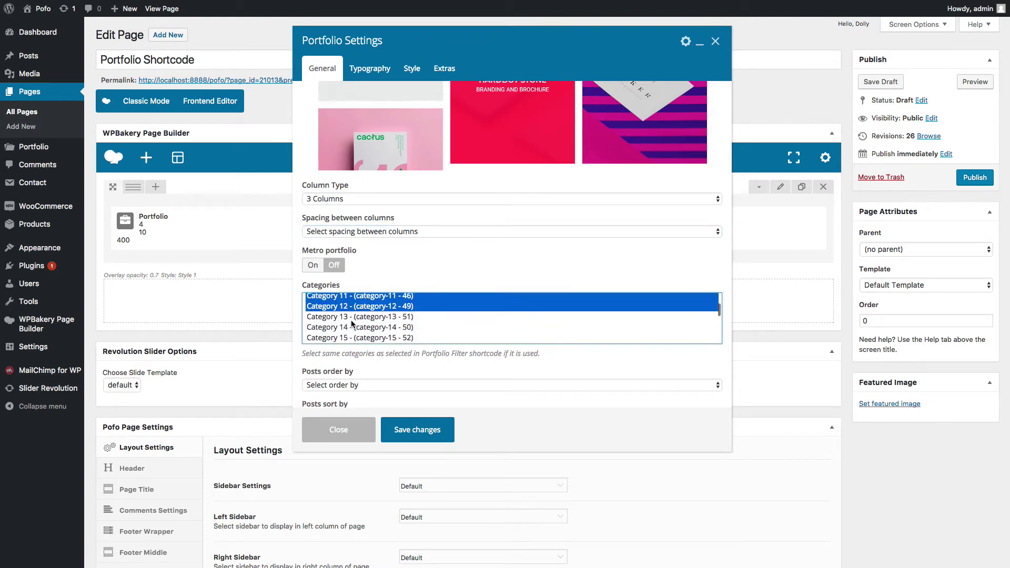
scroll(371, 327, "up", 3)
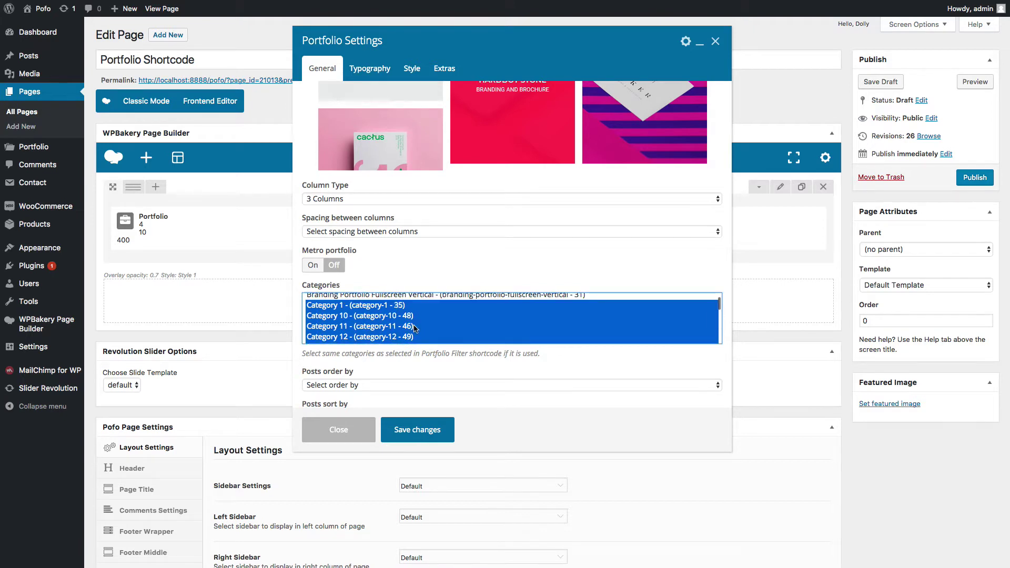
scroll(415, 328, "down", 2)
Order the portfolio posts by Date in Descending order.
left_click(349, 336)
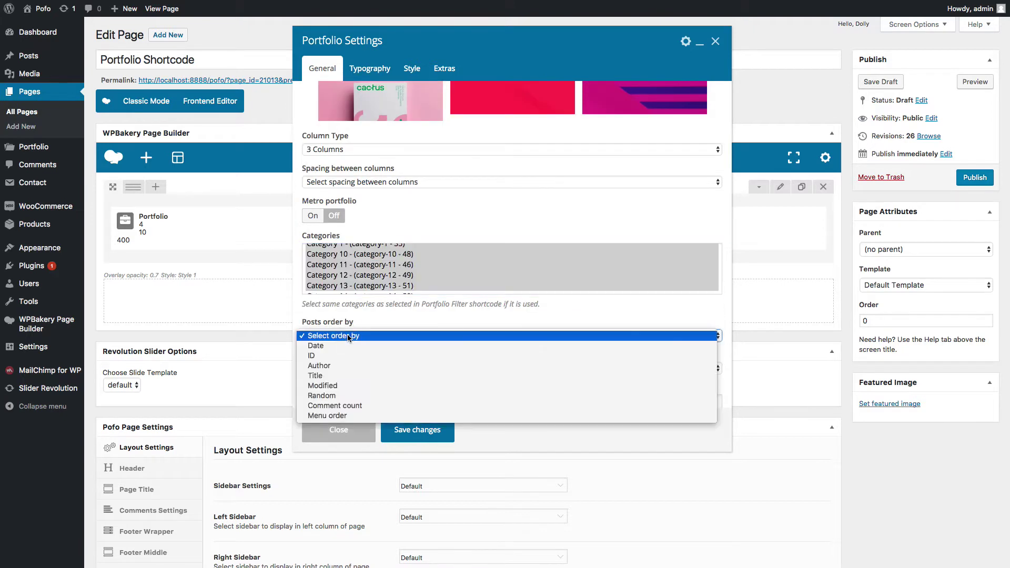
left_click(347, 346)
left_click(342, 370)
left_click(327, 378)
Turn pagination On and change posts per page from 15 to 6.
scroll(383, 353, "down", 1)
scroll(382, 352, "down", 2)
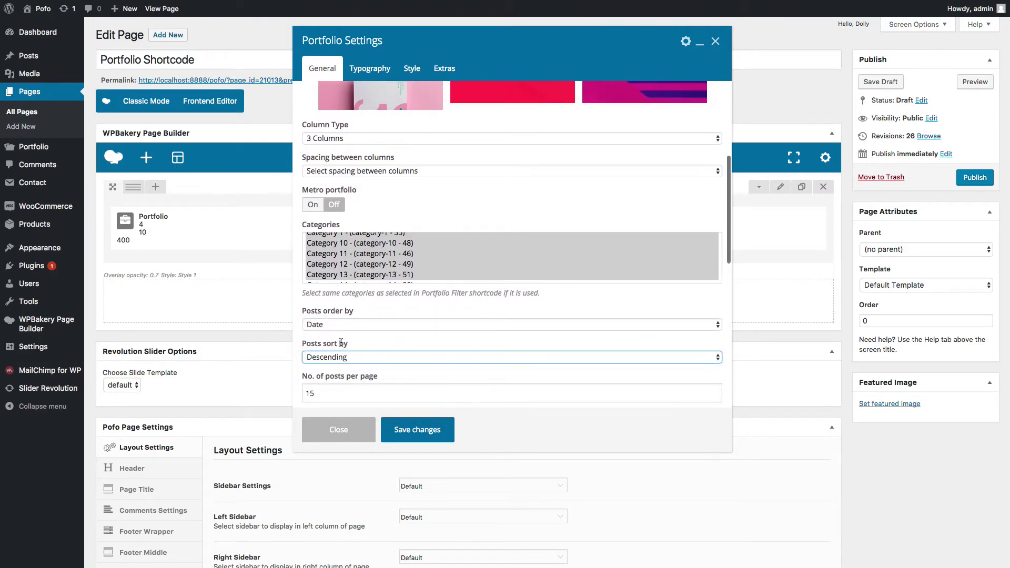
scroll(335, 361, "down", 3)
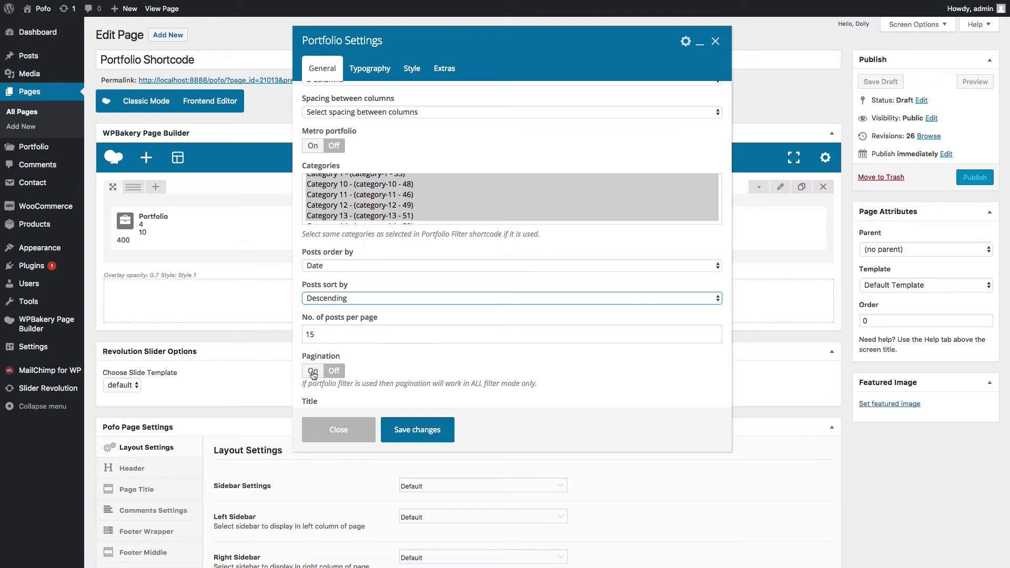
key("Tab")
scroll(434, 367, "down", 1)
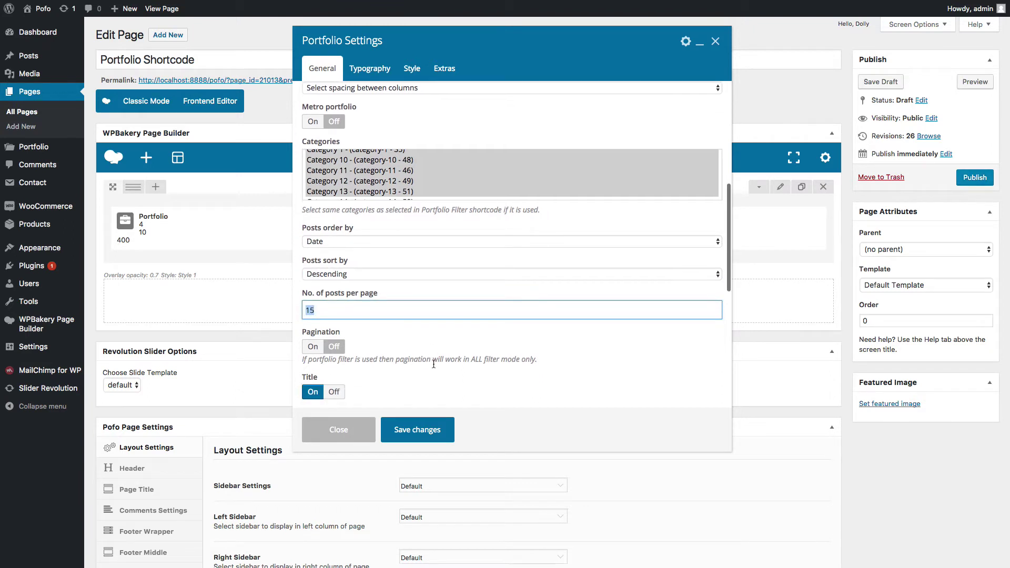
scroll(367, 373, "down", 1)
left_click(311, 327)
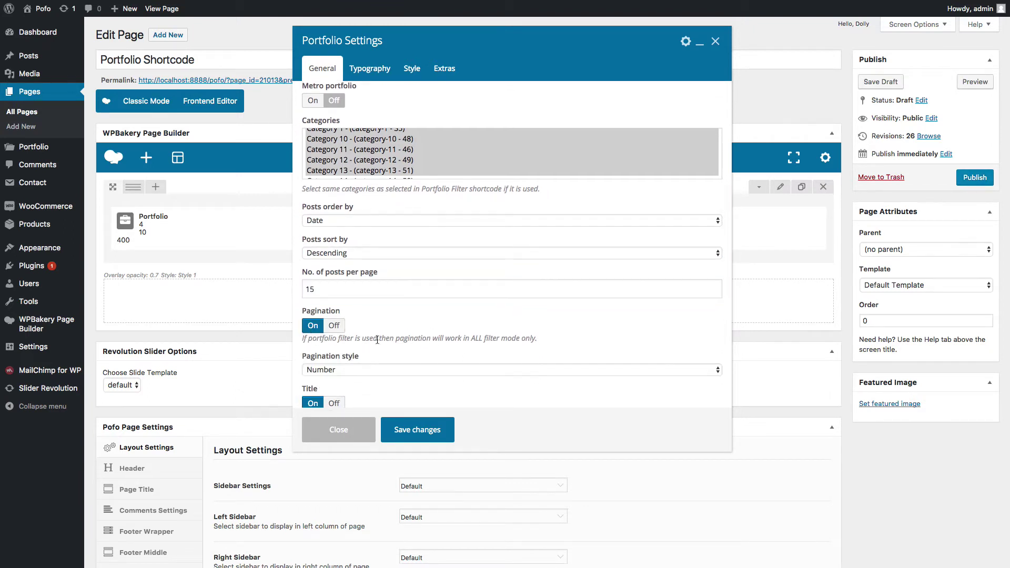
scroll(352, 350, "down", 1)
key("shift+Tab")
type("6")
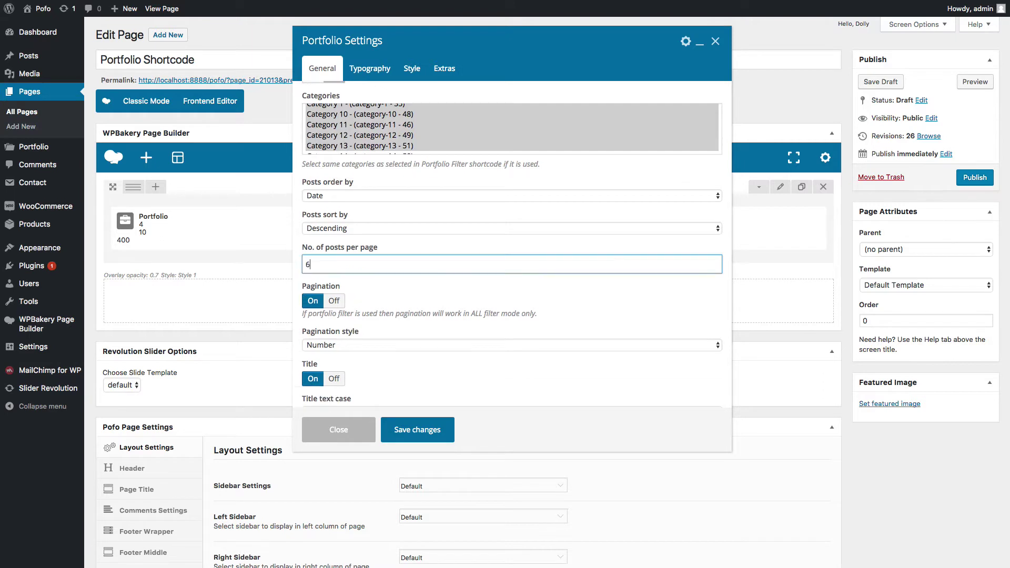
Choose Infinite scroll as the pagination style.
left_click(347, 349)
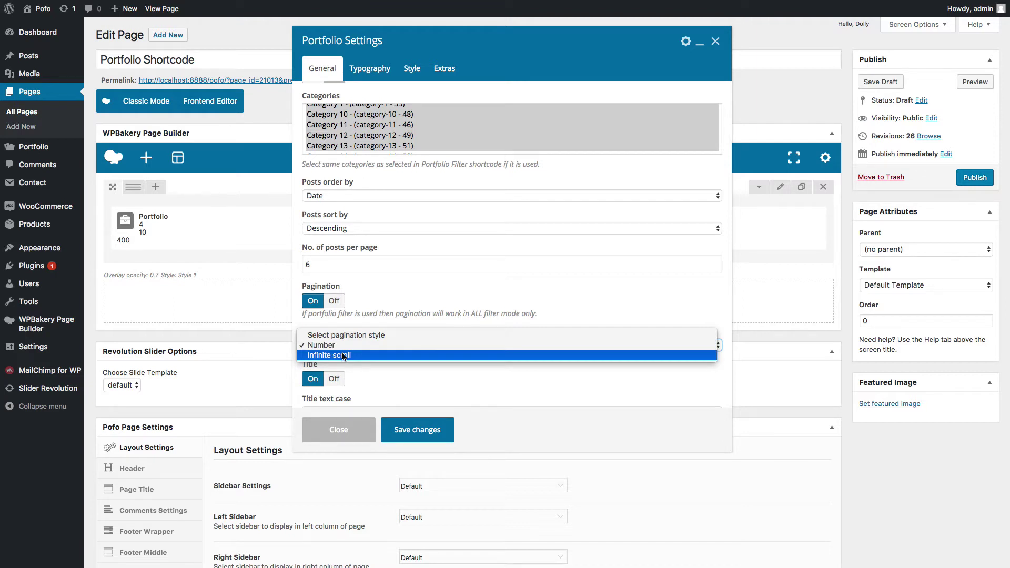
left_click(343, 356)
scroll(431, 359, "down", 1)
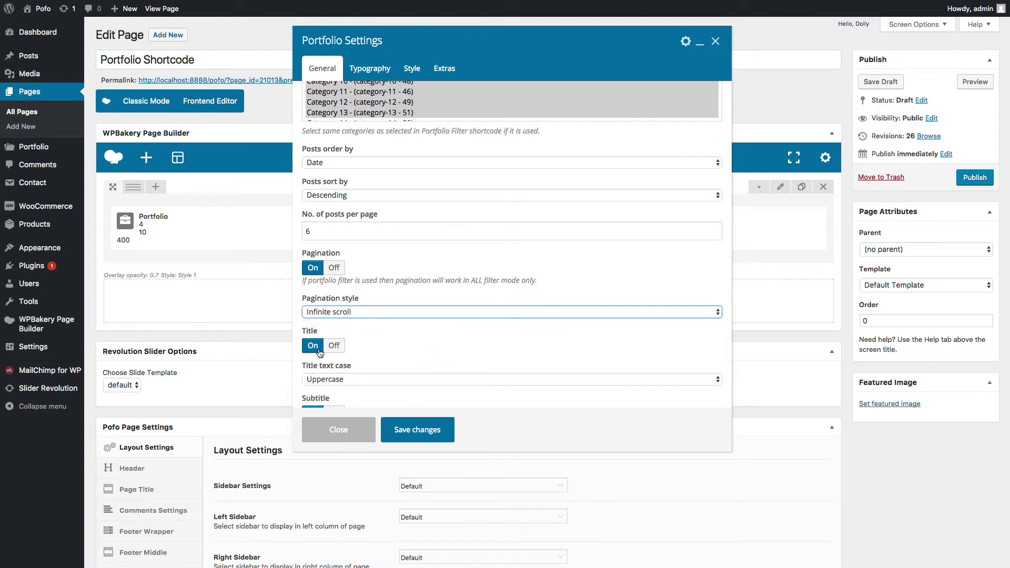
scroll(402, 351, "down", 2)
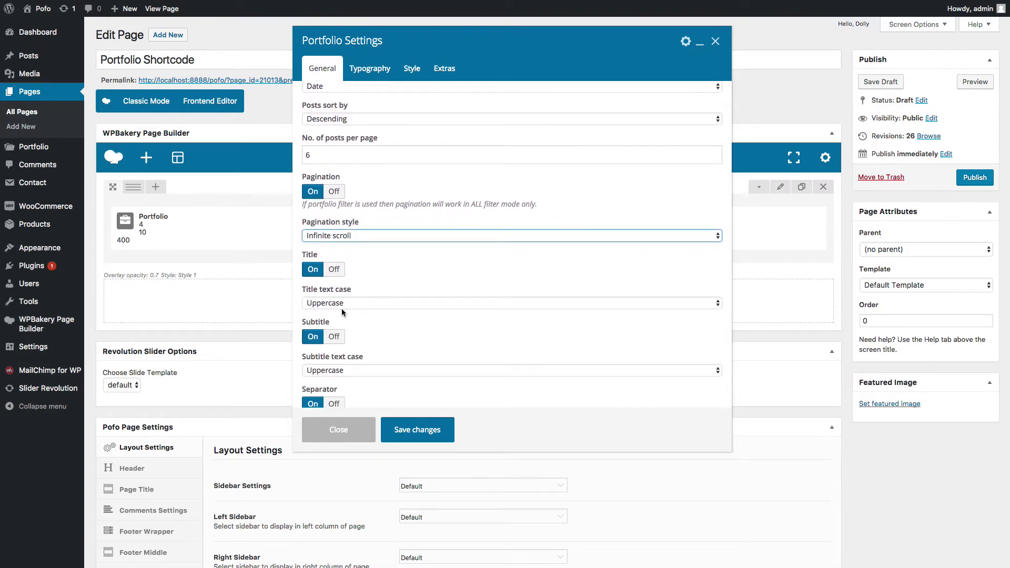
scroll(323, 299, "down", 1)
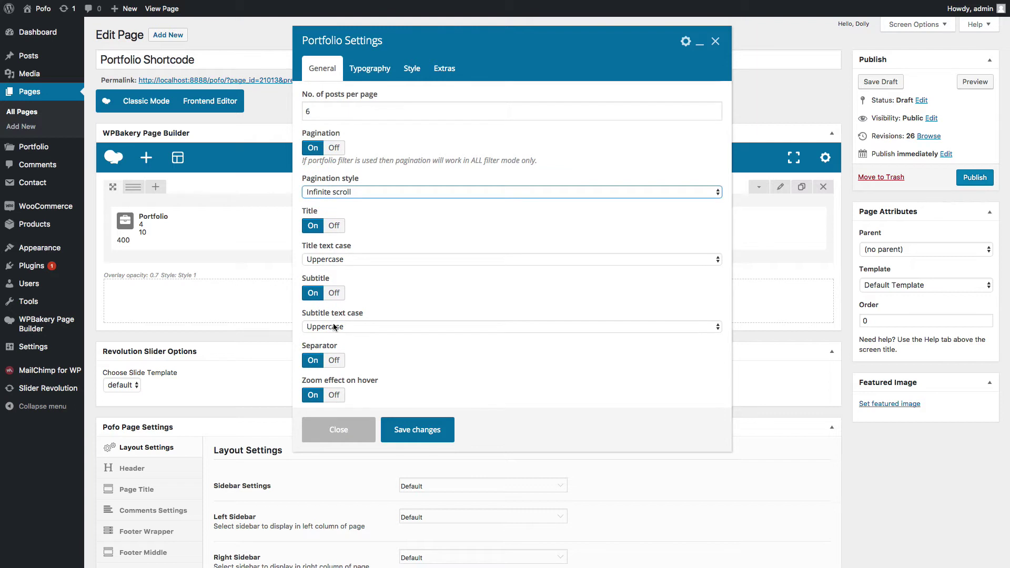
scroll(392, 341, "down", 2)
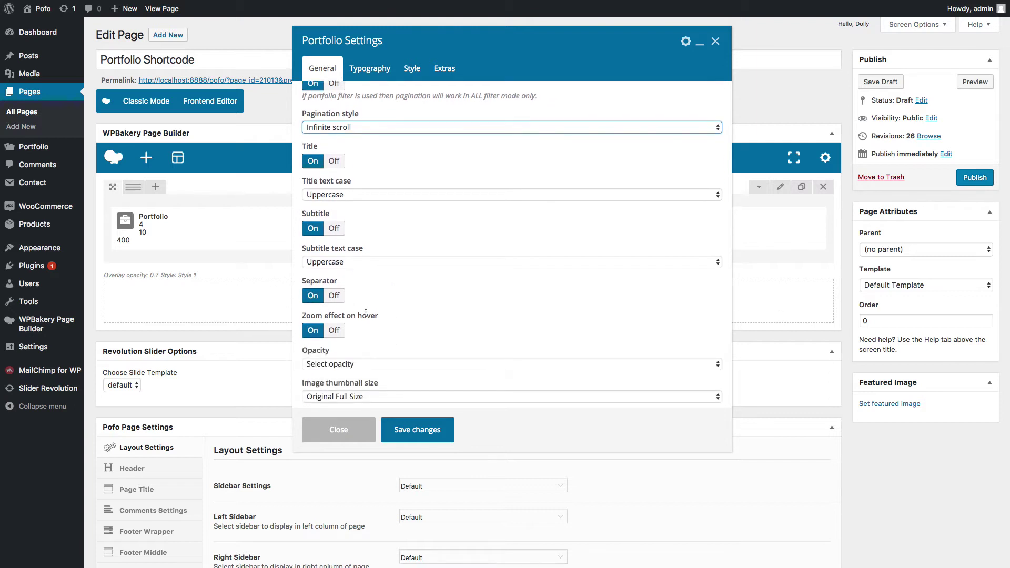
scroll(393, 321, "down", 1)
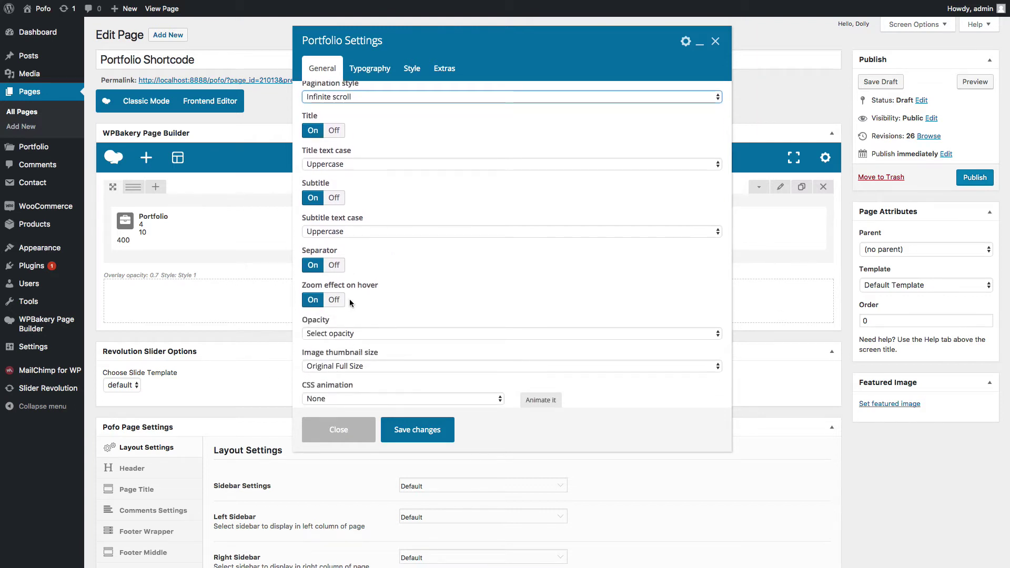
scroll(358, 295, "down", 1)
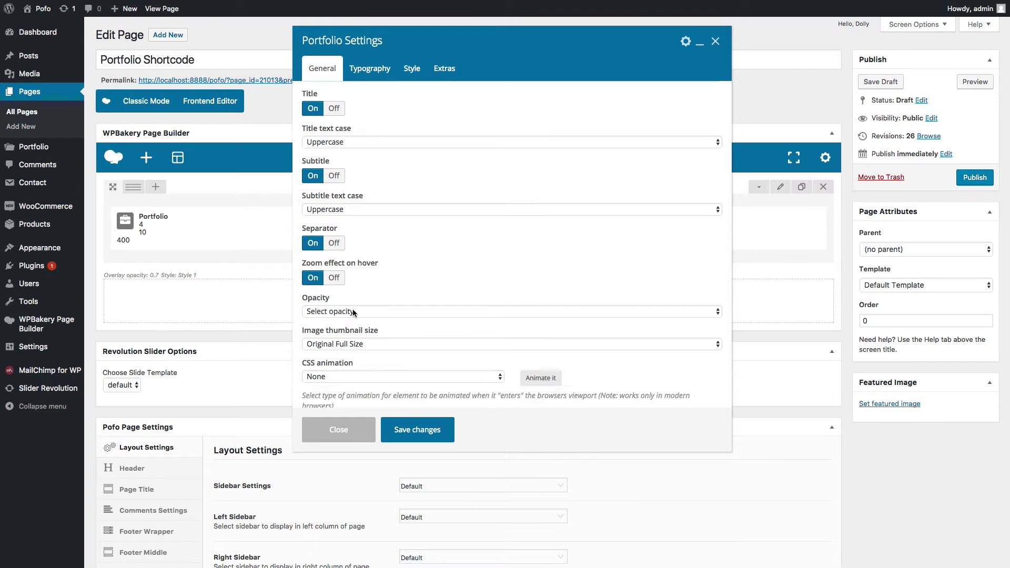
left_click(354, 312)
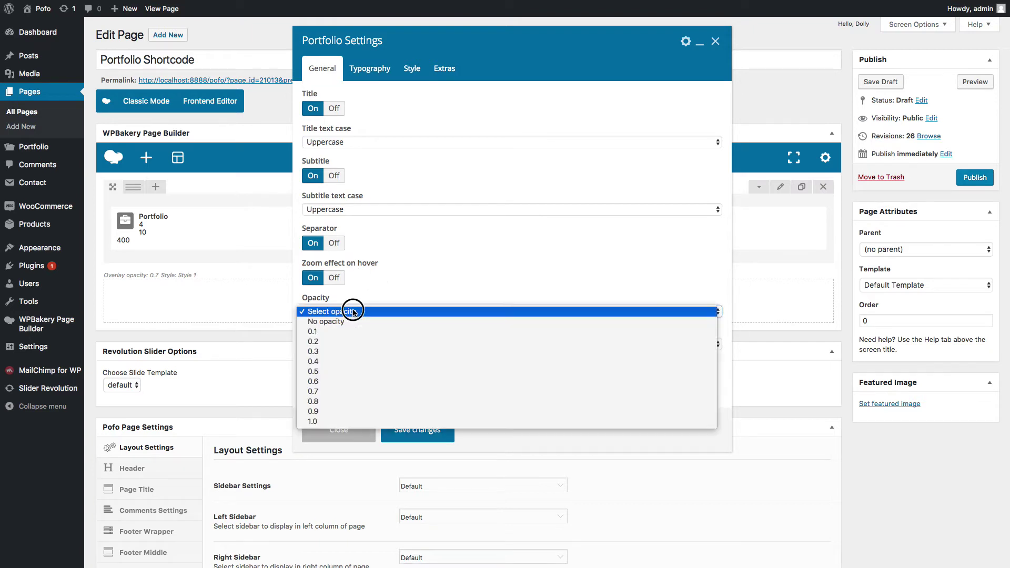
left_click(433, 291)
scroll(383, 332, "down", 1)
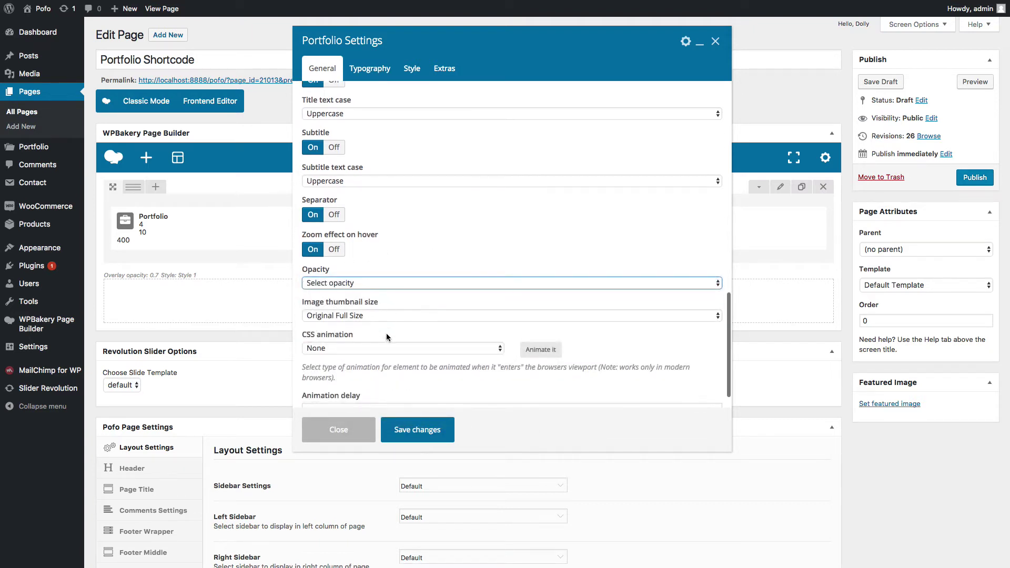
left_click(355, 317)
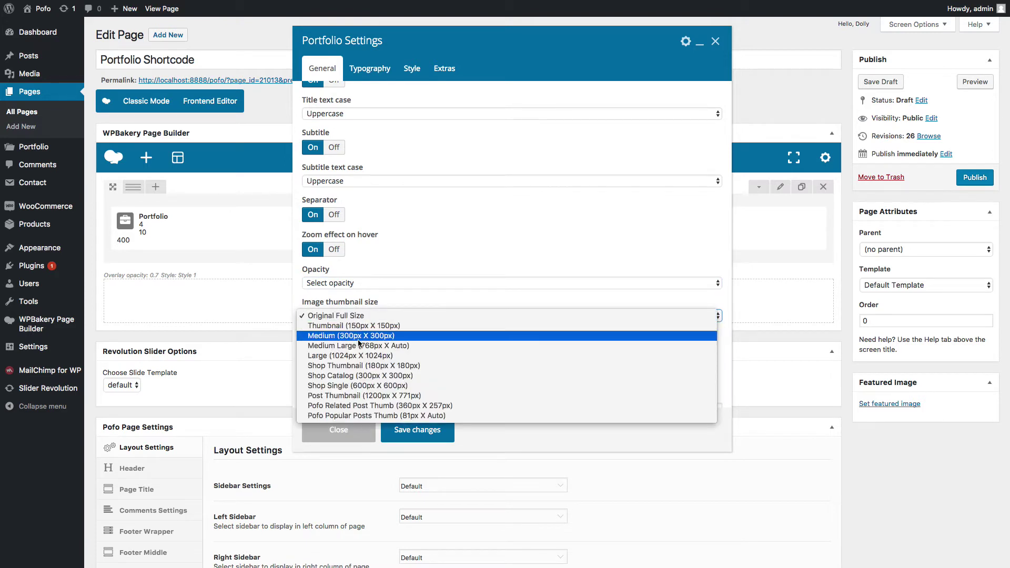
left_click(384, 302)
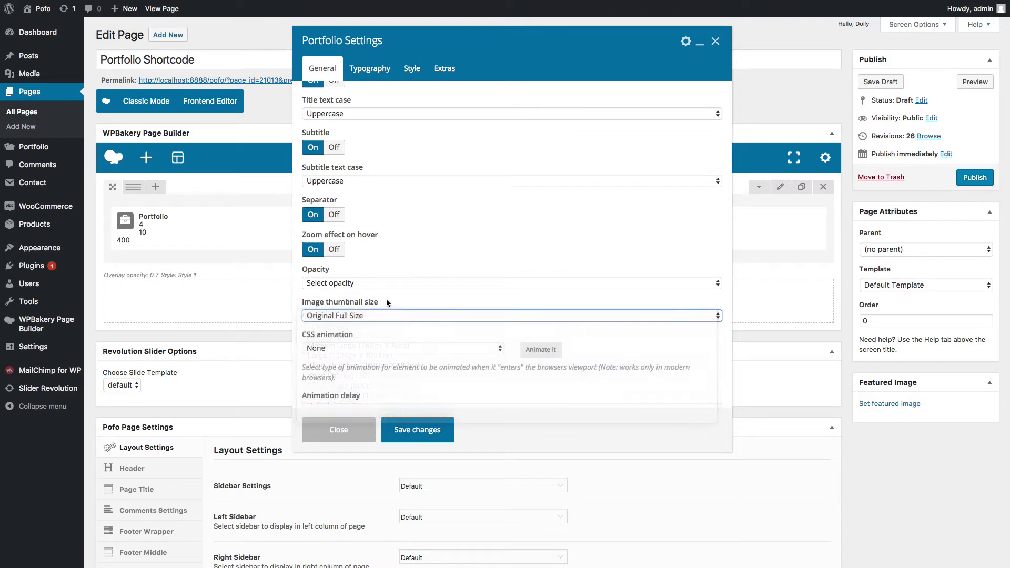
scroll(371, 348, "down", 1)
left_click(357, 336)
scroll(364, 396, "down", 3)
left_click(393, 382)
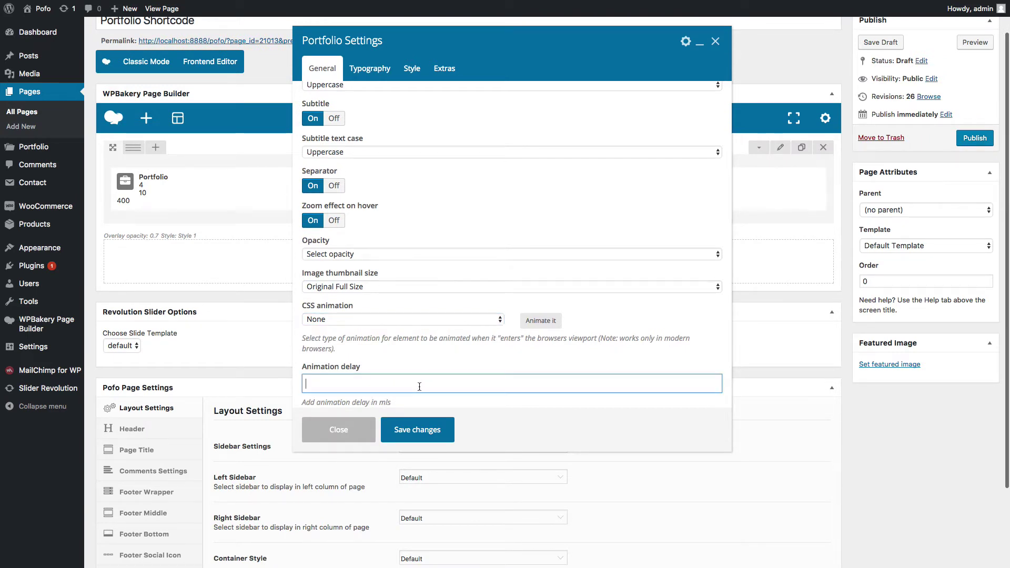
scroll(442, 257, "up", 10)
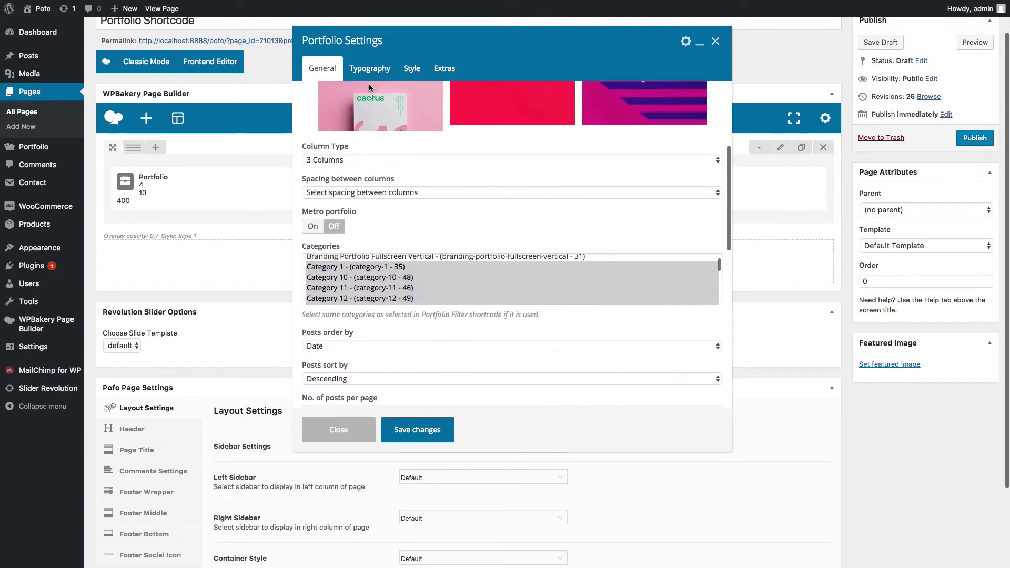
left_click(370, 74)
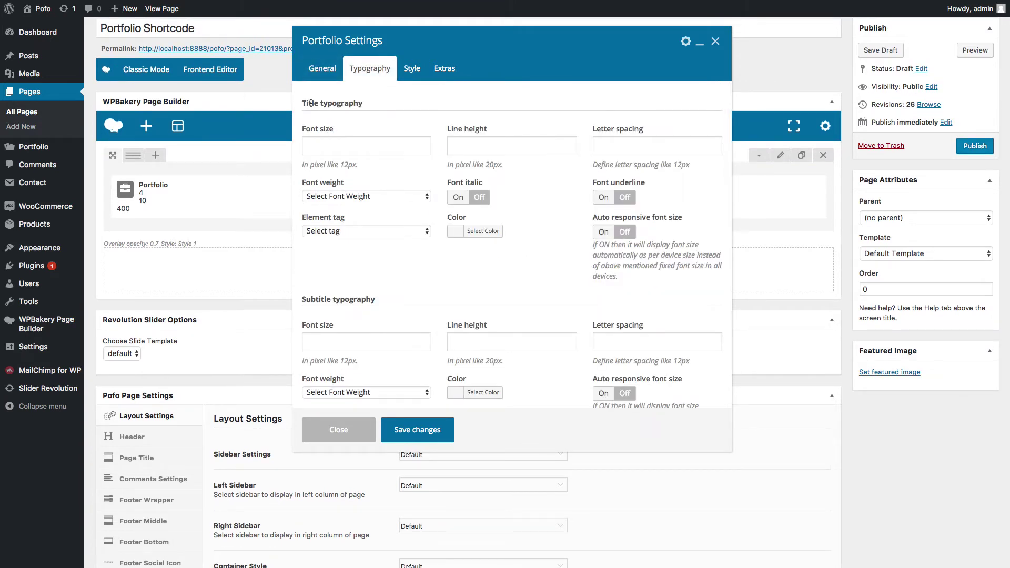
Review the Typography title fields and Element tag options unchanged, then view the Style tab.
scroll(349, 297, "down", 1)
scroll(331, 221, "up", 2)
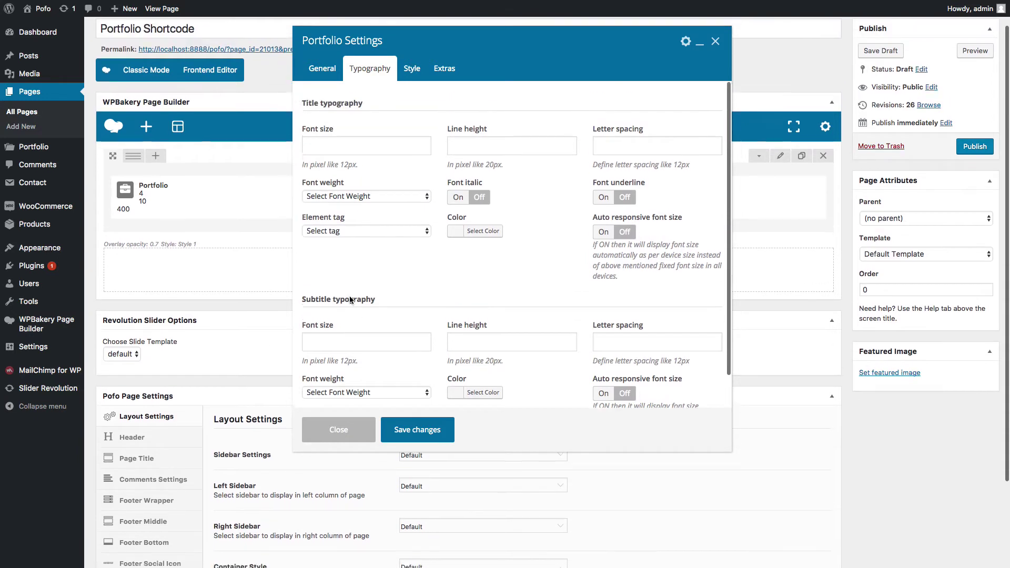
left_click(347, 148)
left_click(473, 148)
key("Tab")
left_click(344, 197)
left_click(388, 175)
left_click(354, 234)
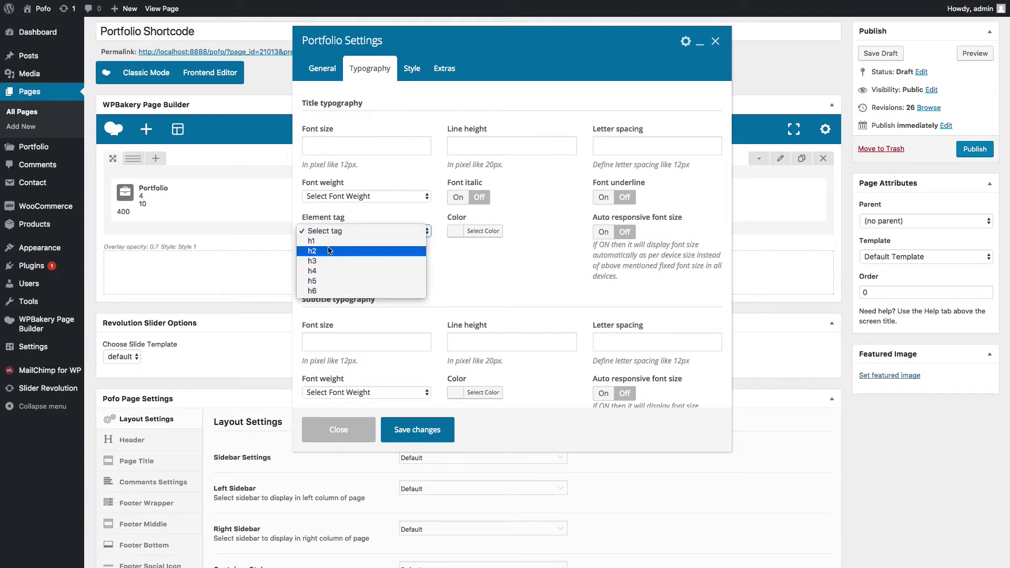
left_click(323, 231)
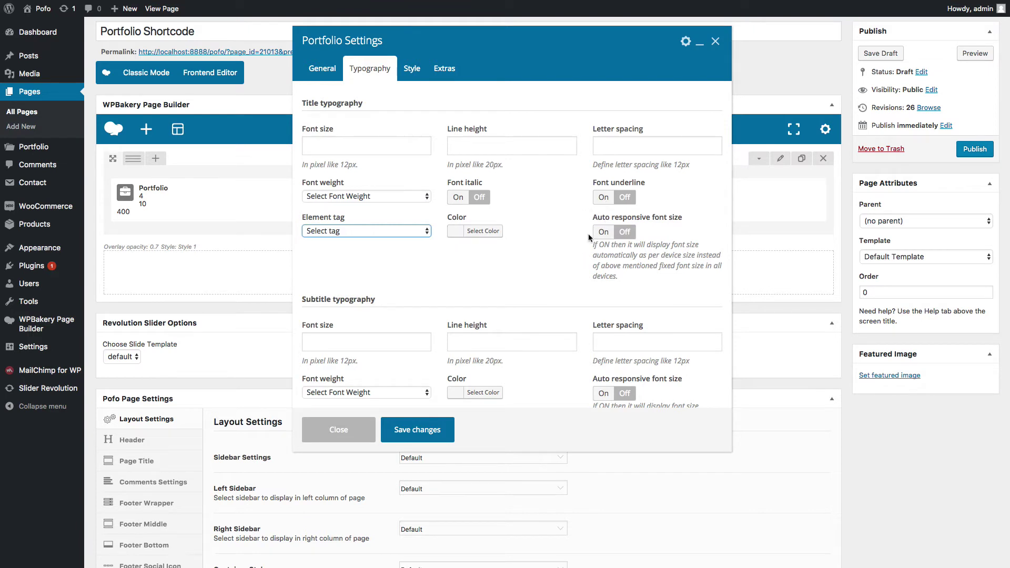
left_click(412, 68)
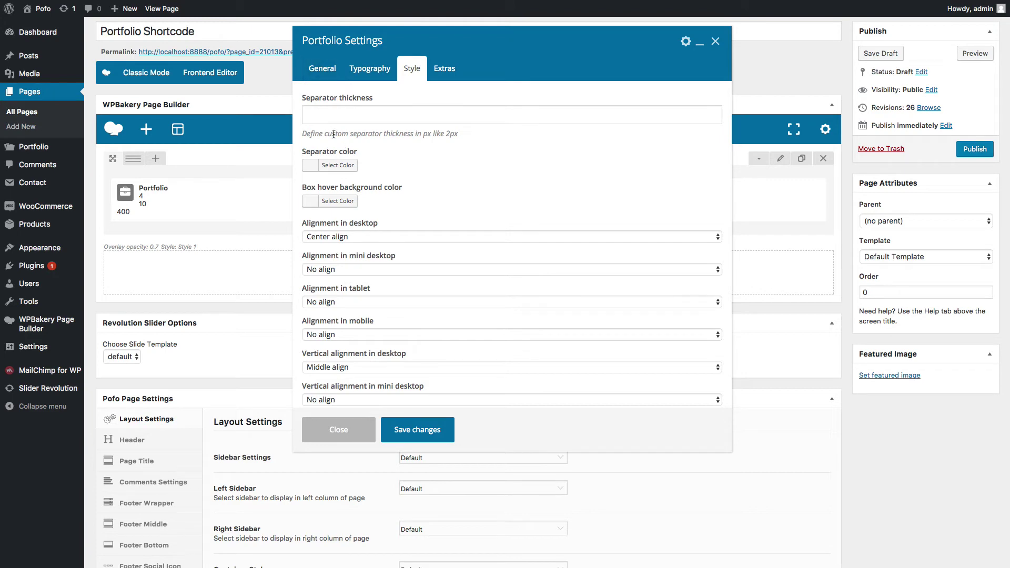
Inspect Separator thickness, then leave the Extras Element ID and Extra class name fields empty.
left_click(321, 116)
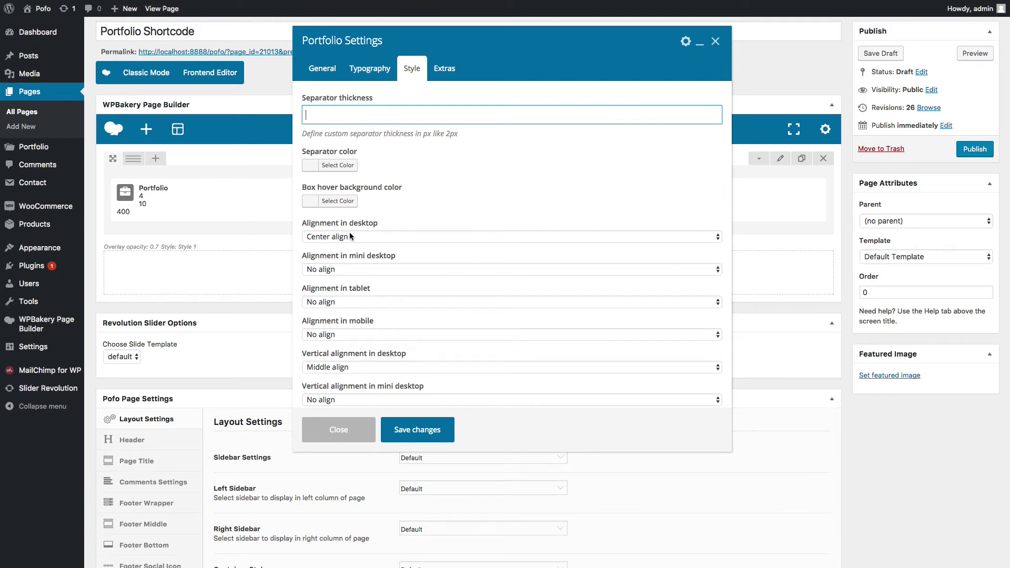
scroll(423, 307, "down", 1)
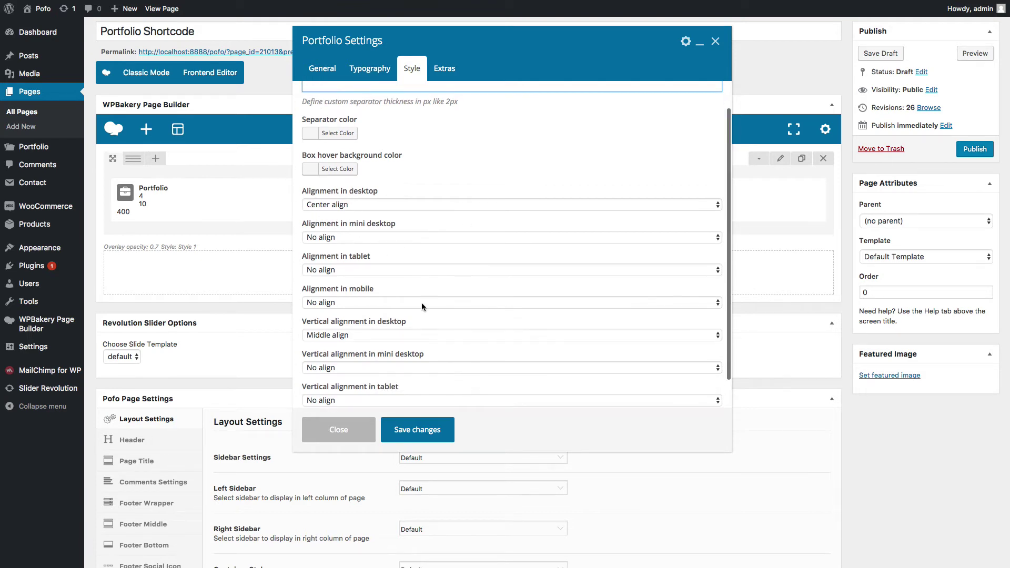
left_click(444, 68)
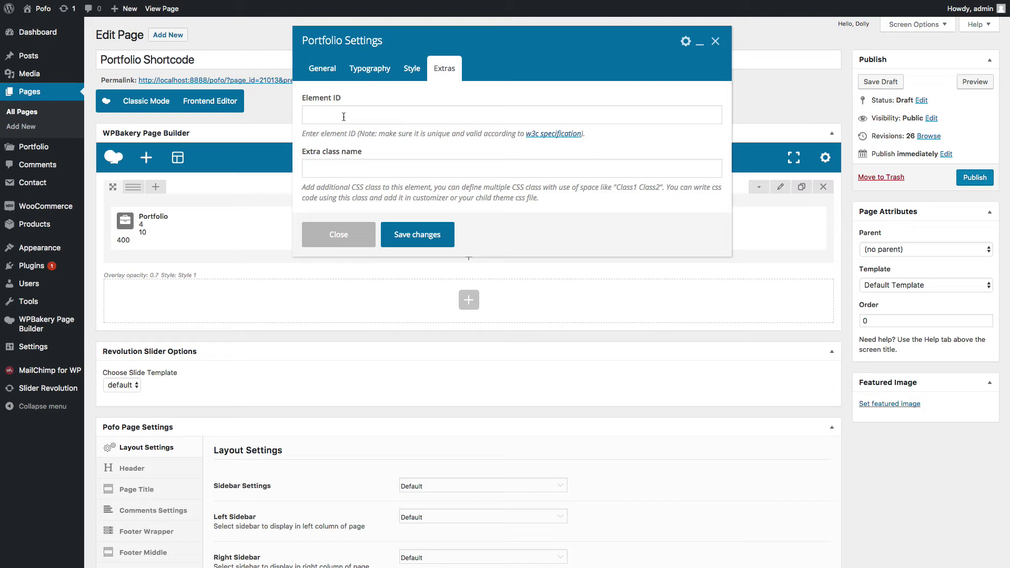
left_click(343, 116)
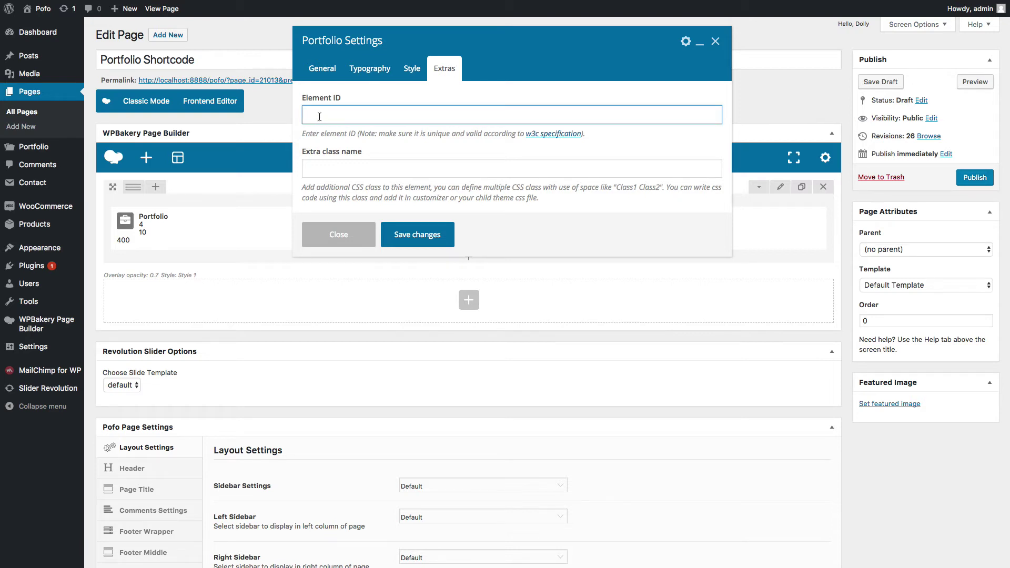
left_click(349, 167)
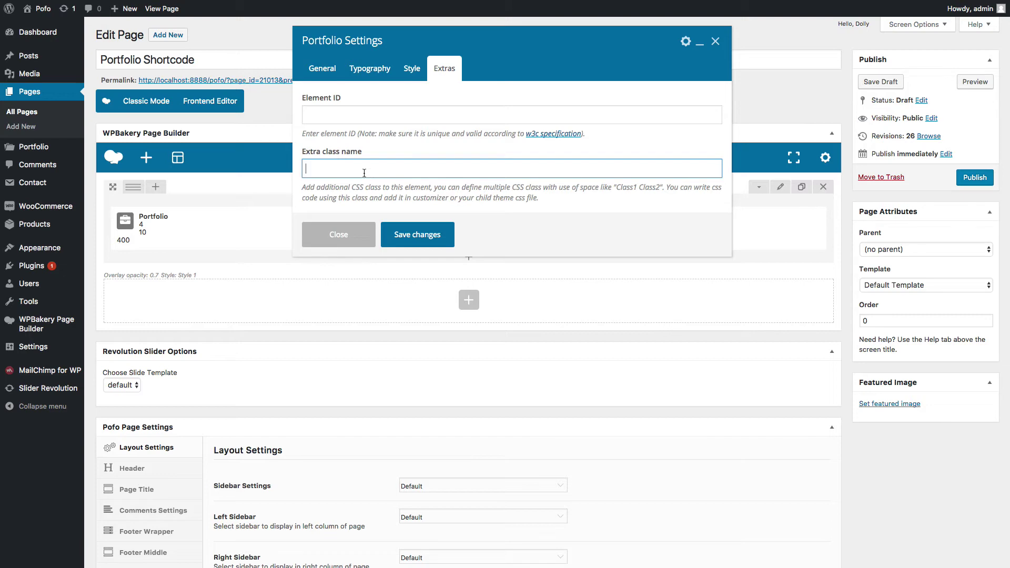
left_click(346, 114)
left_click(356, 171)
Save the portfolio settings and preview the page, scrolling the three-column infinite-scroll grid.
left_click(417, 234)
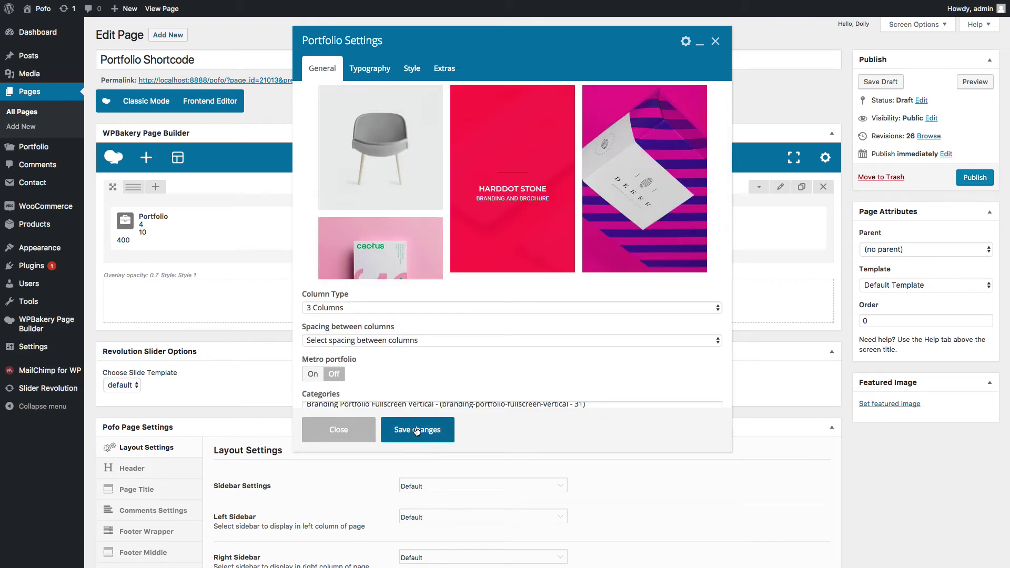
left_click(416, 431)
left_click(970, 84)
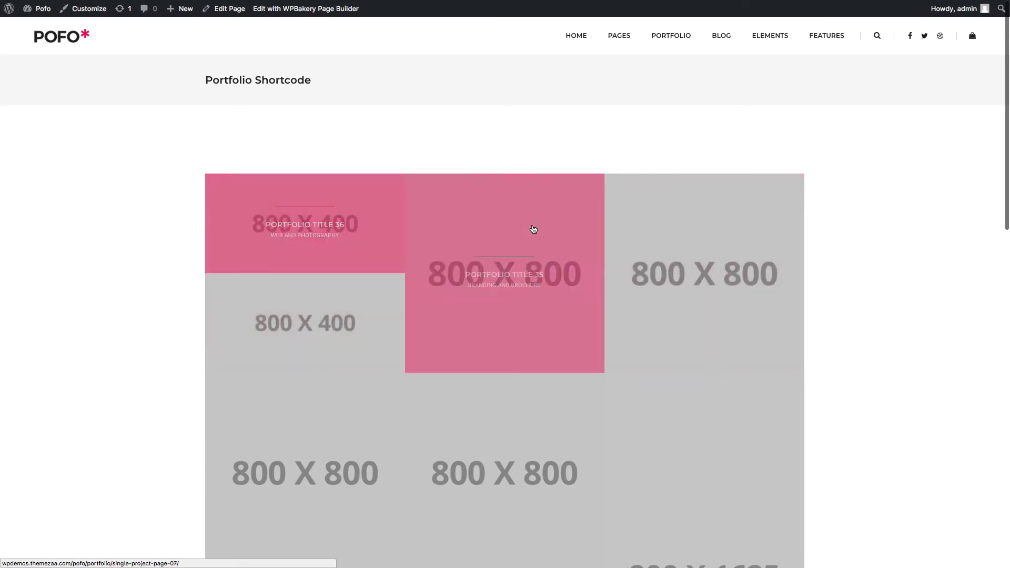
scroll(661, 464, "down", 4)
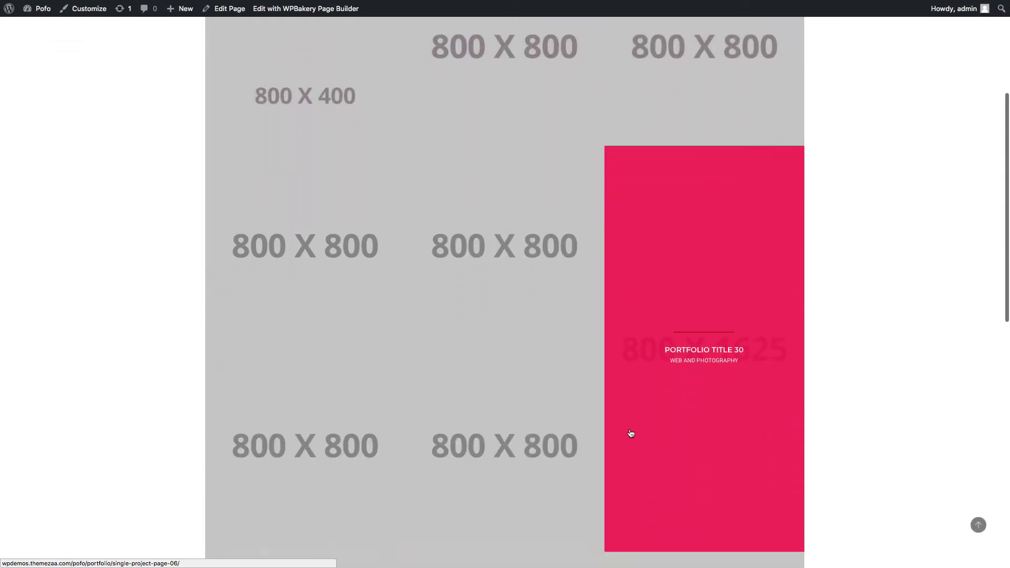
scroll(630, 433, "down", 10)
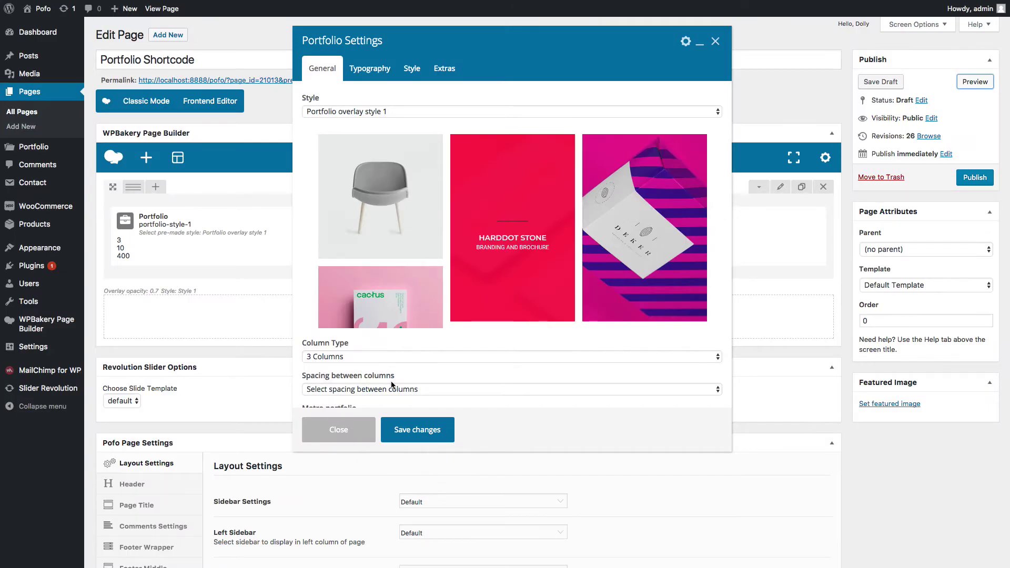
Turn Metro portfolio On with grid positions 2,7 and save the changes.
scroll(392, 385, "down", 3)
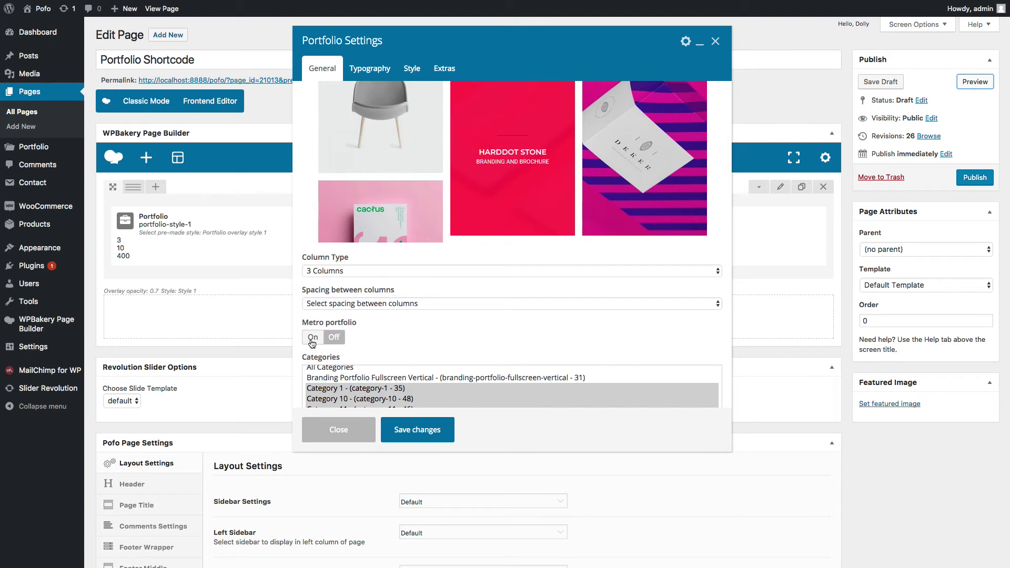
left_click(312, 339)
scroll(347, 333, "down", 2)
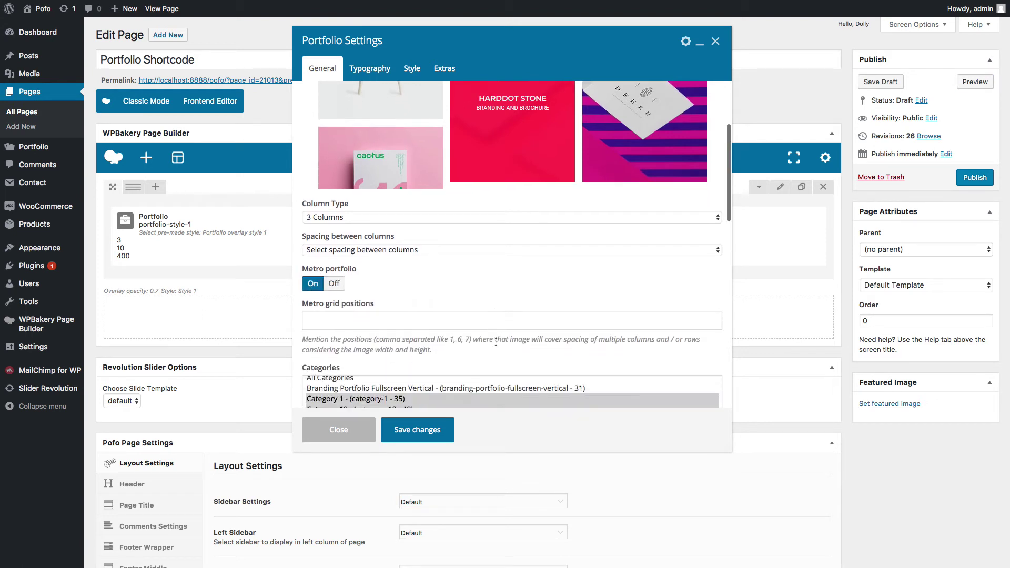
left_click(387, 323)
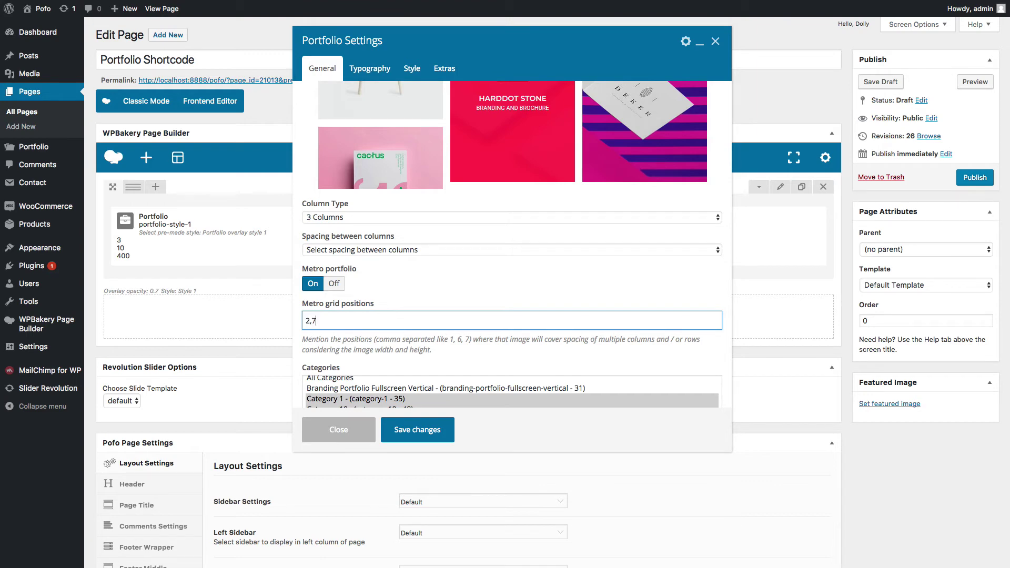
left_click(417, 429)
Preview the page and scroll to the enlarged 800 X 800 metro tiles.
left_click(973, 82)
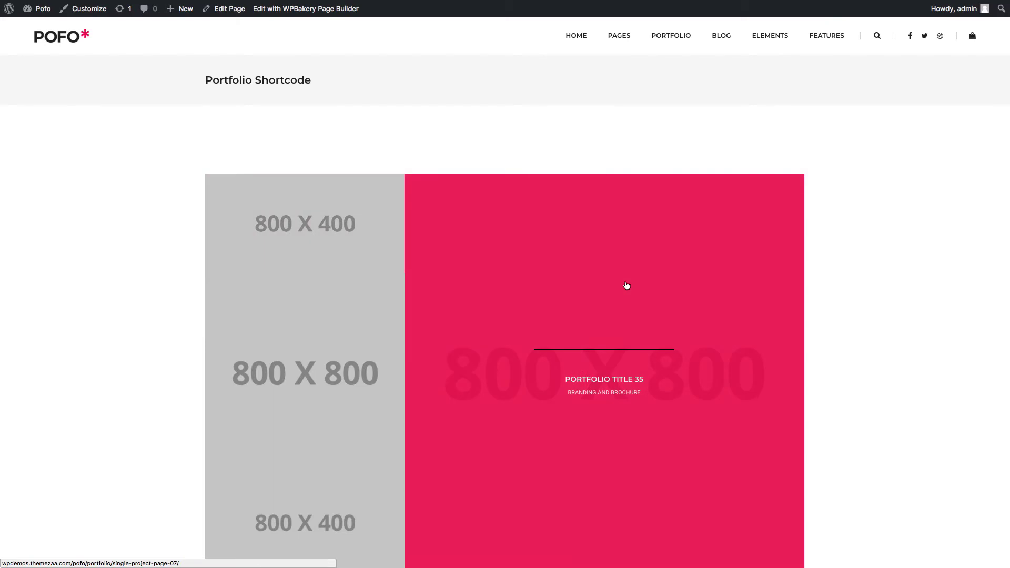
scroll(672, 302, "down", 6)
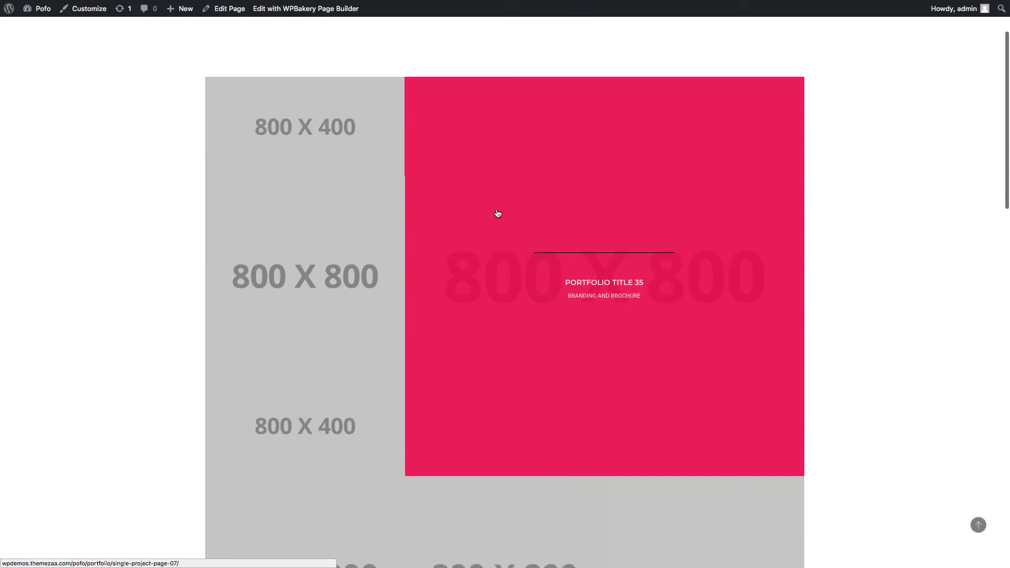
scroll(703, 409, "down", 3)
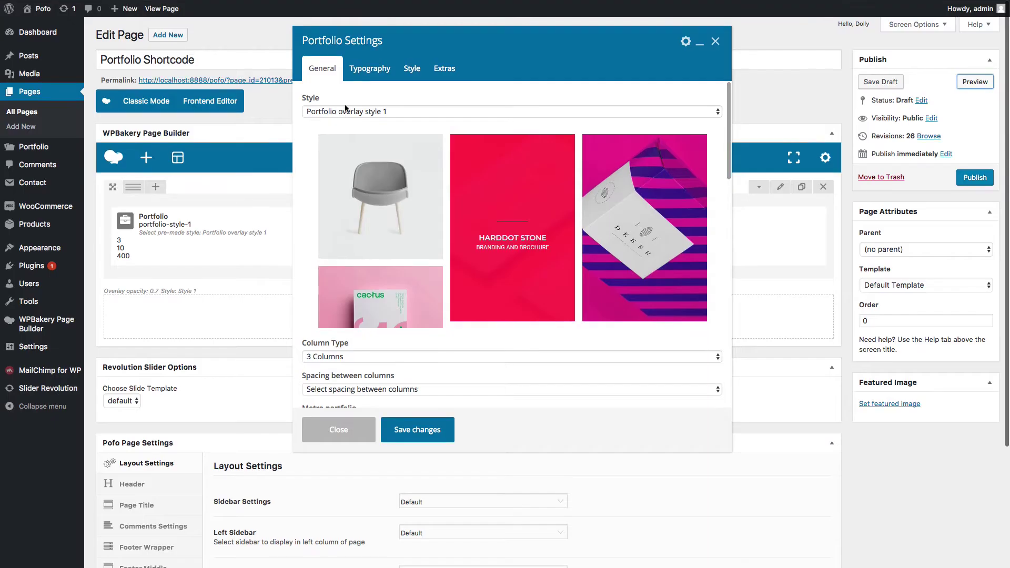
Switch the Portfolio to Portfolio overlay style 2, save, and preview its pink hover overlays.
left_click(353, 112)
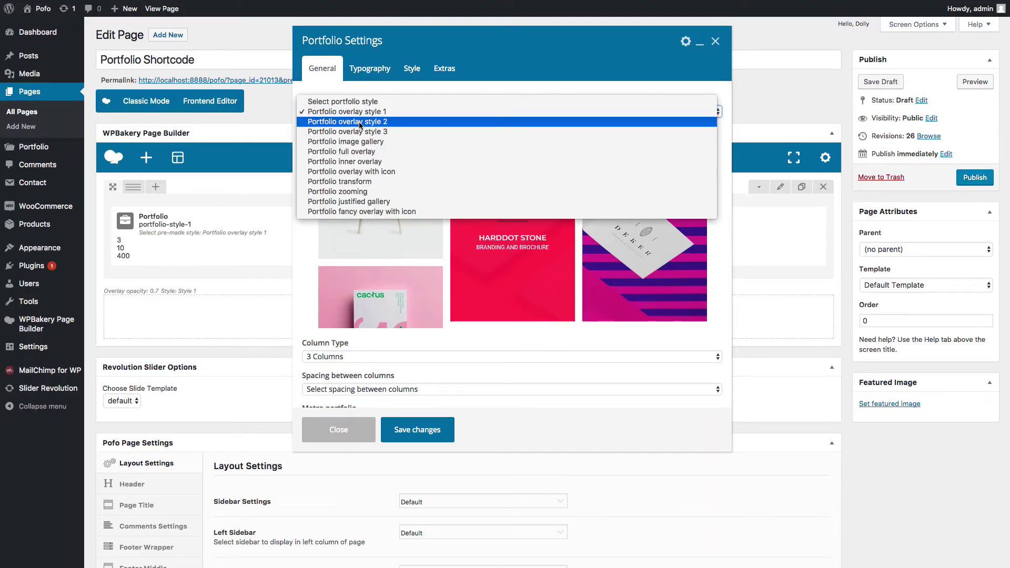
left_click(360, 122)
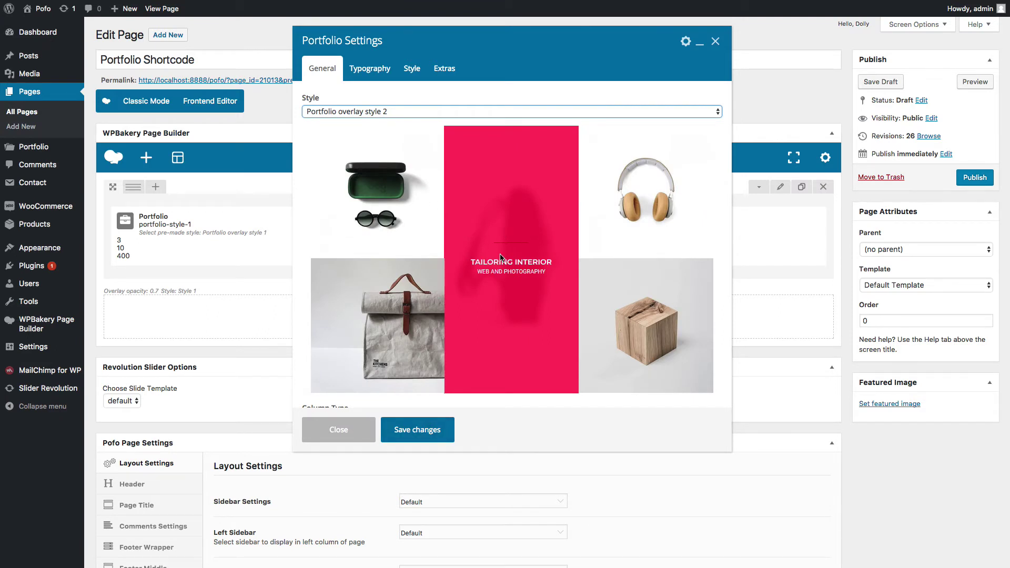
left_click(410, 437)
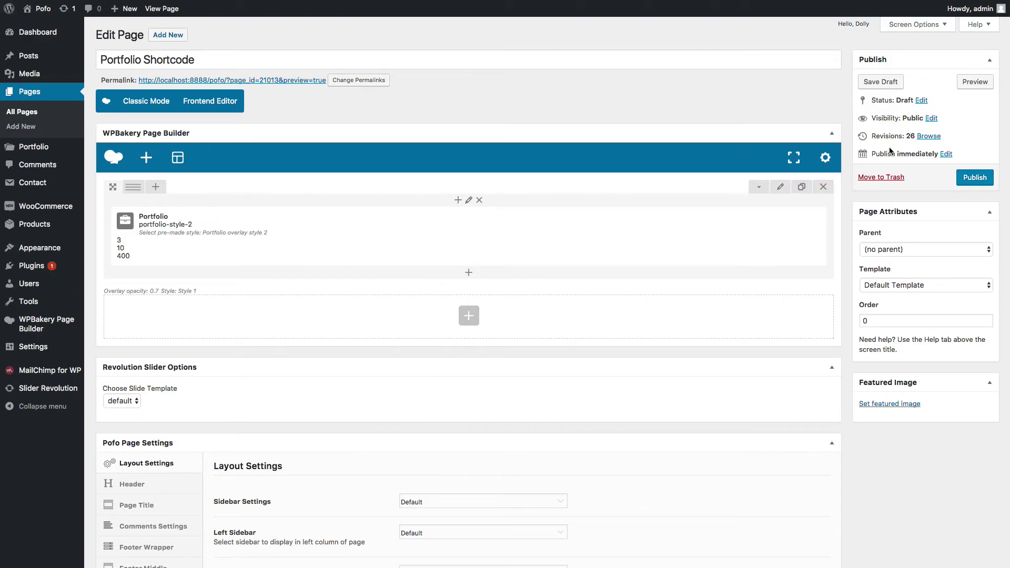
left_click(975, 83)
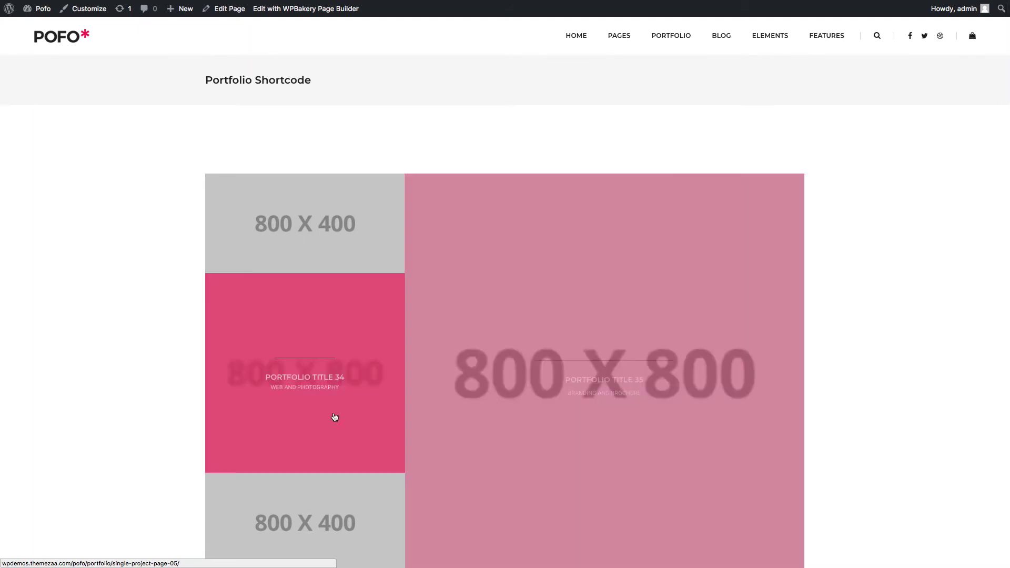
key("ctrl+w")
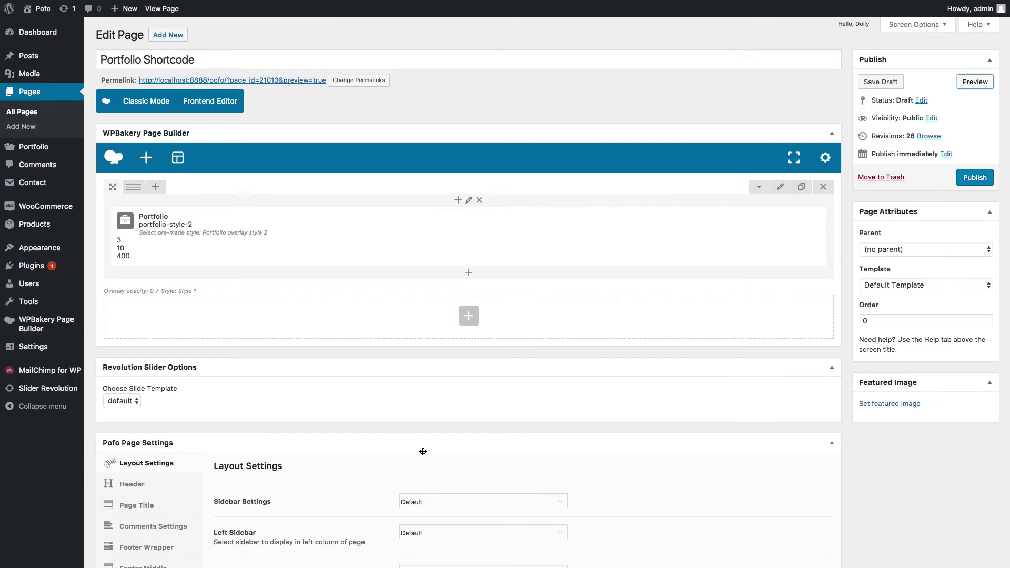
Set the Portfolio's spacing between columns to Gutter medium, save, and preview it.
left_click(476, 235)
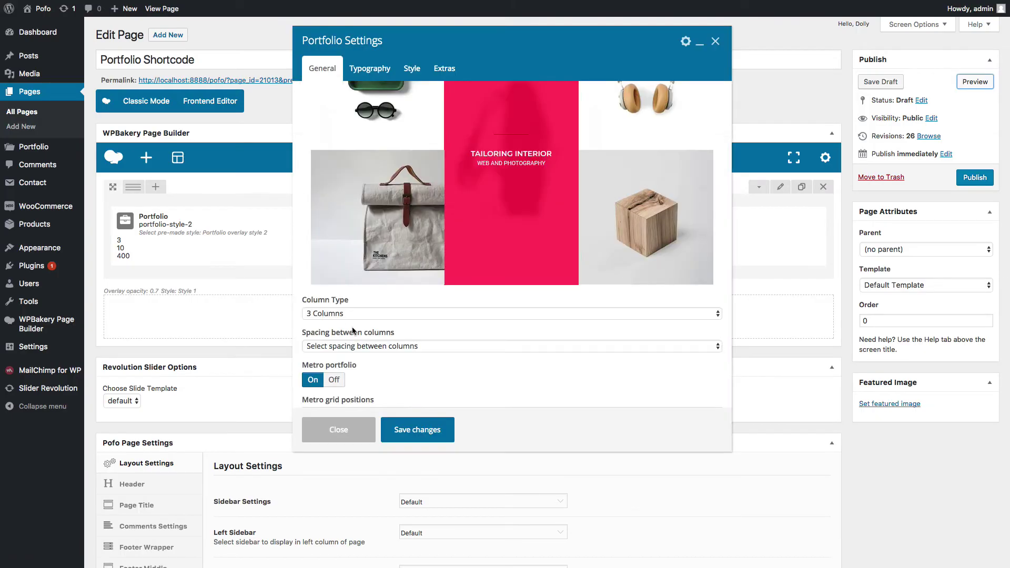
left_click(367, 347)
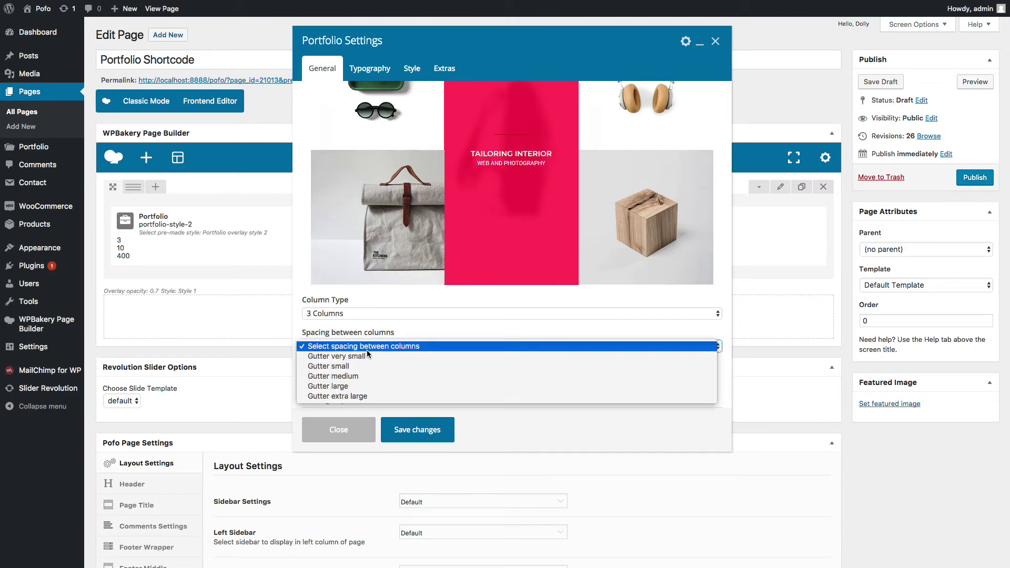
left_click(368, 376)
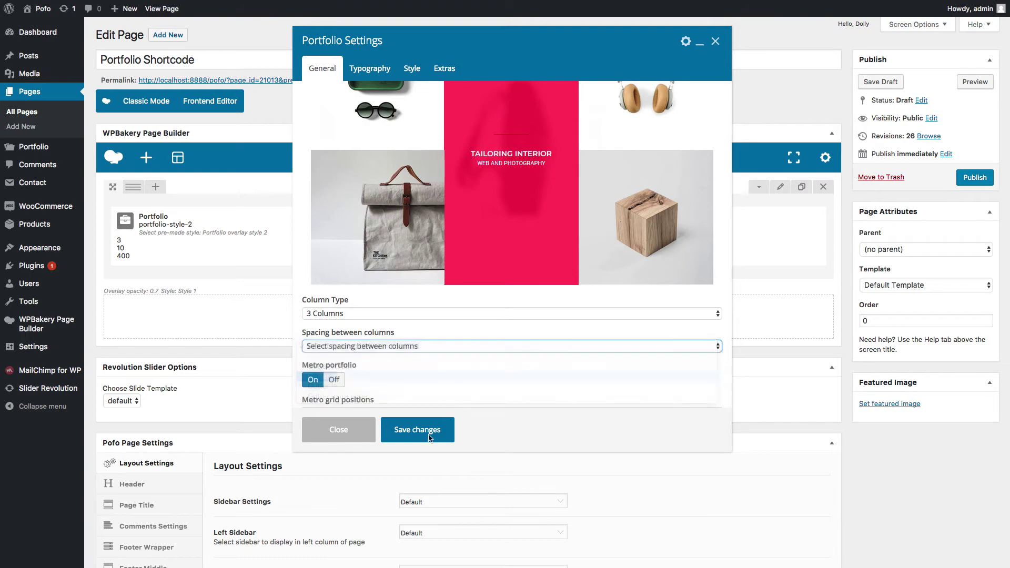
left_click(426, 431)
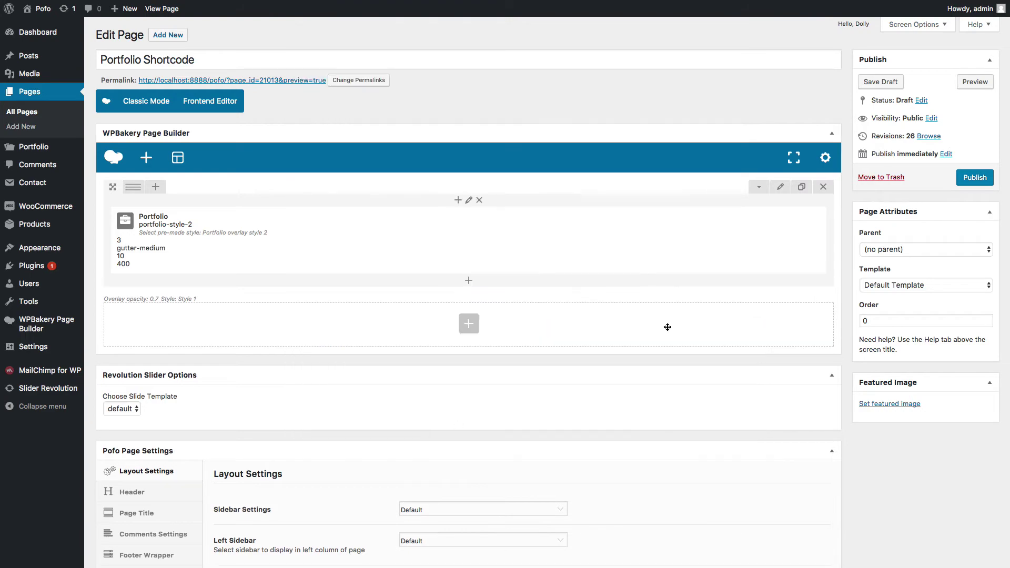
left_click(978, 82)
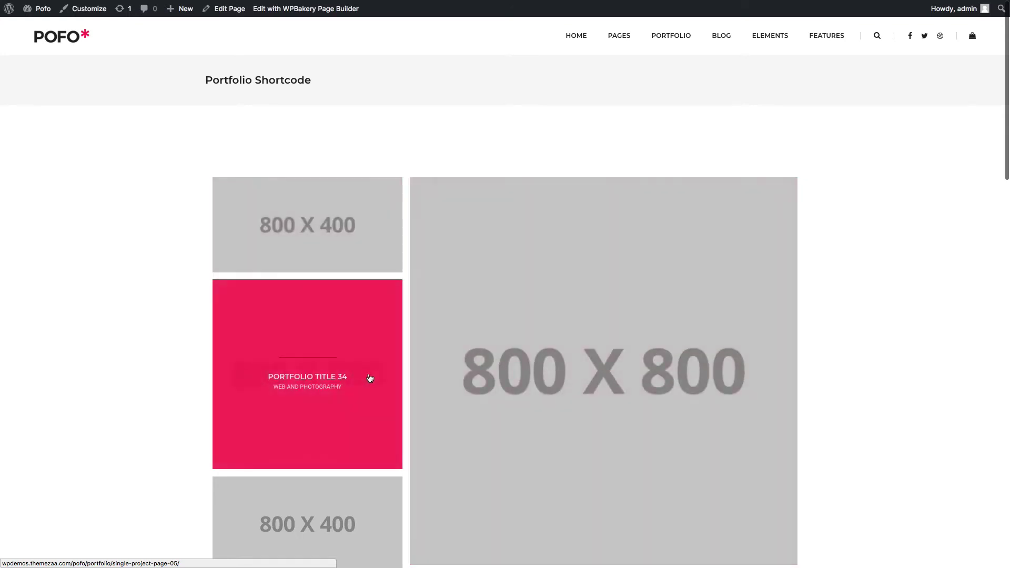
scroll(504, 467, "down", 2)
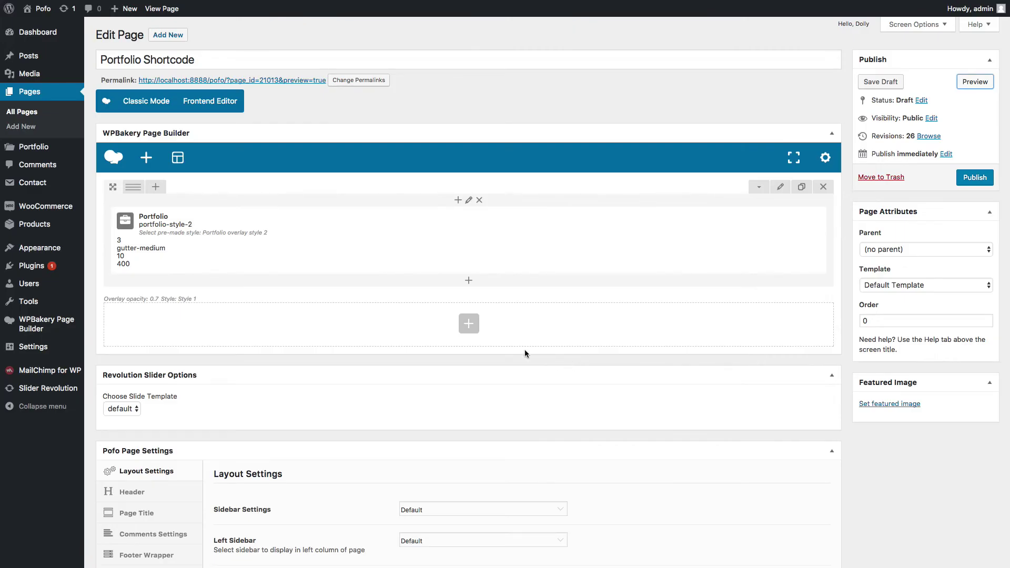
Add a Pofo Portfolio Filter element above the Portfolio grid.
left_click(458, 201)
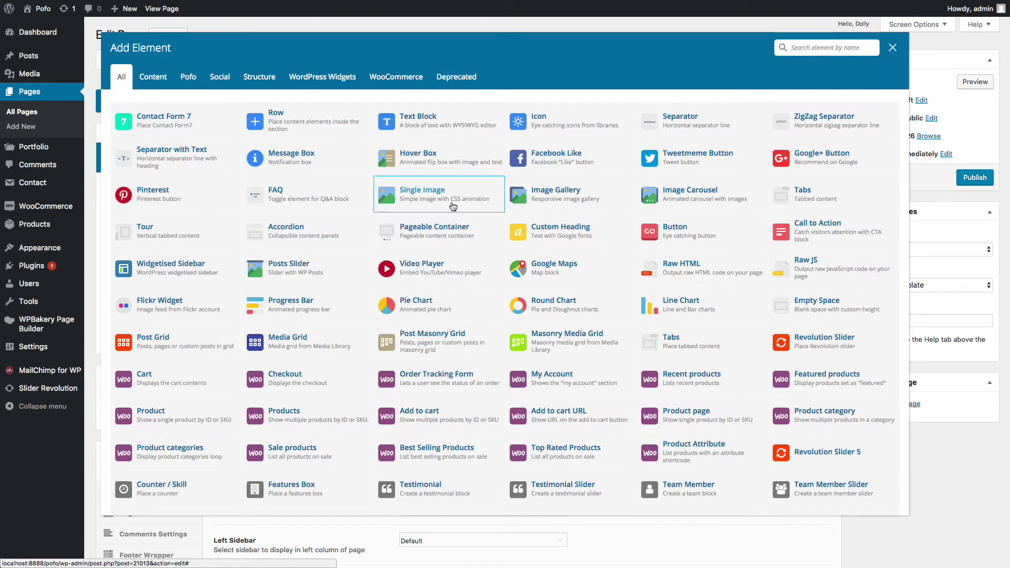
left_click(188, 77)
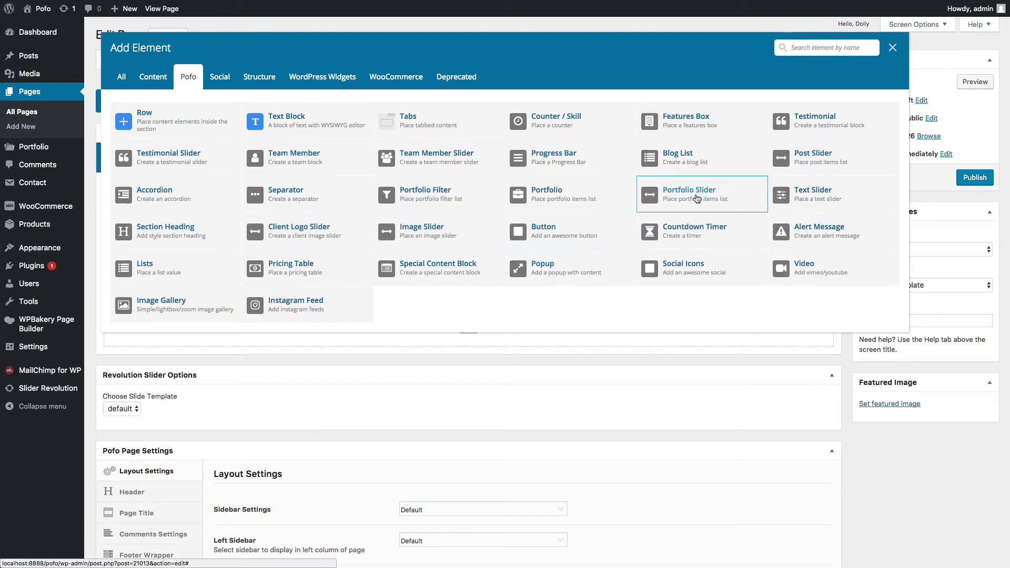
left_click(418, 196)
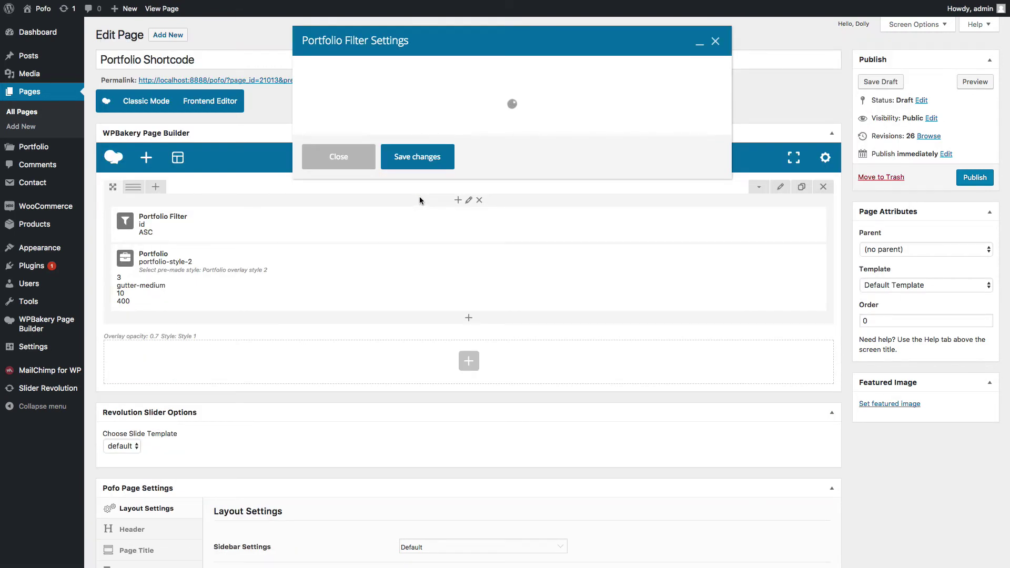
Try filter Style 1 and Style 2, settling on Style 1.
left_click(348, 136)
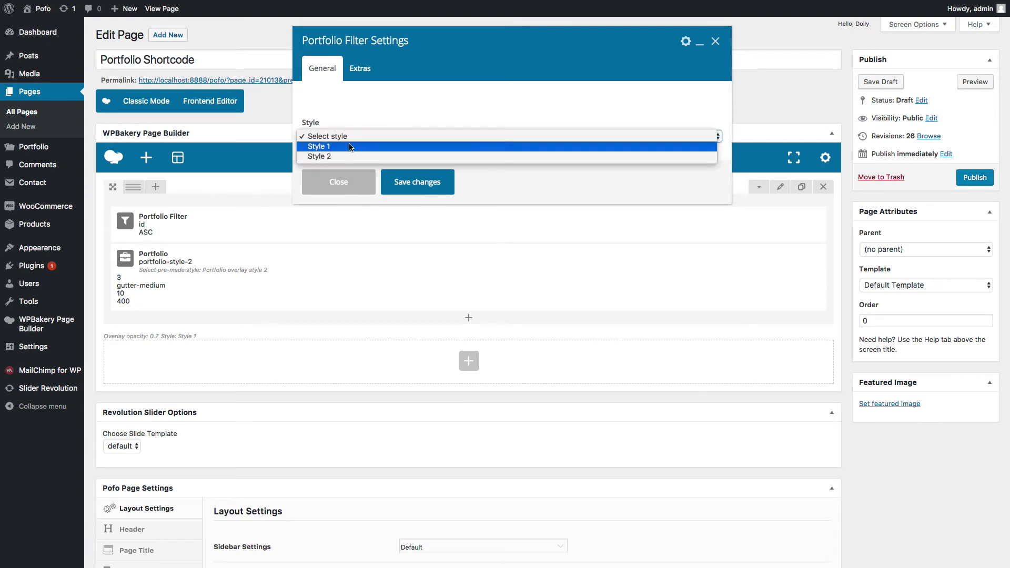
left_click(348, 147)
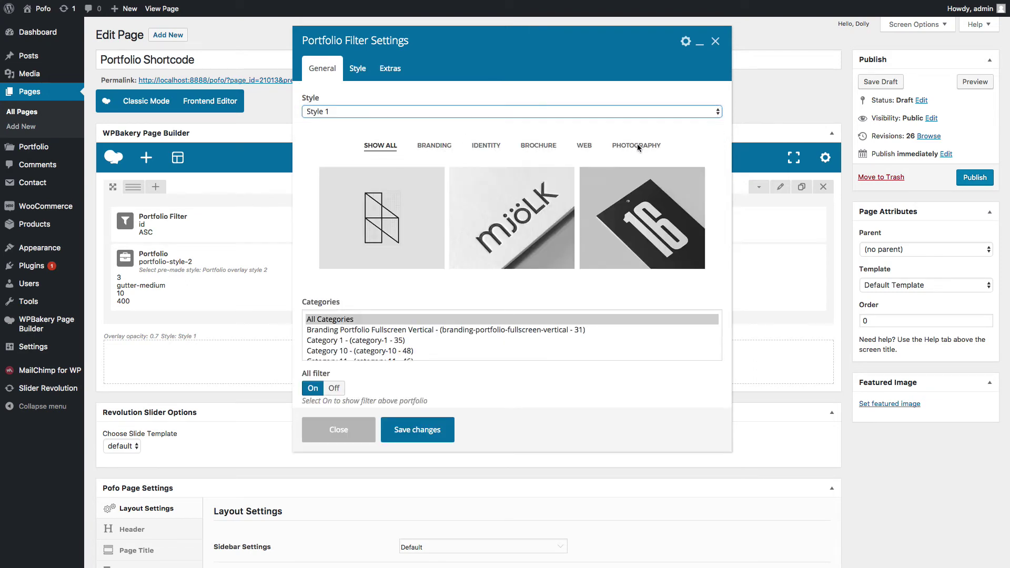
left_click(375, 112)
left_click(374, 129)
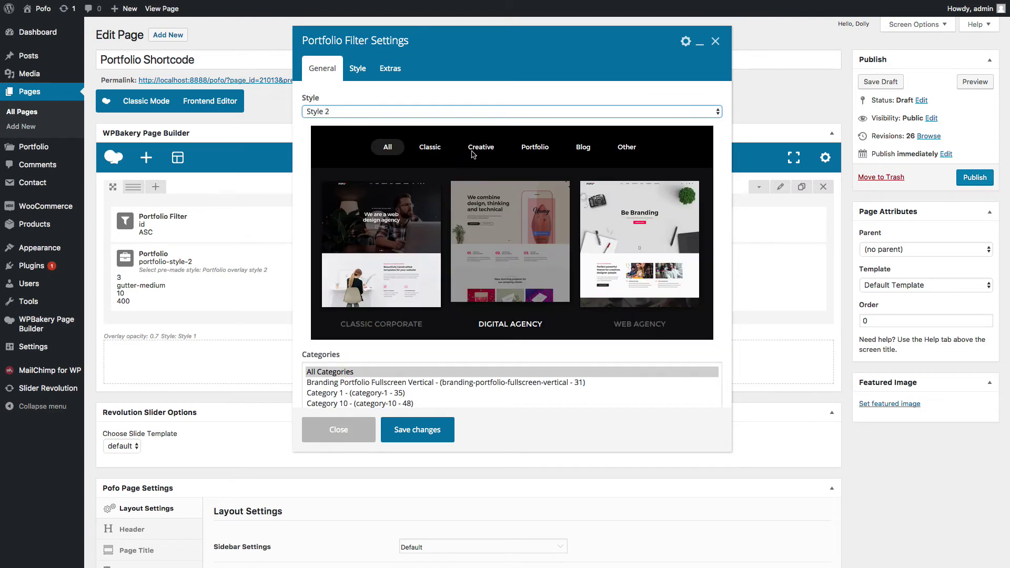
left_click(365, 113)
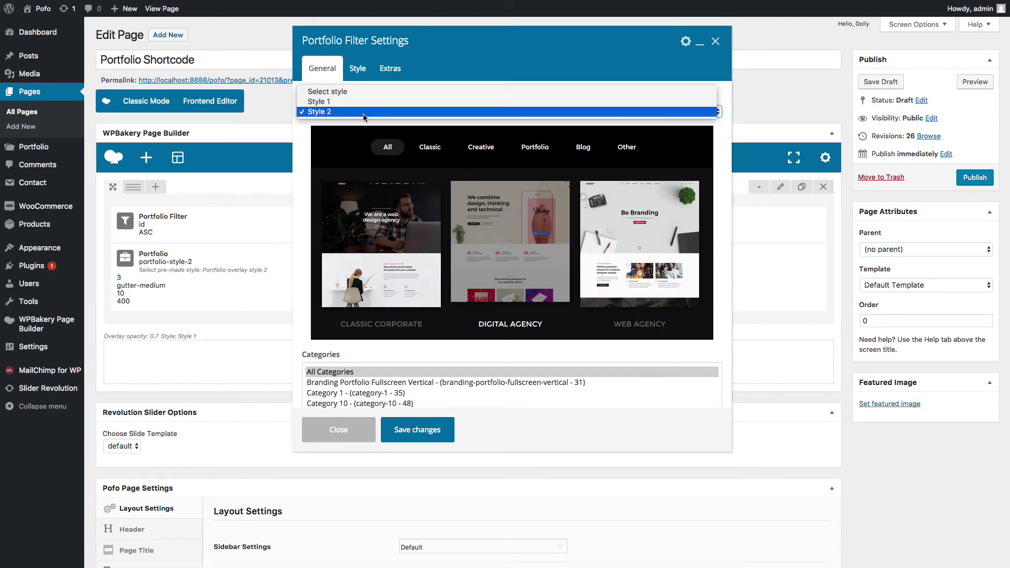
left_click(346, 102)
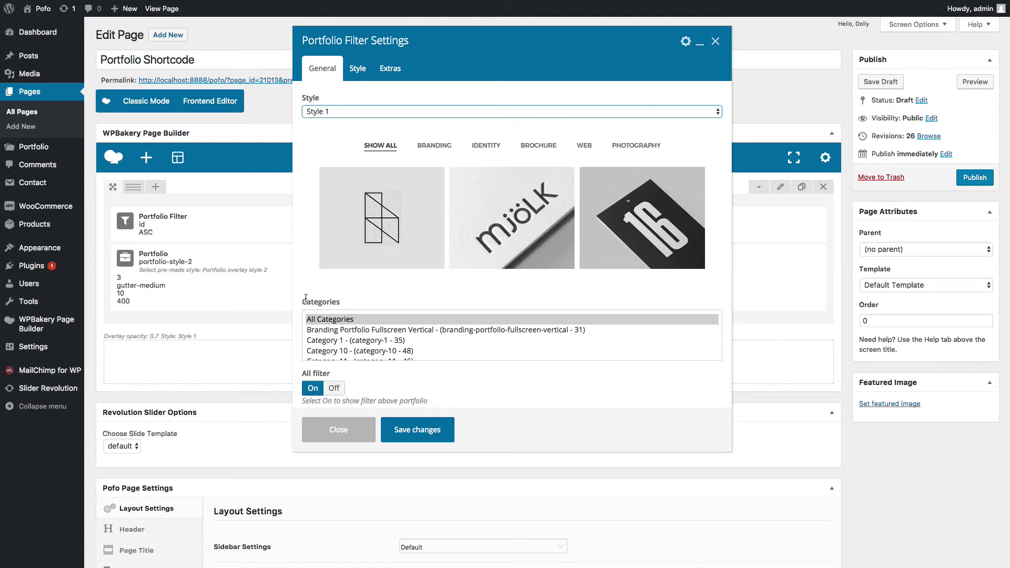
Select Categories 11, 12 and 13 for the filter.
left_click_drag(322, 332, 363, 348)
scroll(363, 347, "down", 2)
left_click(361, 328, "shift")
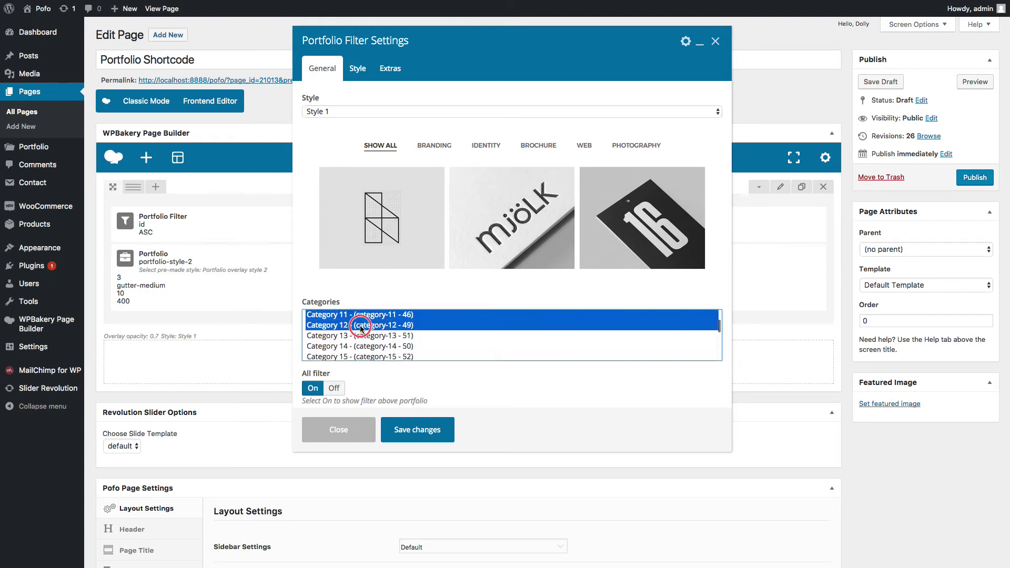
left_click(361, 337, "shift")
scroll(386, 370, "down", 1)
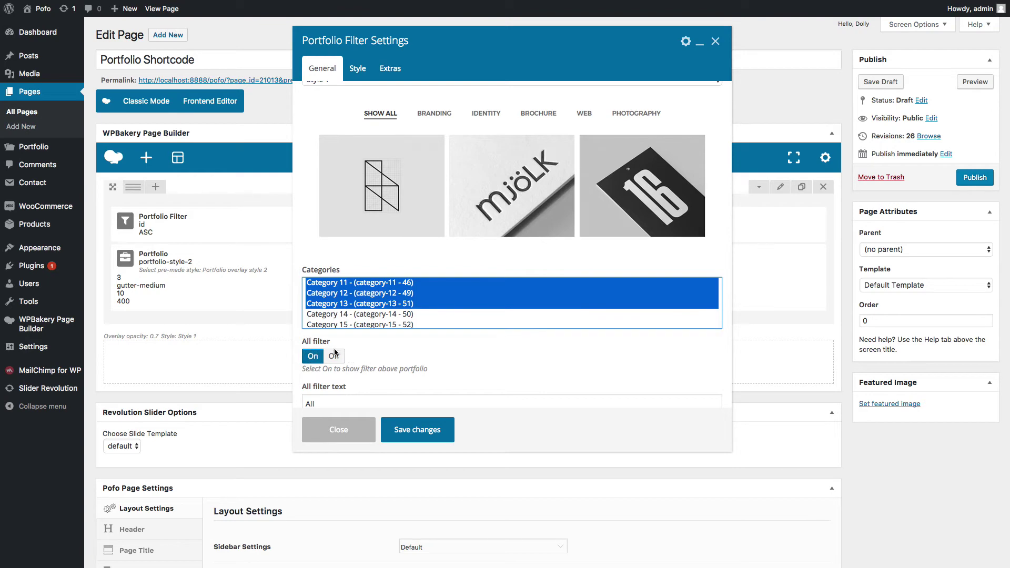
scroll(336, 353, "down", 5)
Keep All Categories as the default filter, ordered by Id in Ascending order.
left_click(363, 345)
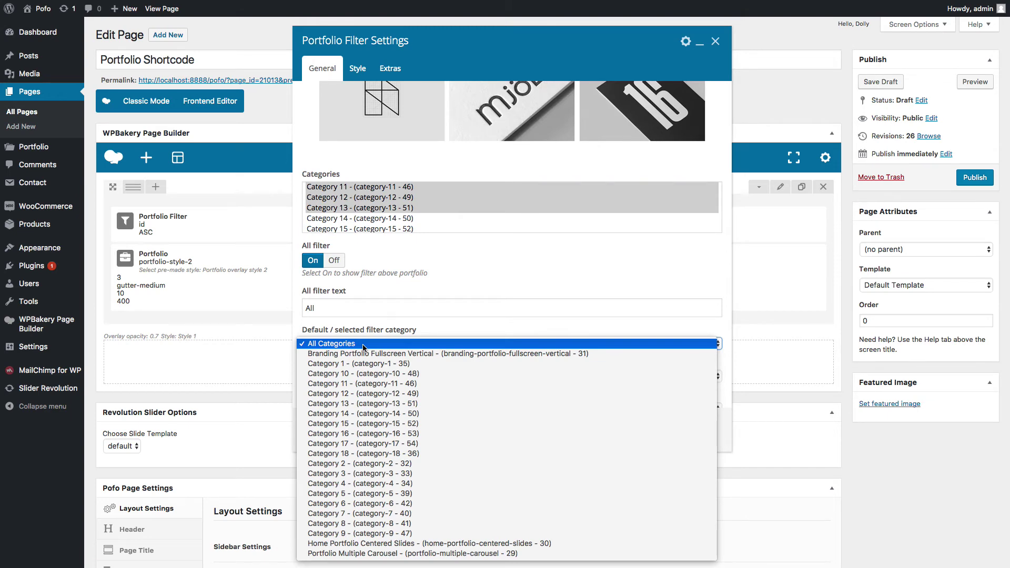
left_click(372, 329)
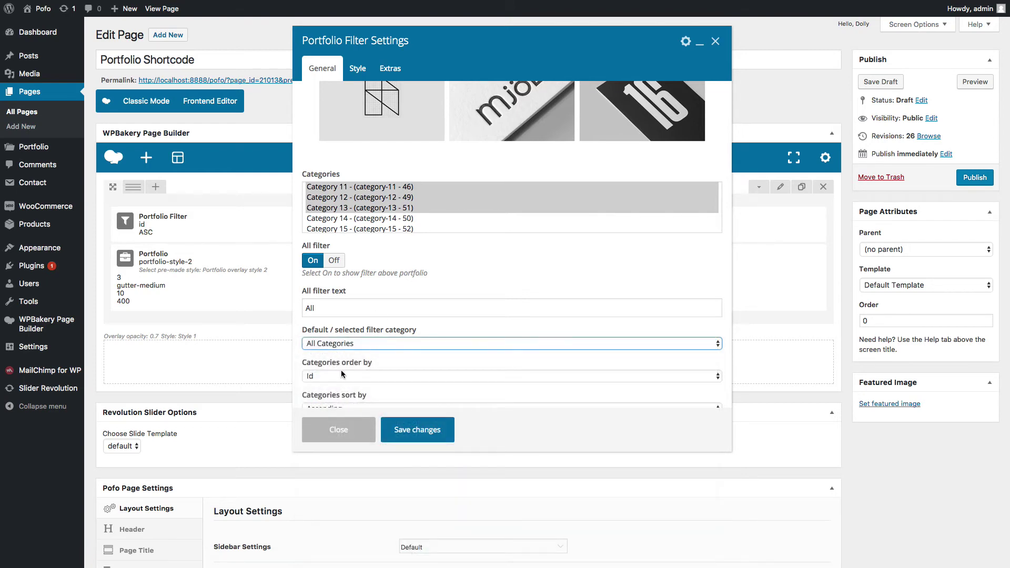
scroll(317, 386, "down", 2)
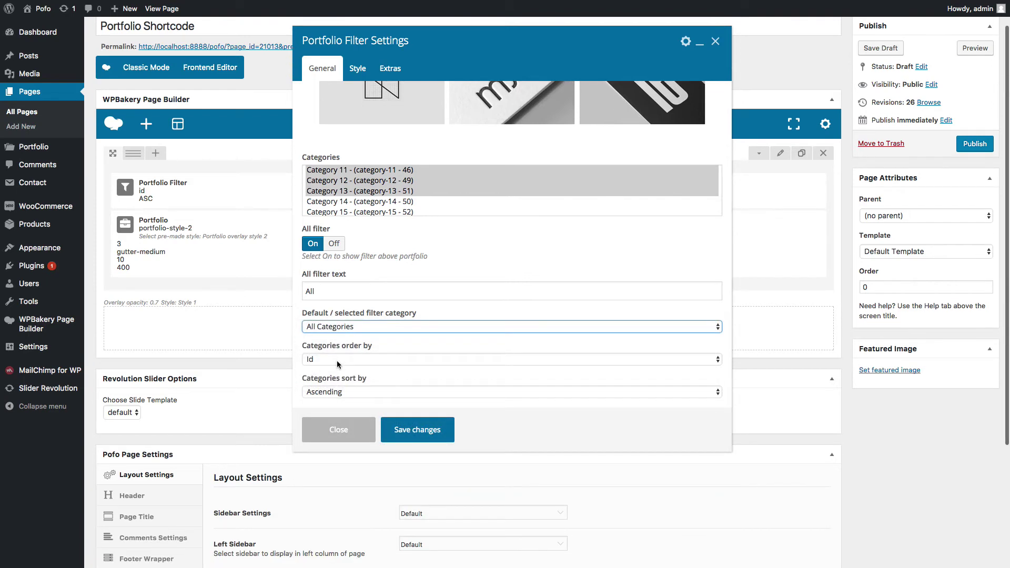
left_click(337, 361)
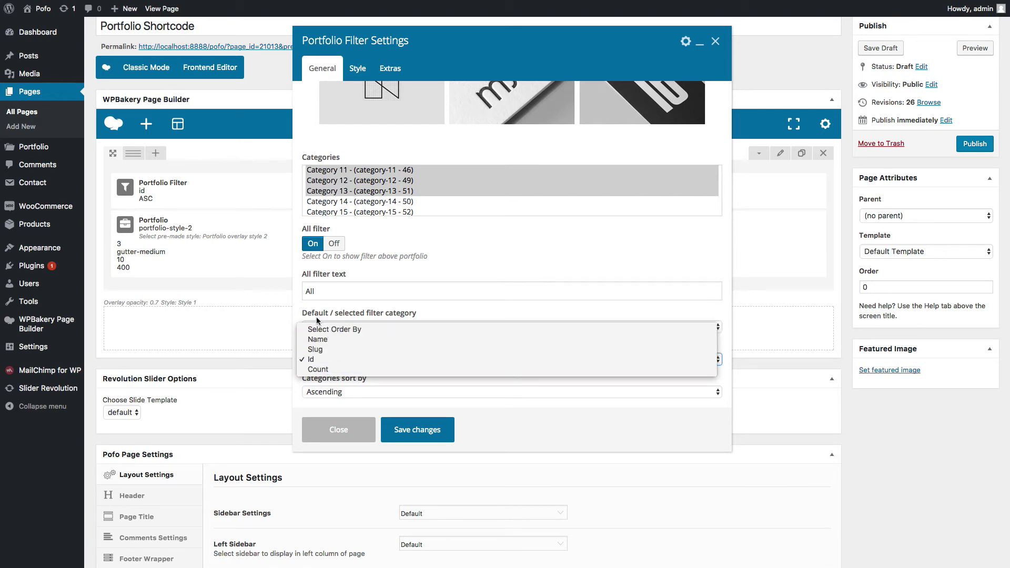
key("Escape")
left_click(332, 393)
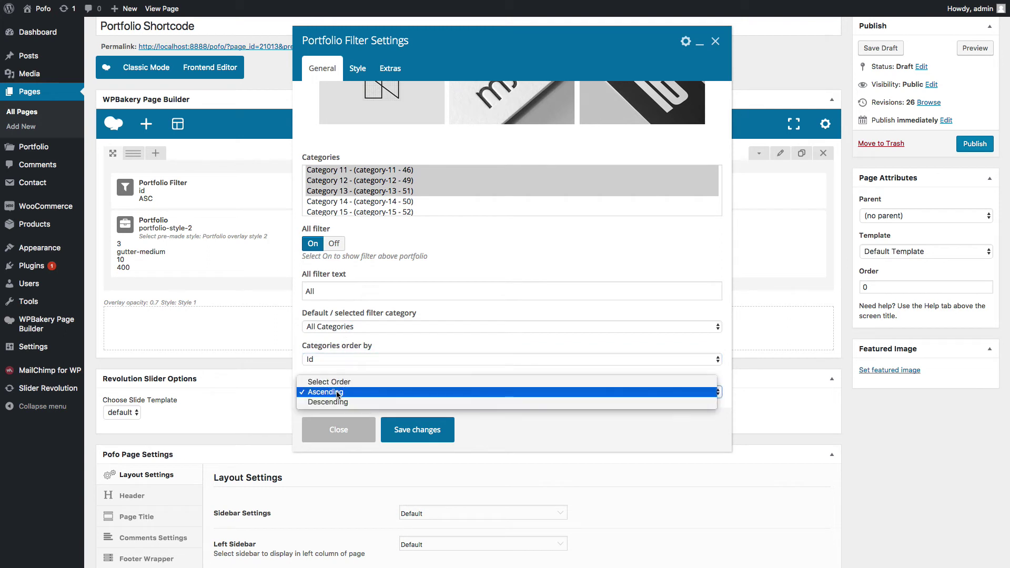
key("Escape")
Review the filter's text styling and Extras options, then preview the page.
scroll(361, 181, "up", 3)
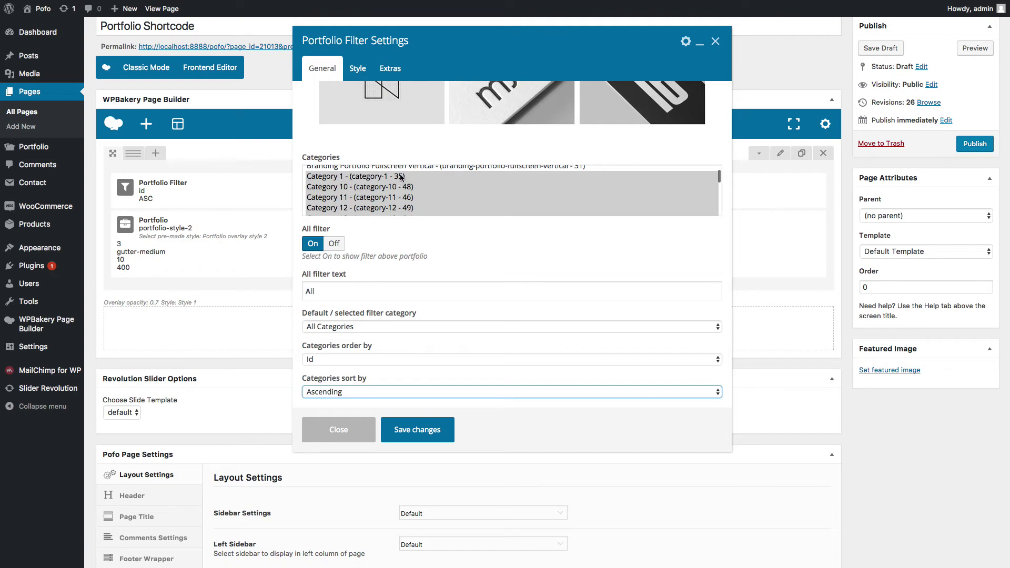
left_click(357, 68)
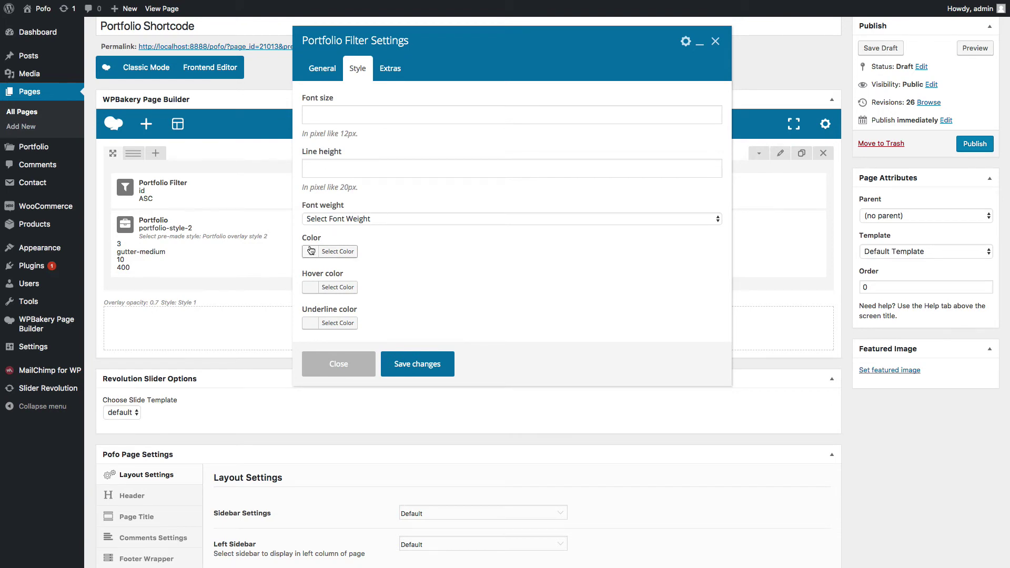
left_click(391, 68)
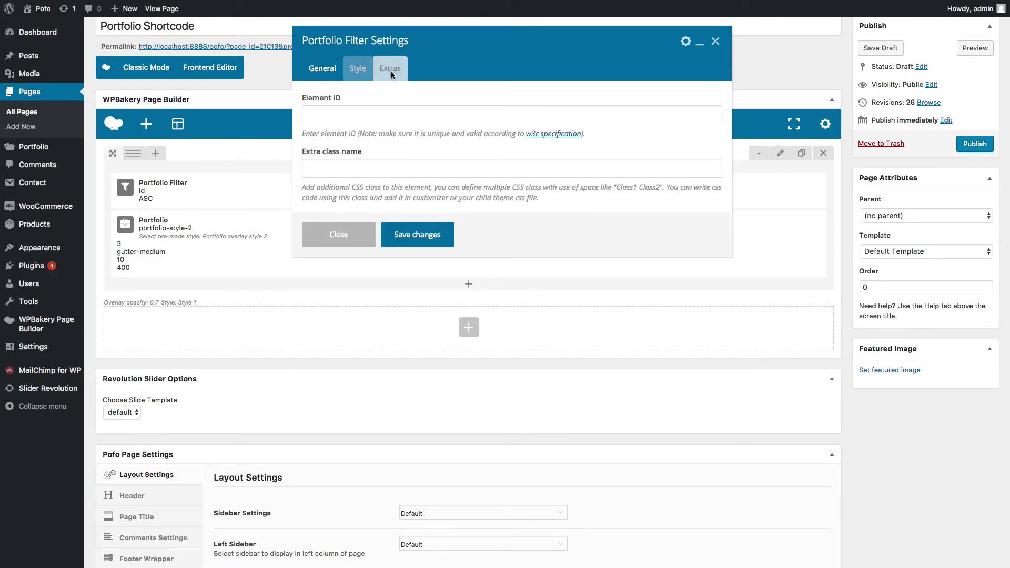
left_click(716, 41)
left_click(974, 48)
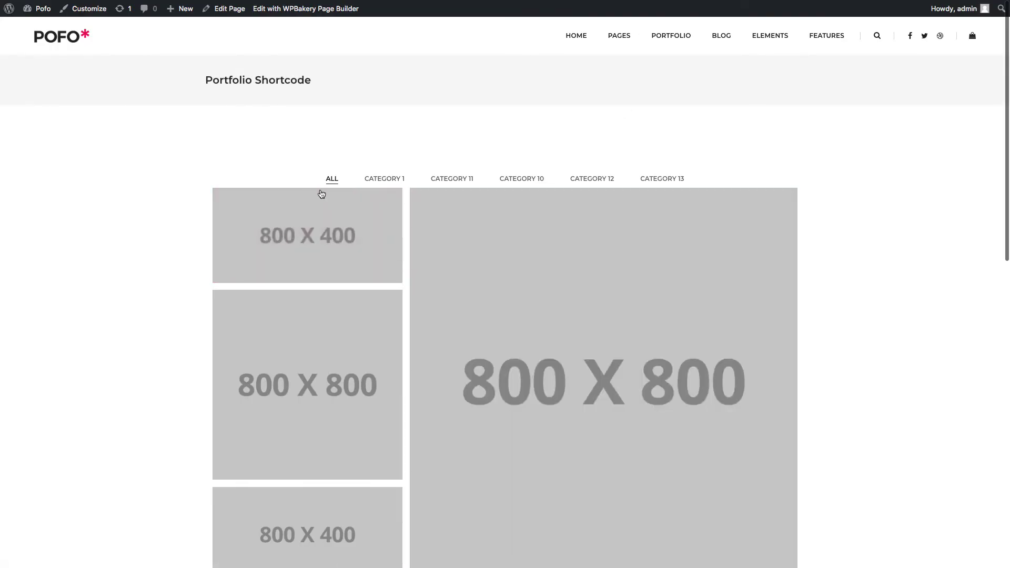
Filter the preview grid by Category 1, 11, 10, 12, 13, then back to All.
left_click(394, 181)
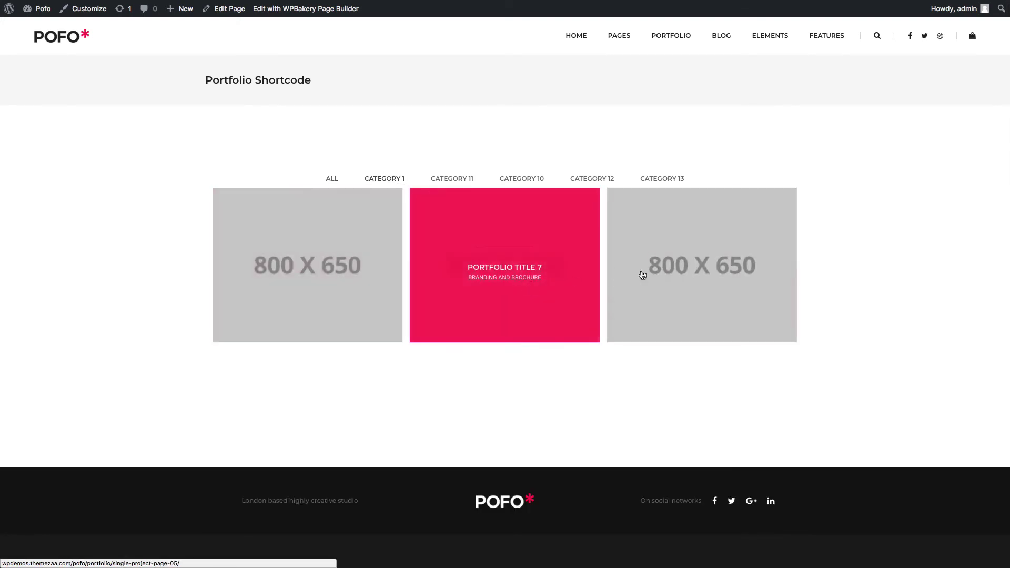
left_click(453, 179)
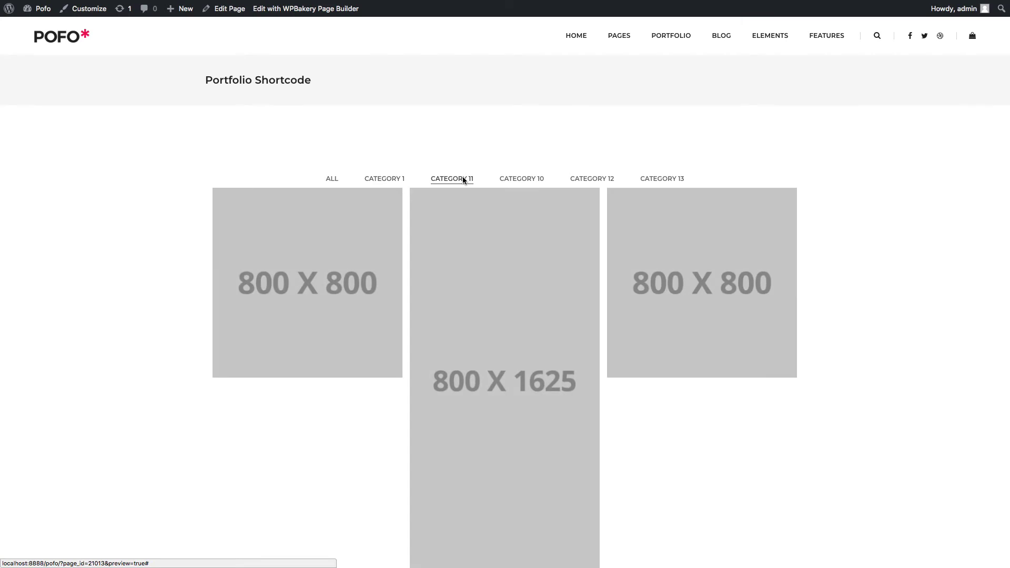
left_click(515, 180)
left_click(599, 180)
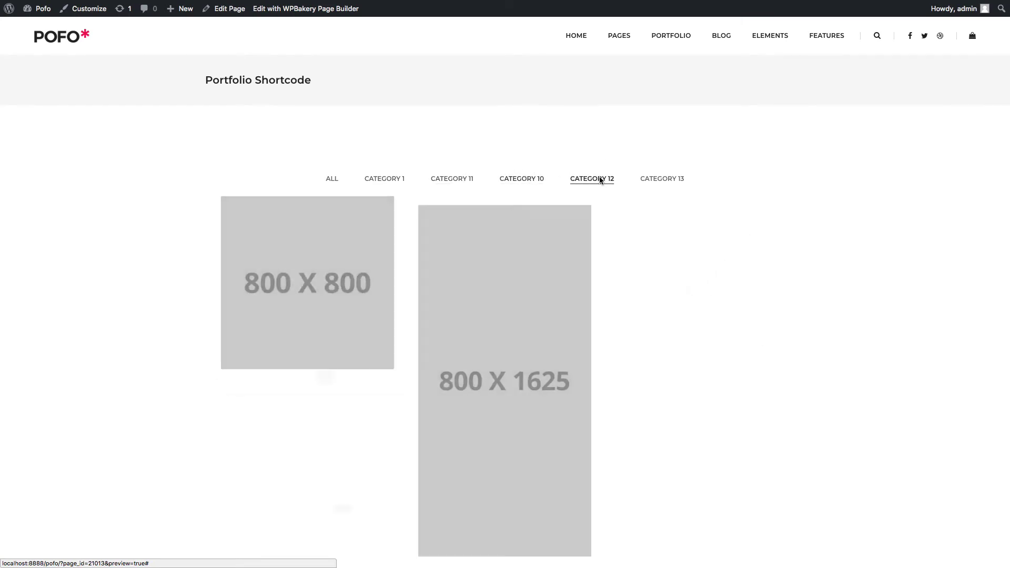
left_click(667, 179)
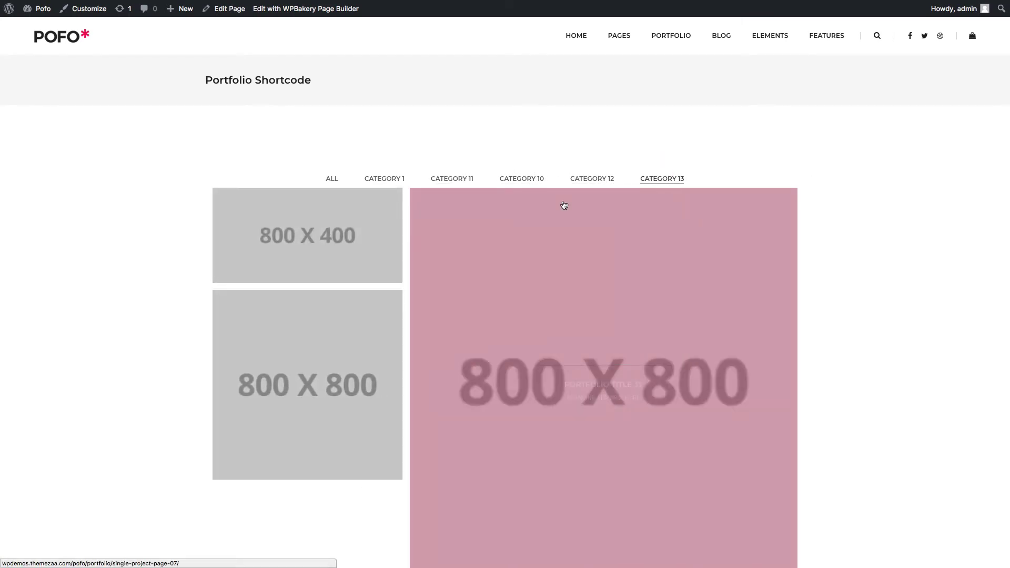
left_click(334, 180)
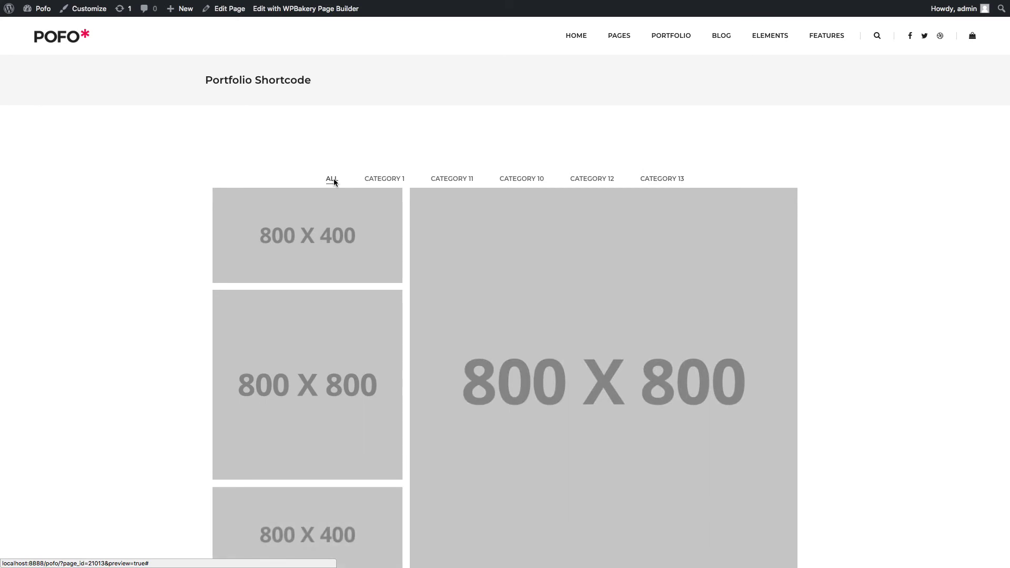
scroll(324, 294, "down", 5)
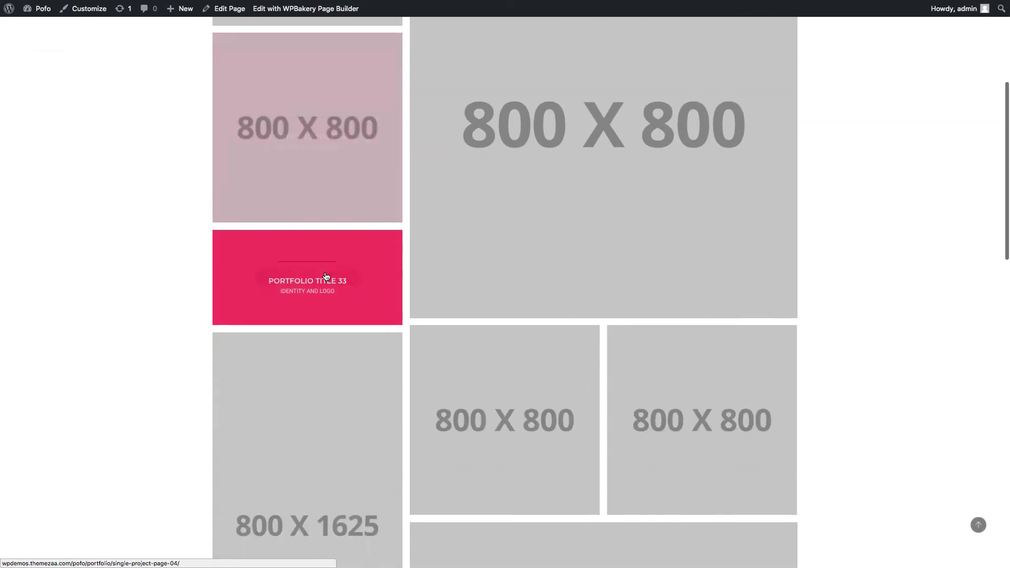
scroll(418, 345, "up", 1)
scroll(418, 345, "up", 5)
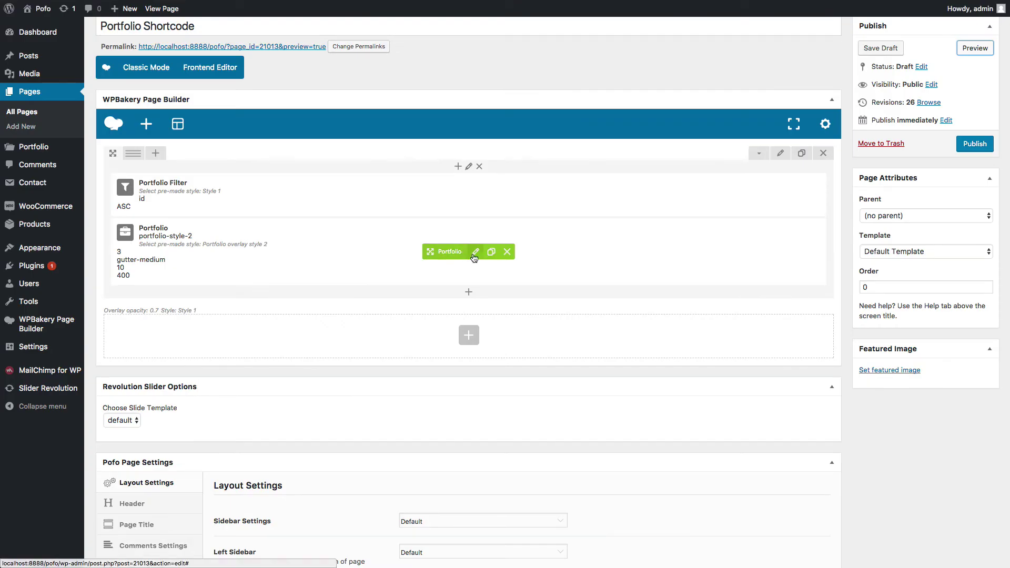
Switch the Portfolio to Portfolio overlay style 3 and save.
left_click(475, 254)
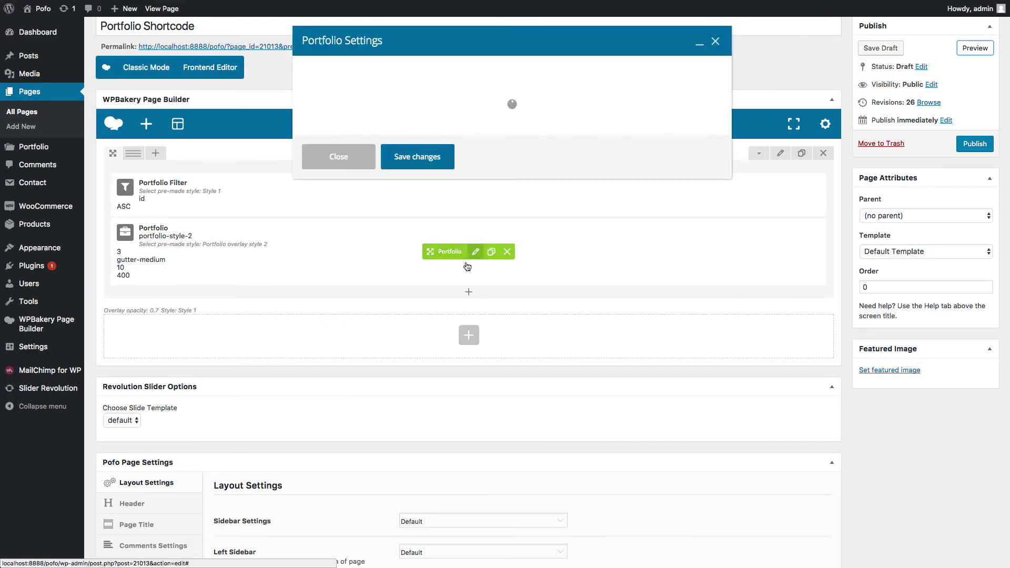
left_click(378, 117)
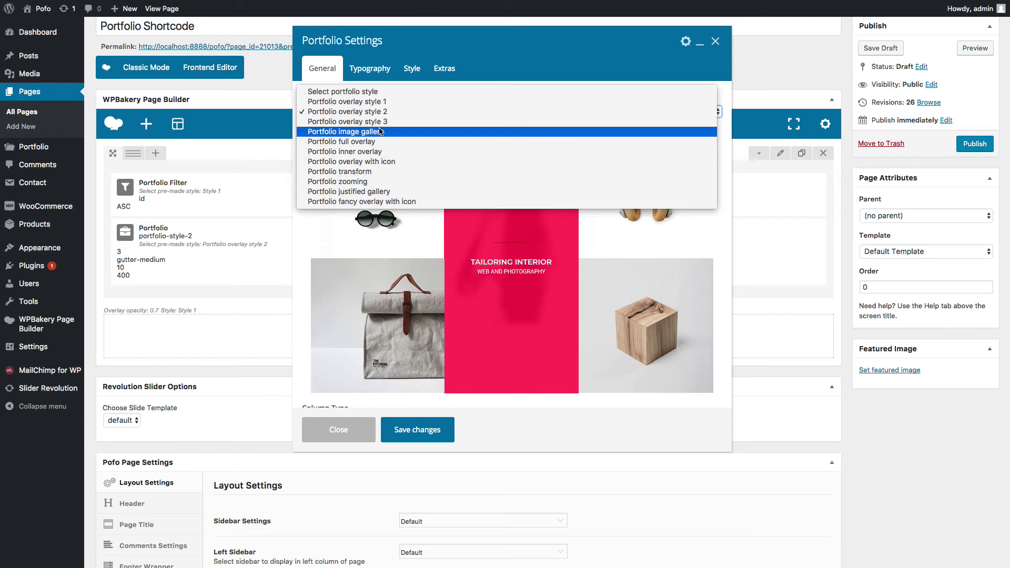
left_click(379, 114)
key("Down")
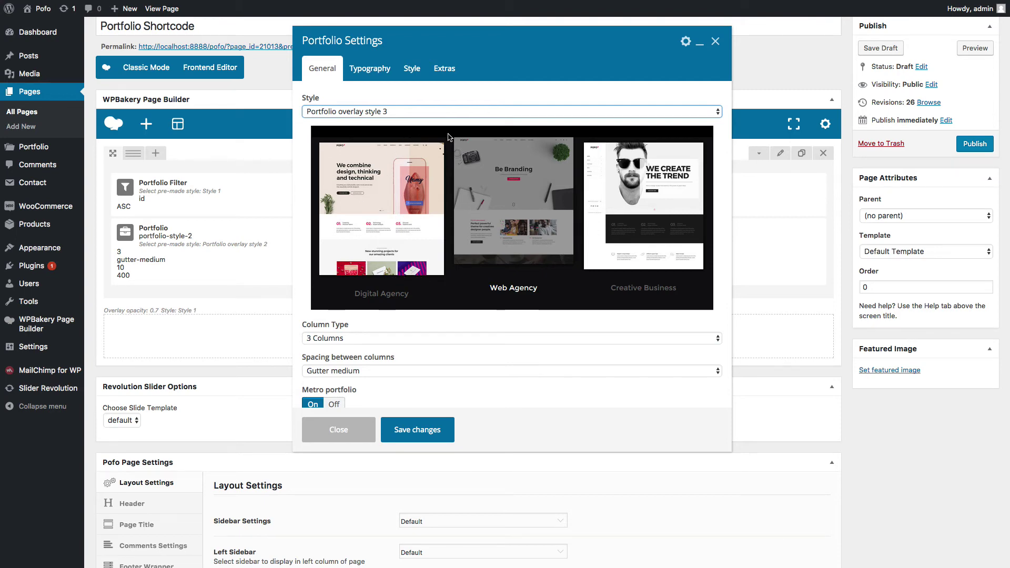
left_click(414, 430)
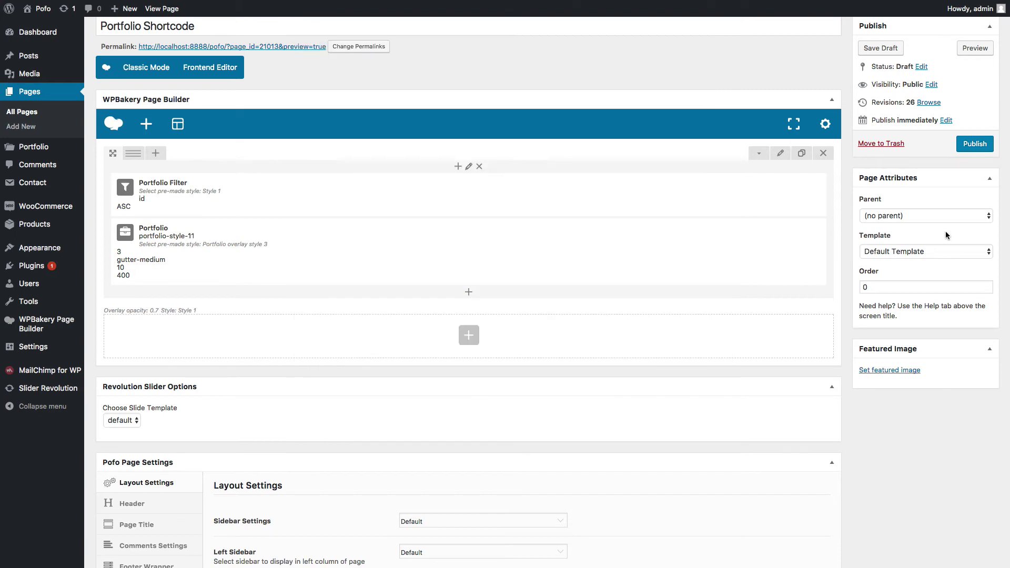
Give the portfolio's row a black #000000 background and preview the page.
left_click(780, 153)
left_click(546, 68)
left_click(523, 214)
left_click(496, 335)
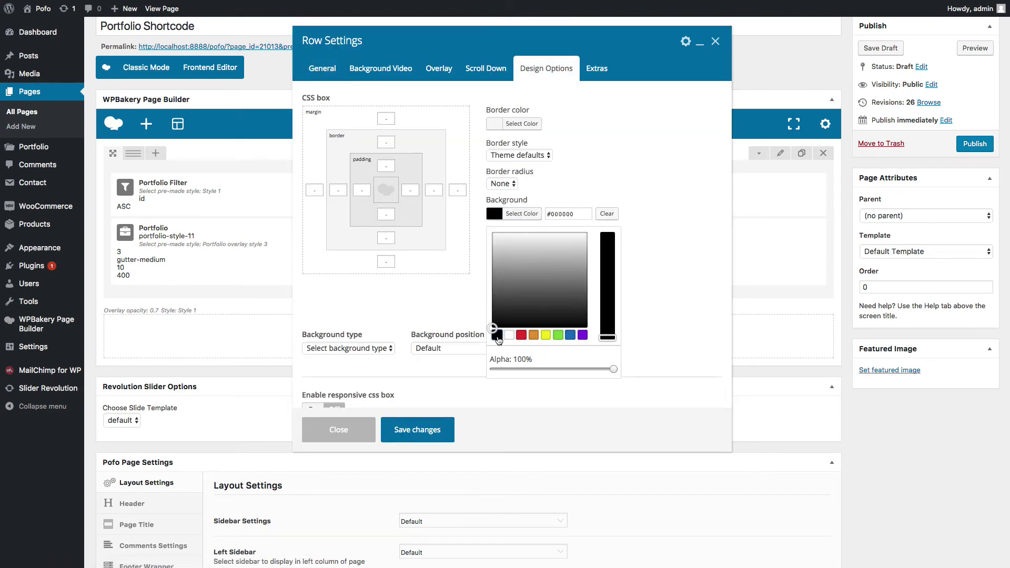
left_click(418, 434)
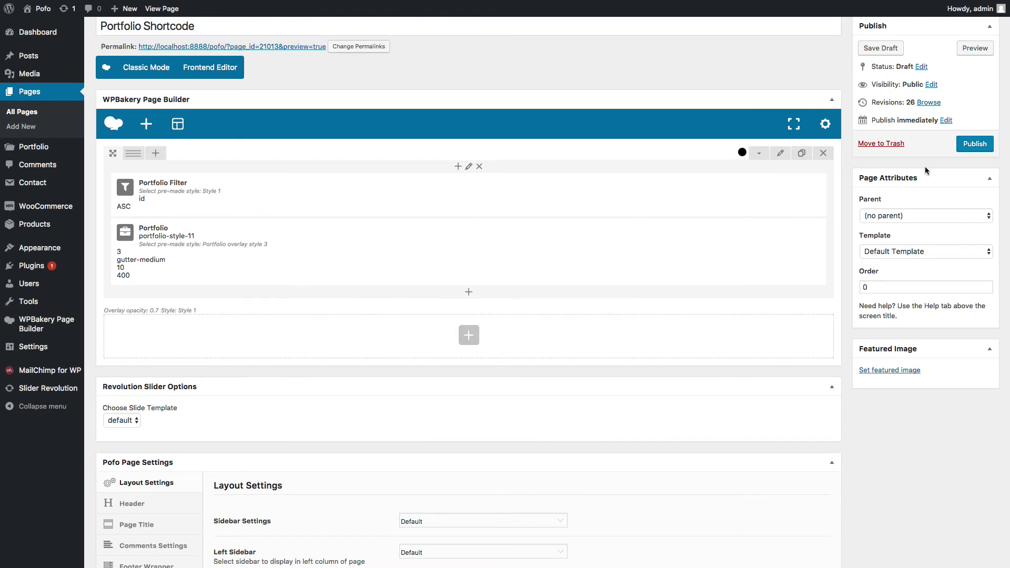
left_click(975, 51)
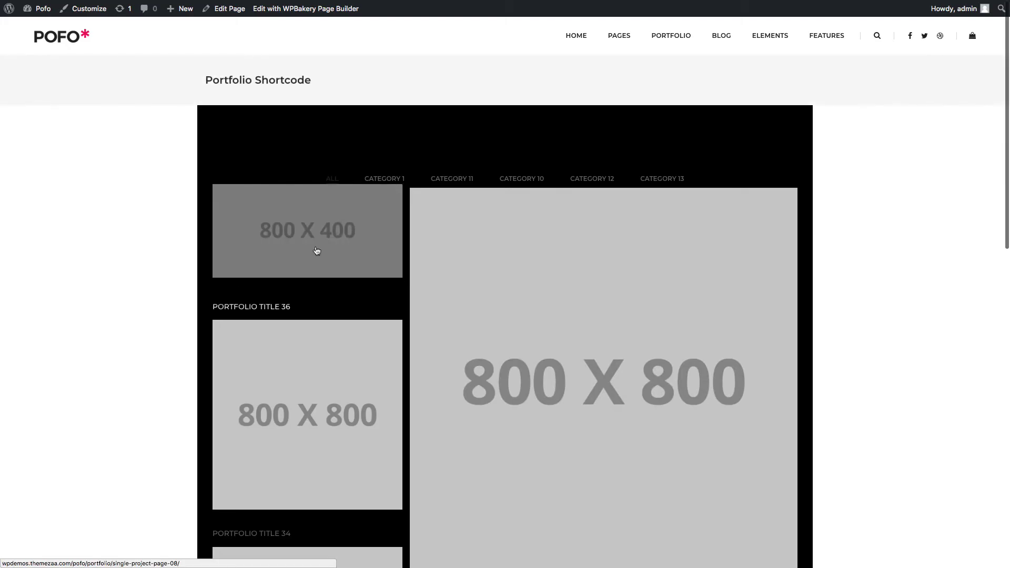
scroll(307, 383, "down", 4)
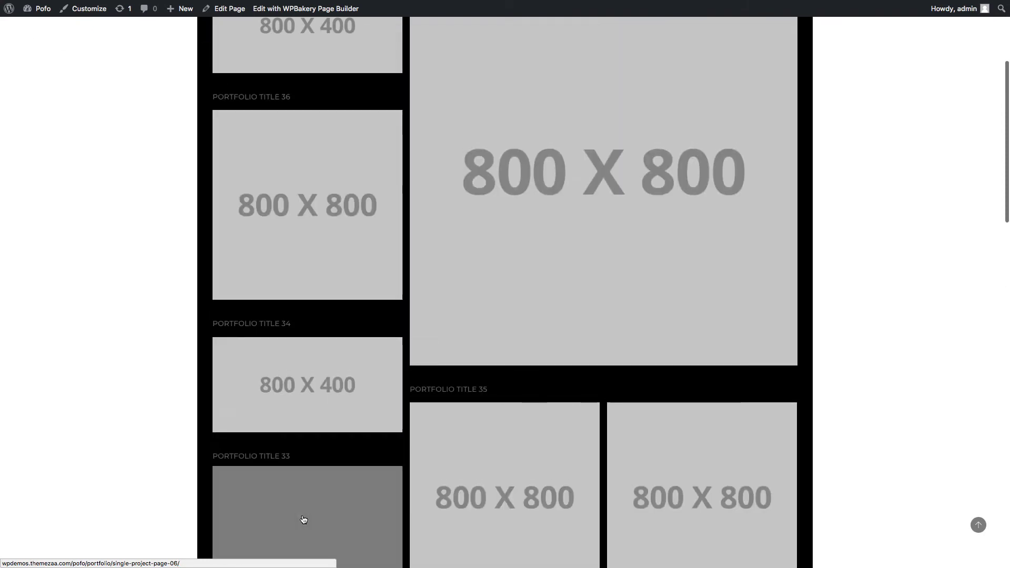
scroll(326, 198, "up", 4)
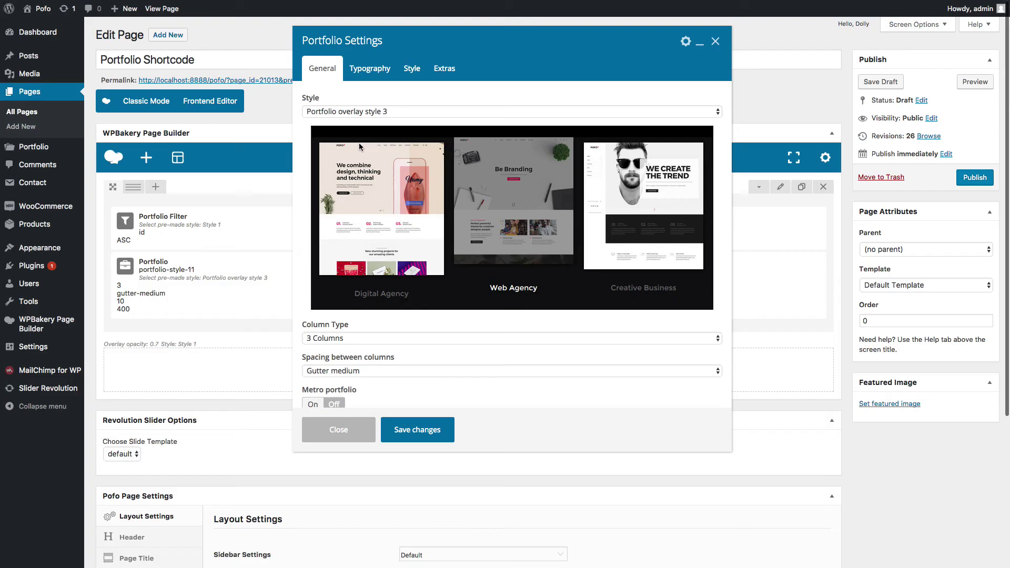
Switch the Portfolio to the Portfolio image gallery style, save, and preview it.
left_click(368, 112)
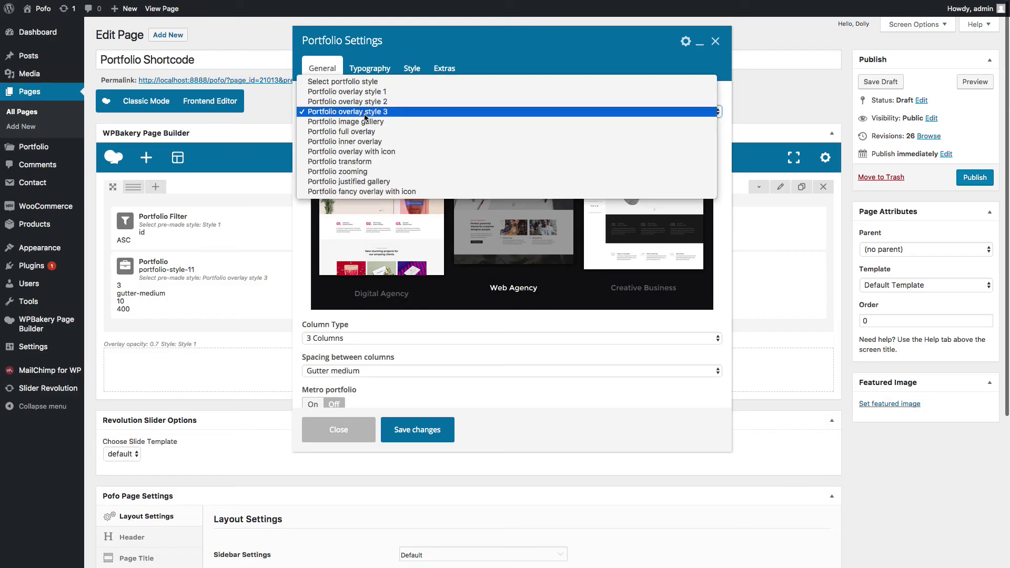
left_click(368, 121)
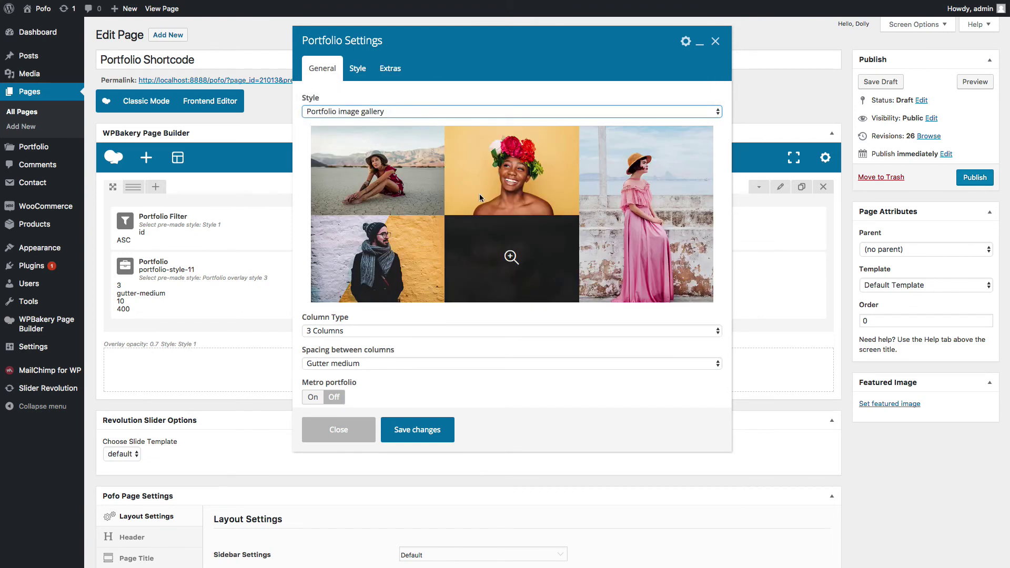
left_click(415, 430)
left_click(966, 83)
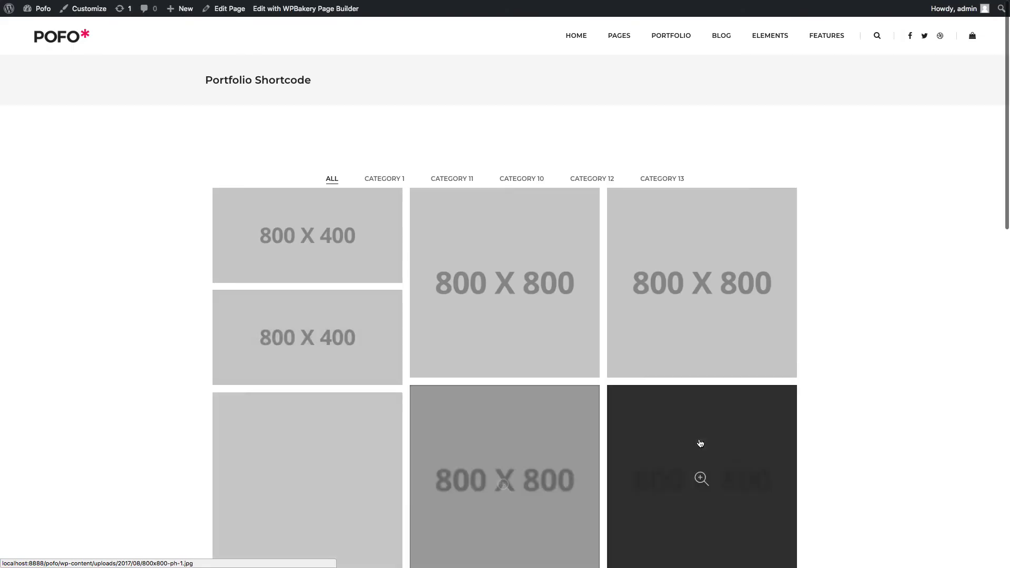
Open the first gallery image in the lightbox and step through the next three images.
scroll(500, 381, "down", 5)
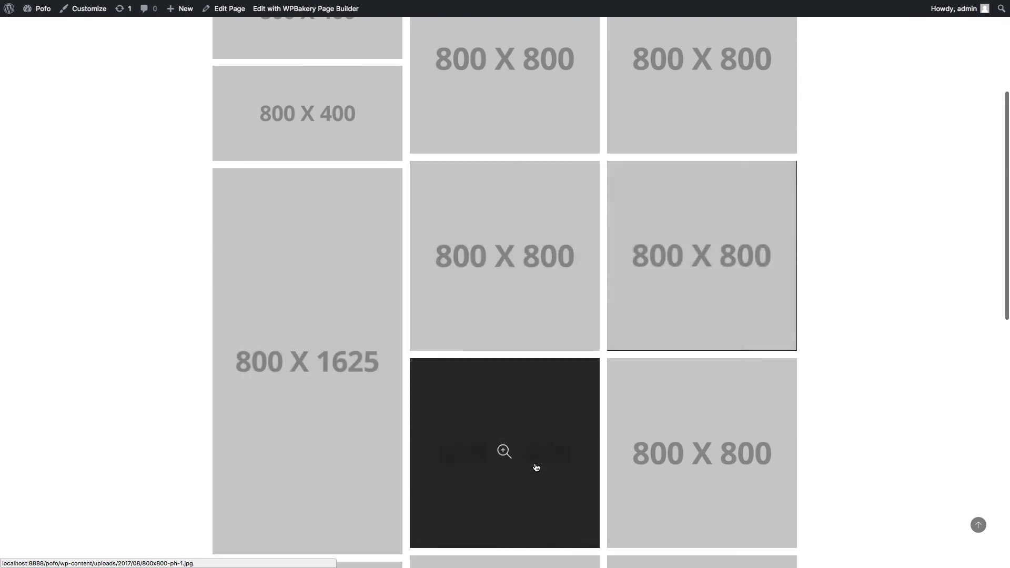
scroll(529, 368, "up", 5)
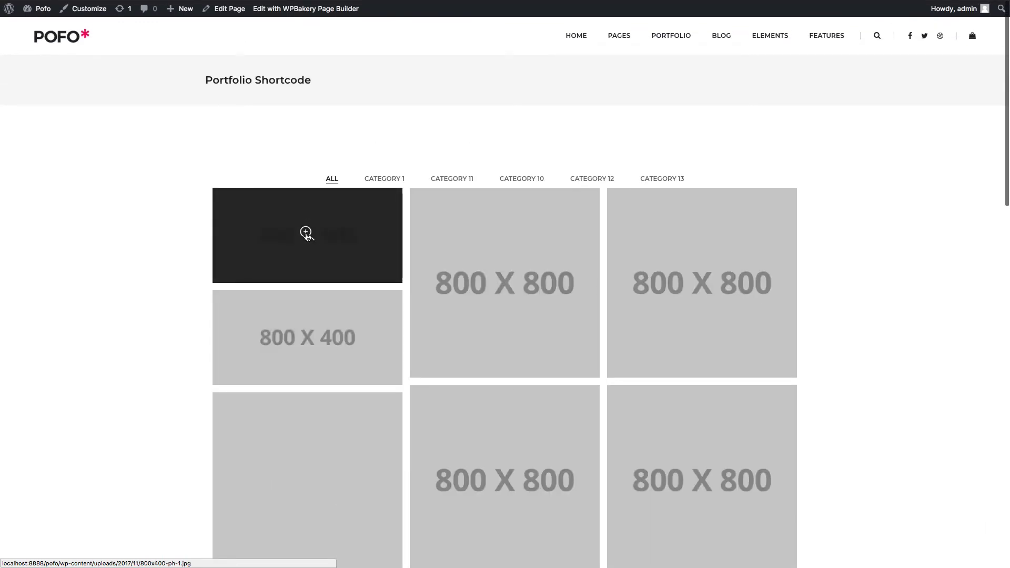
left_click(305, 233)
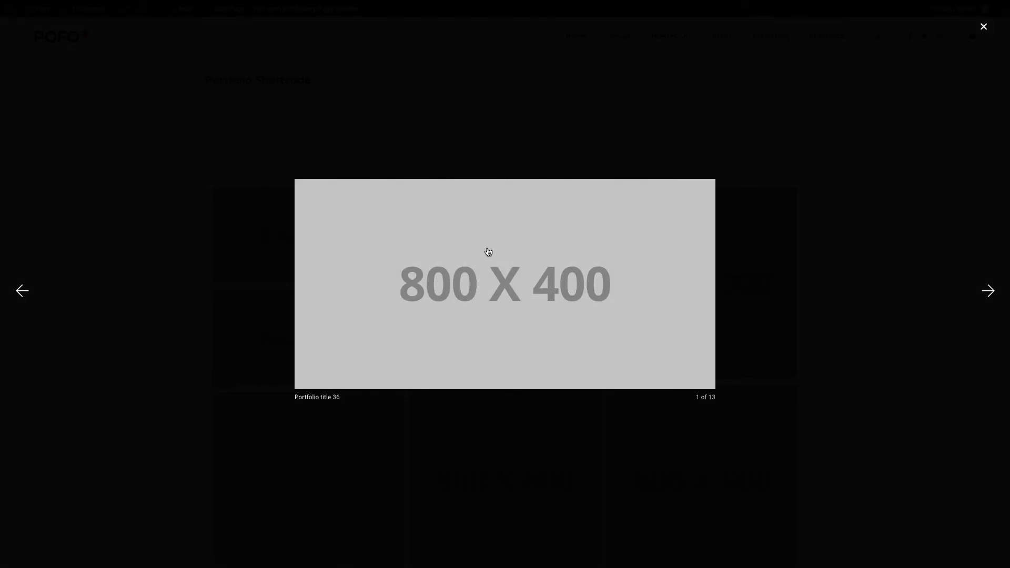
left_click(988, 291)
left_click(988, 291)
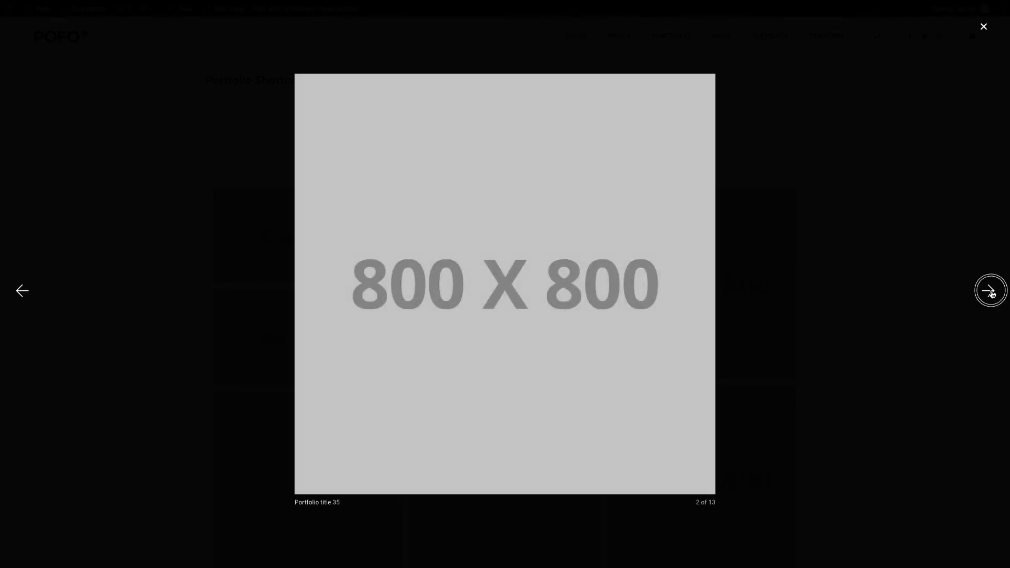
left_click(989, 291)
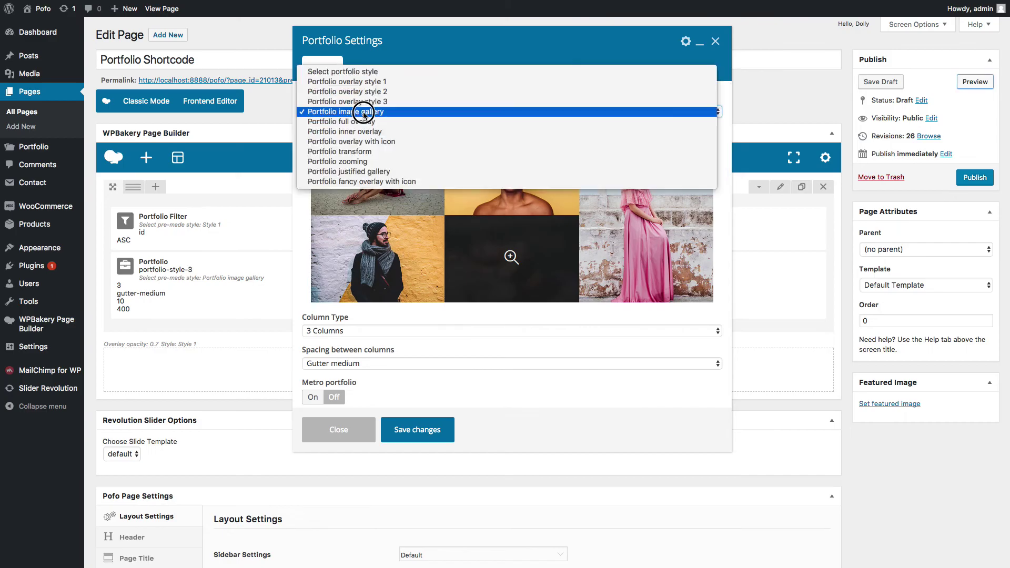
Switch the Portfolio to the full overlay style, save, and preview it.
left_click(363, 123)
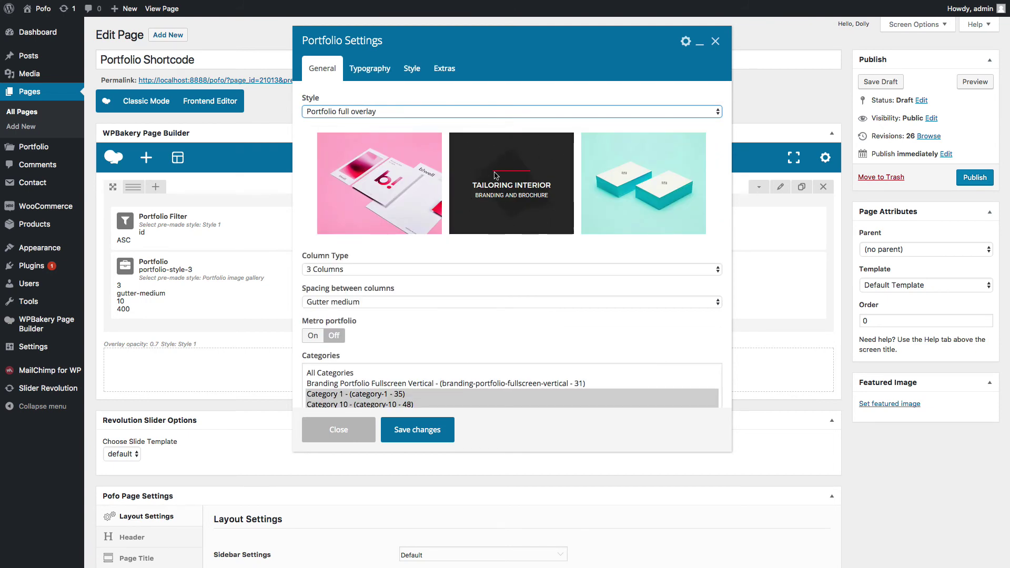
left_click(432, 435)
left_click(974, 83)
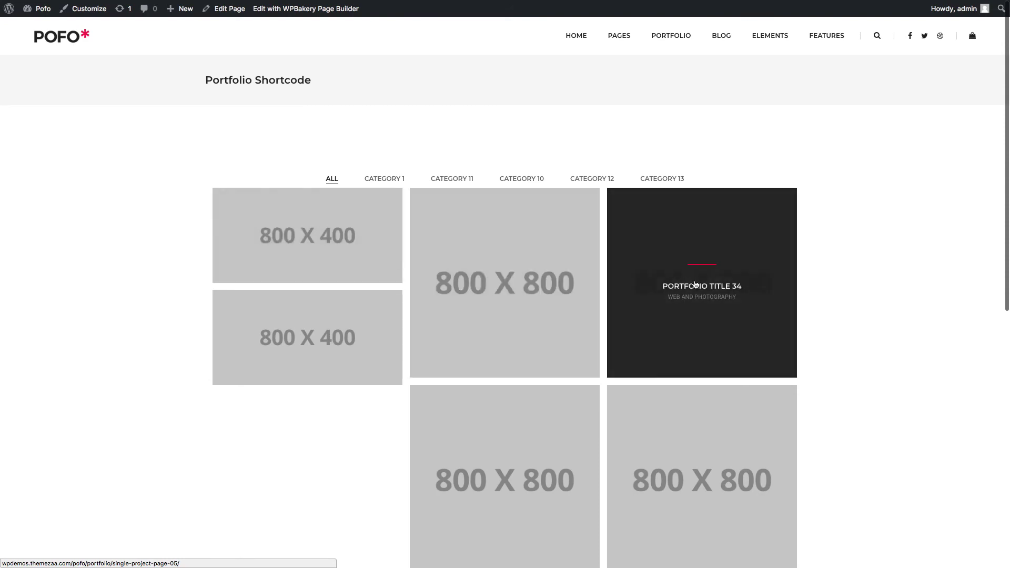
key("super+w")
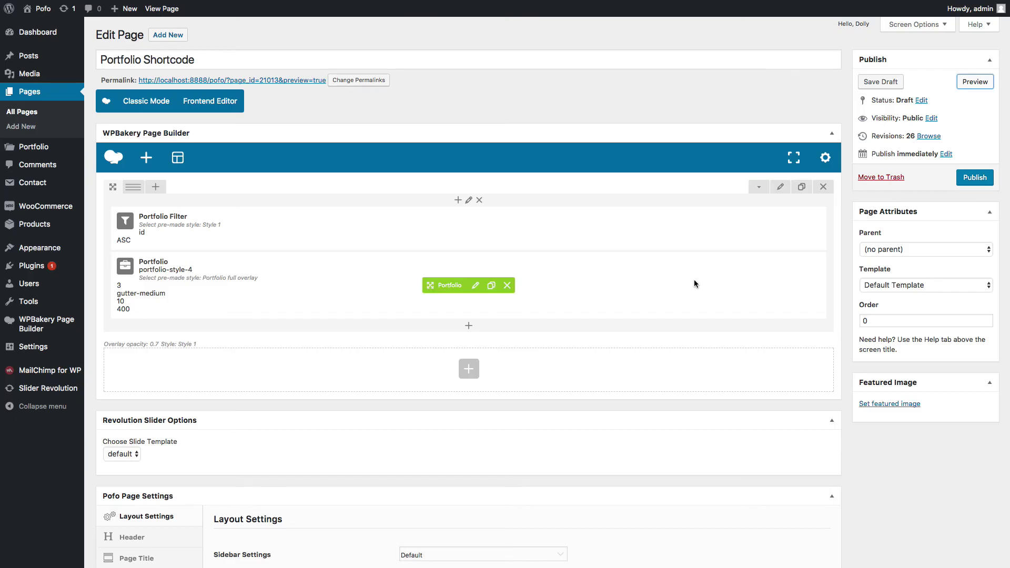
Switch the Portfolio to Portfolio inner overlay, save, and preview it.
left_click(474, 286)
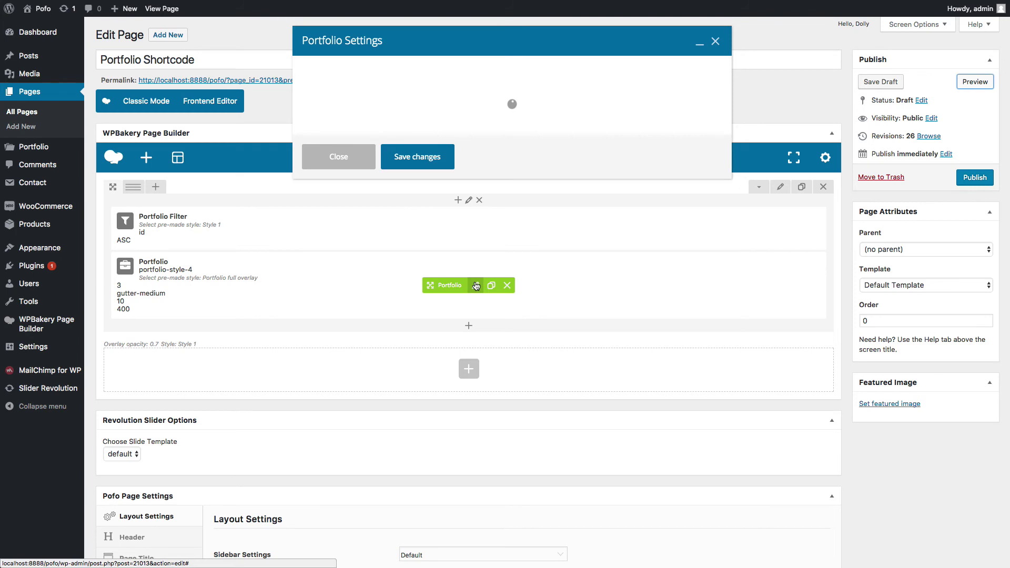
left_click(388, 114)
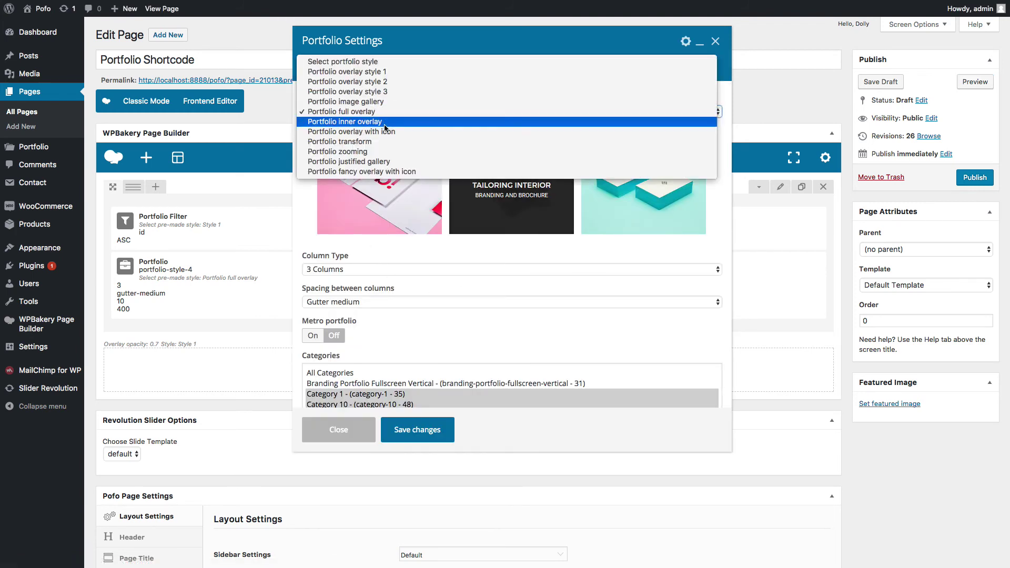
left_click(384, 124)
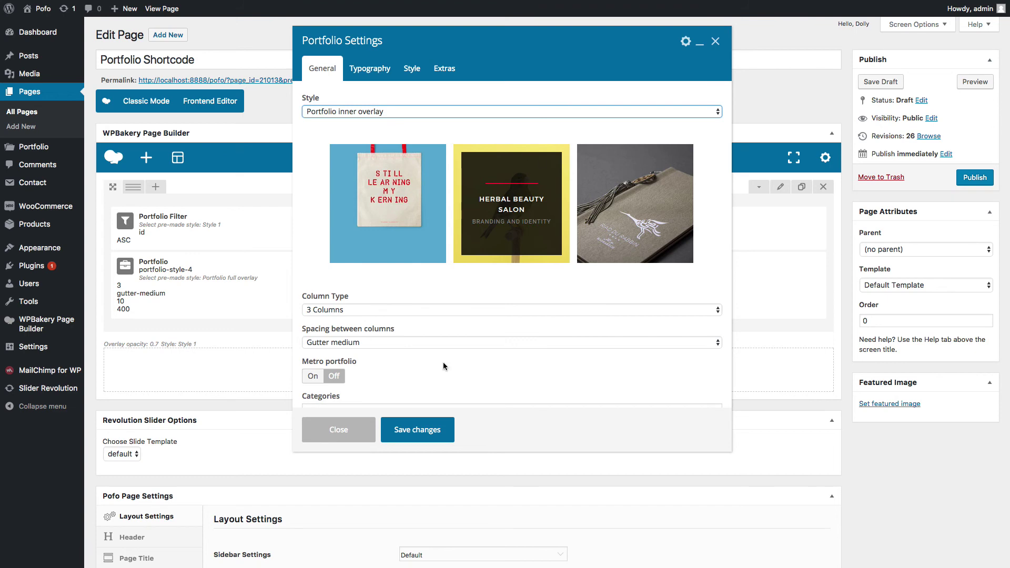
left_click(412, 430)
left_click(974, 82)
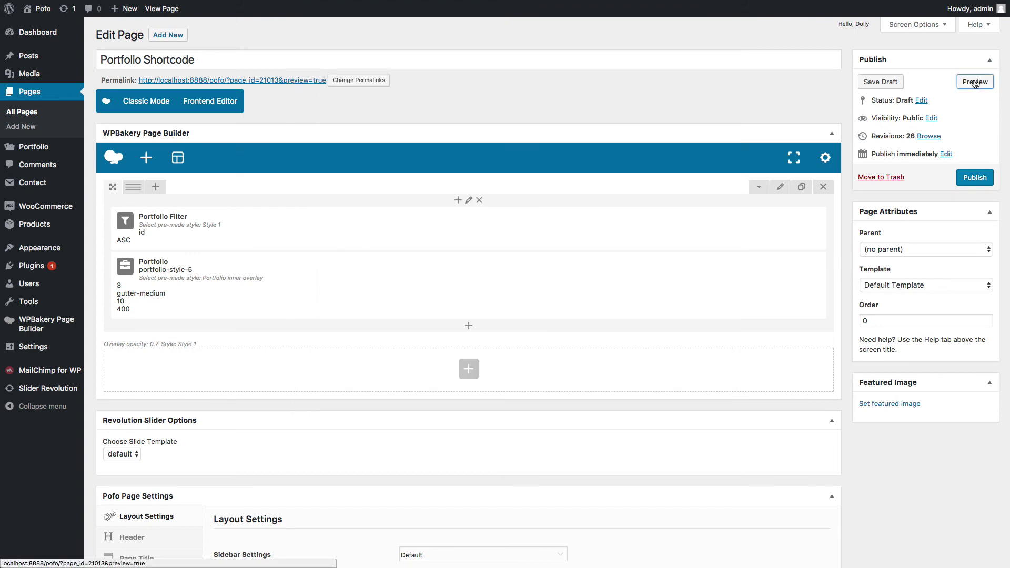
scroll(333, 343, "down", 1)
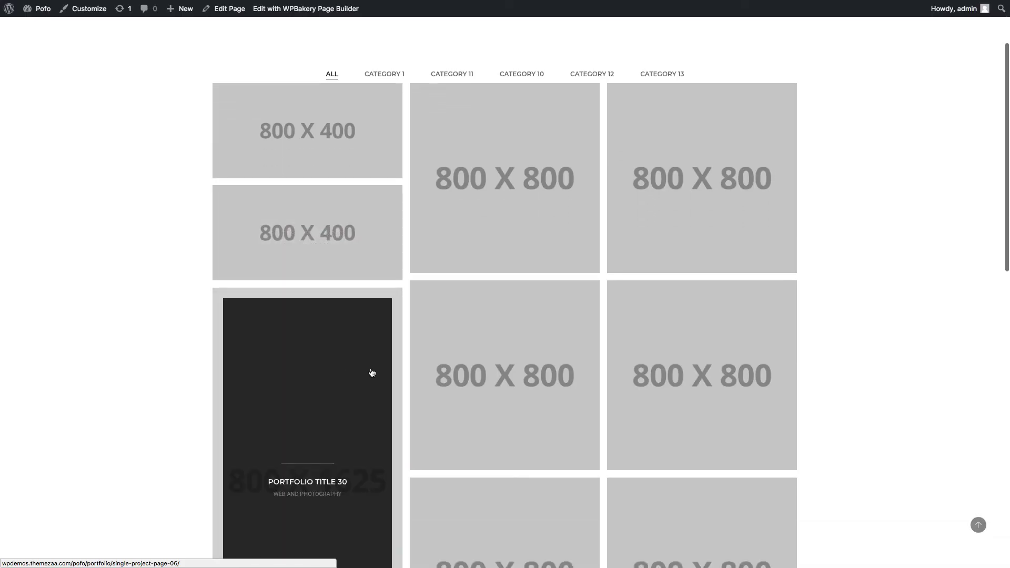
key("super+w")
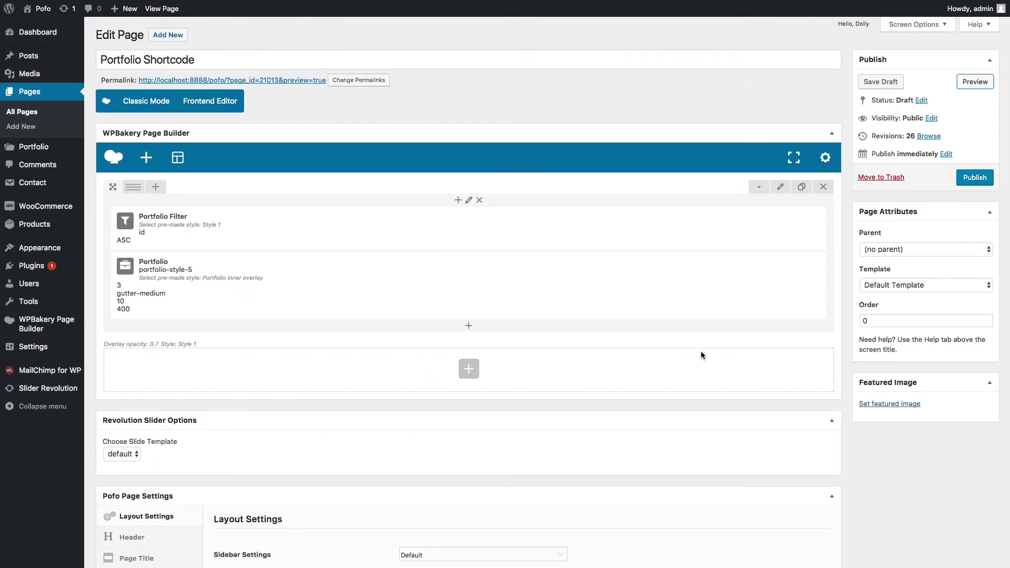
Switch the Portfolio to Portfolio overlay with icon, save, and preview it.
left_click(477, 286)
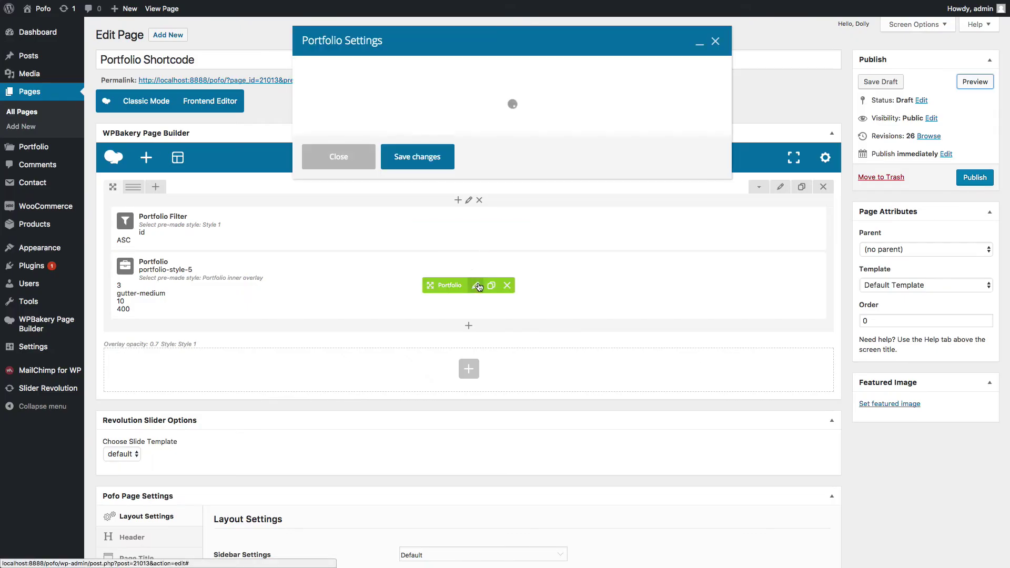
left_click(374, 111)
left_click(378, 122)
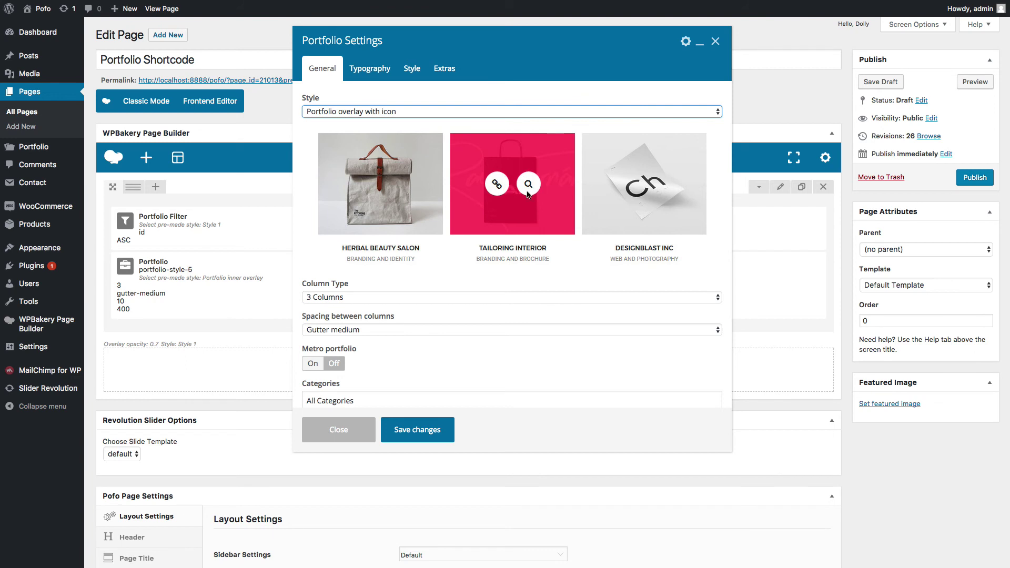
left_click(421, 430)
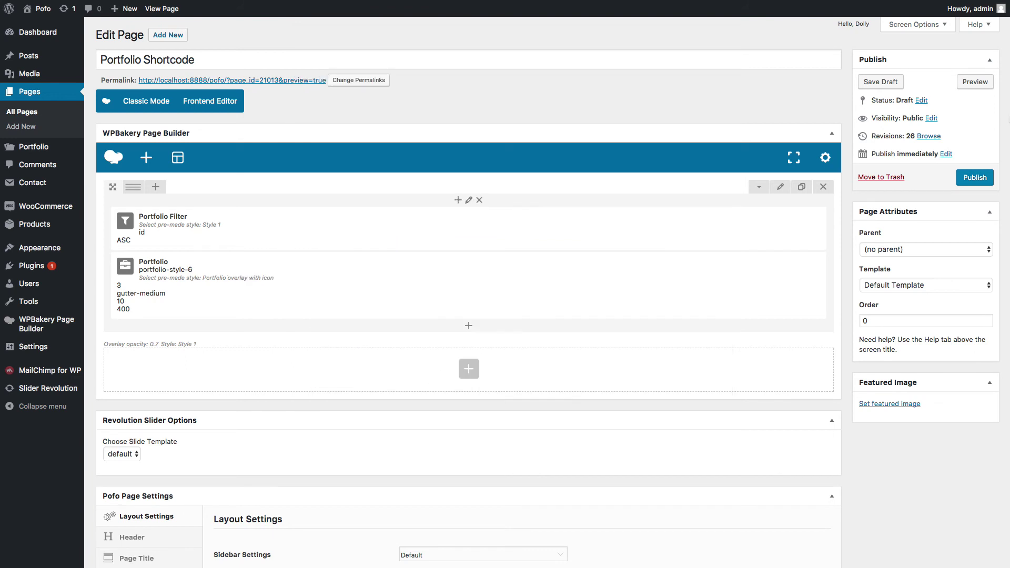
left_click(983, 84)
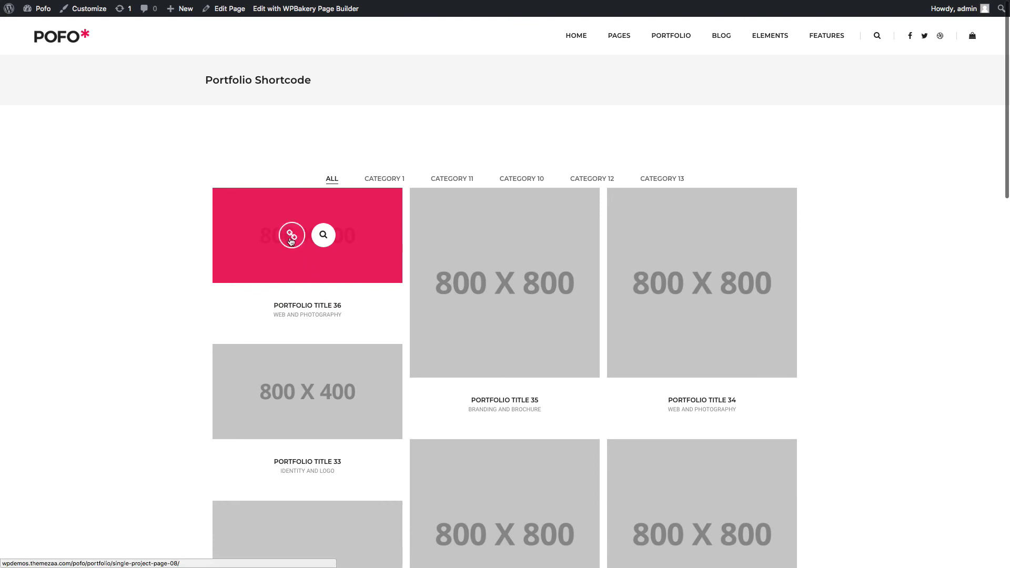
Open the first portfolio image in the lightbox and step through three more images.
left_click(324, 240)
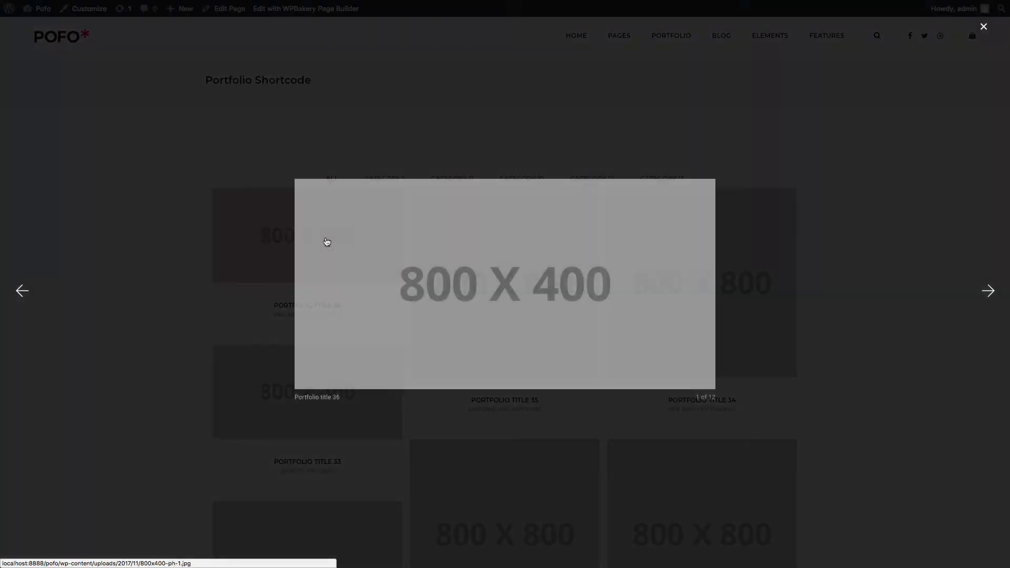
left_click(991, 296)
left_click(989, 292)
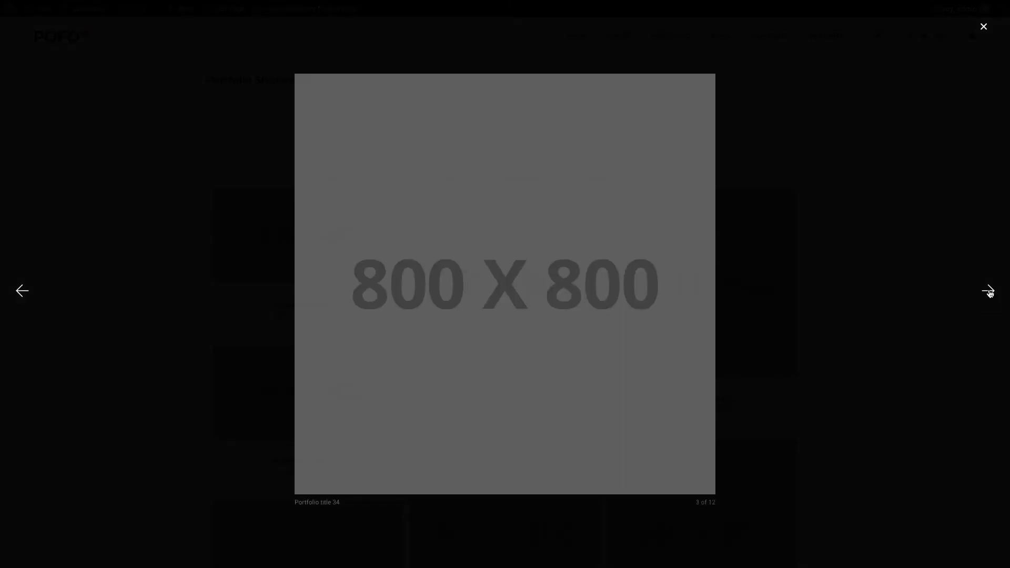
left_click(884, 199)
key("super+w")
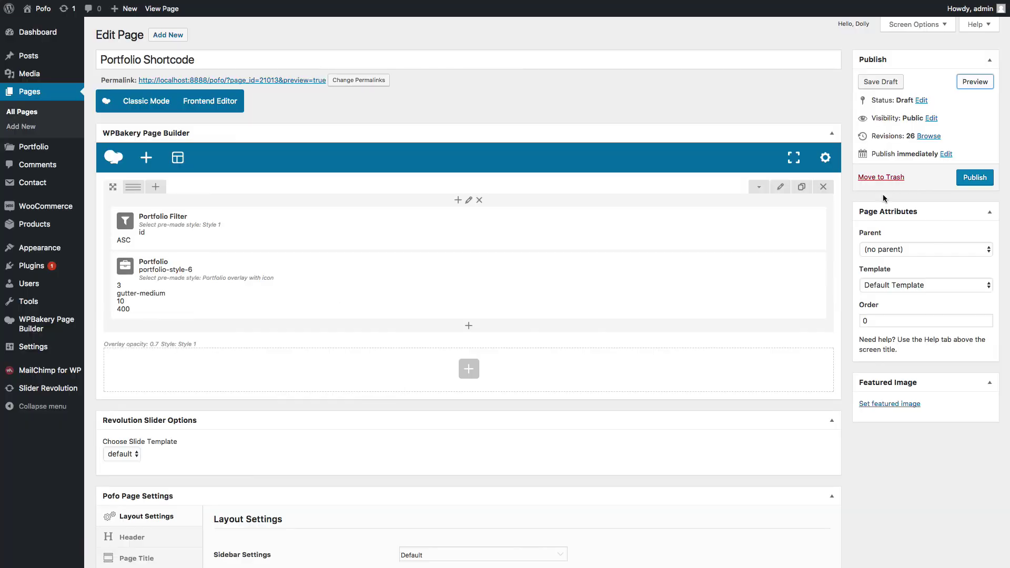
Switch the Portfolio to Portfolio transform, save, and preview it.
left_click(474, 287)
left_click(376, 111)
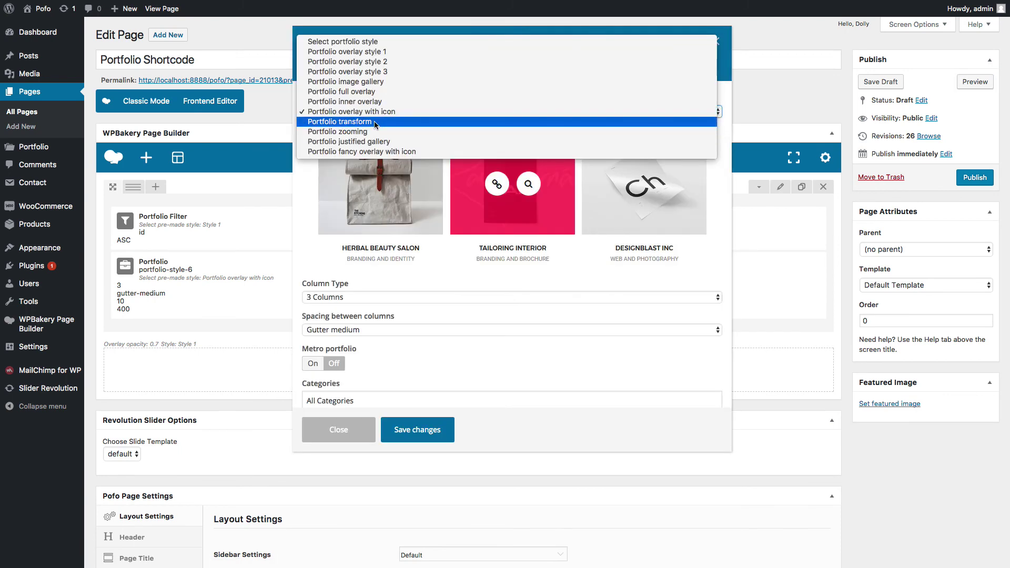
left_click(375, 121)
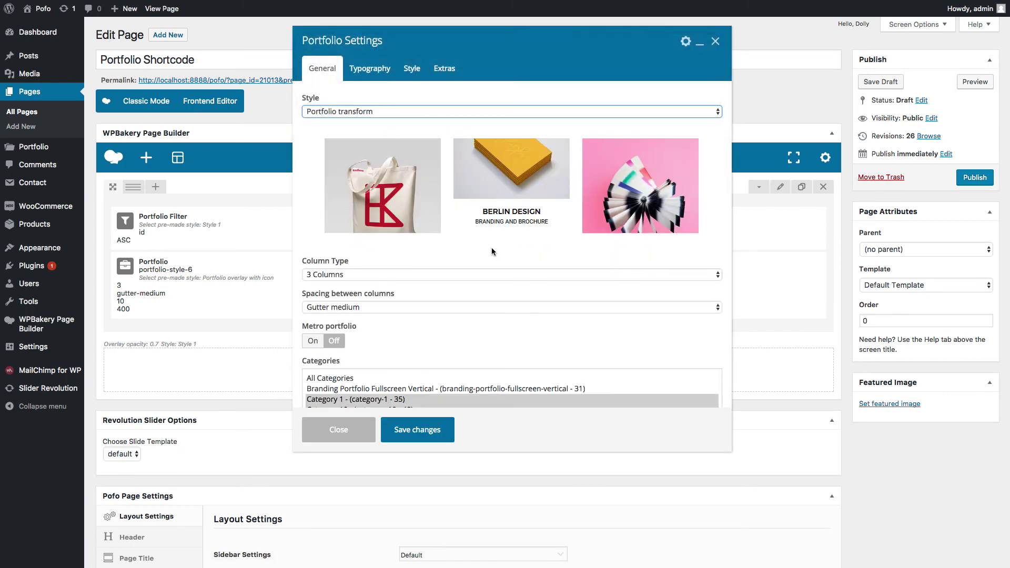
left_click(420, 433)
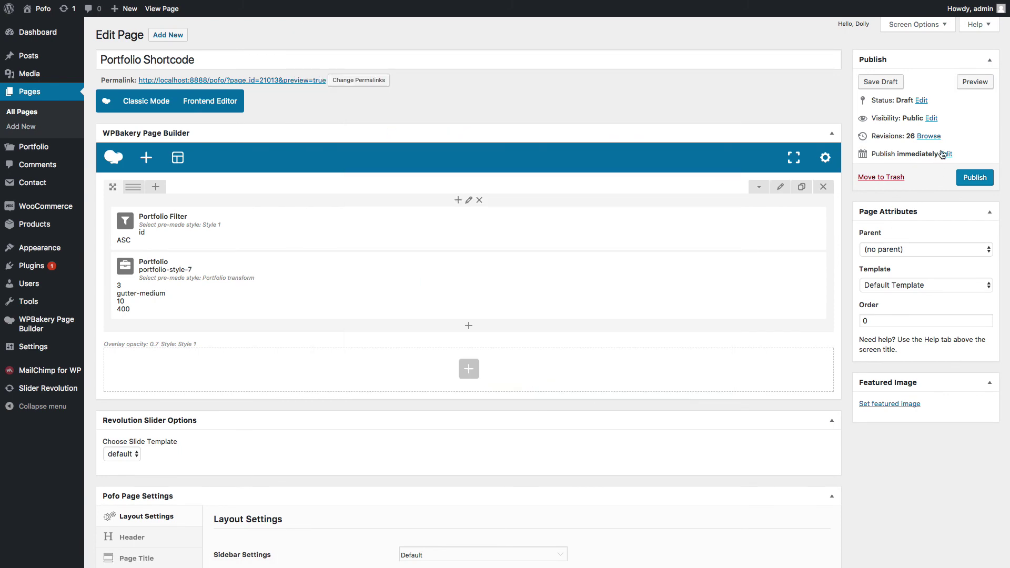
left_click(976, 83)
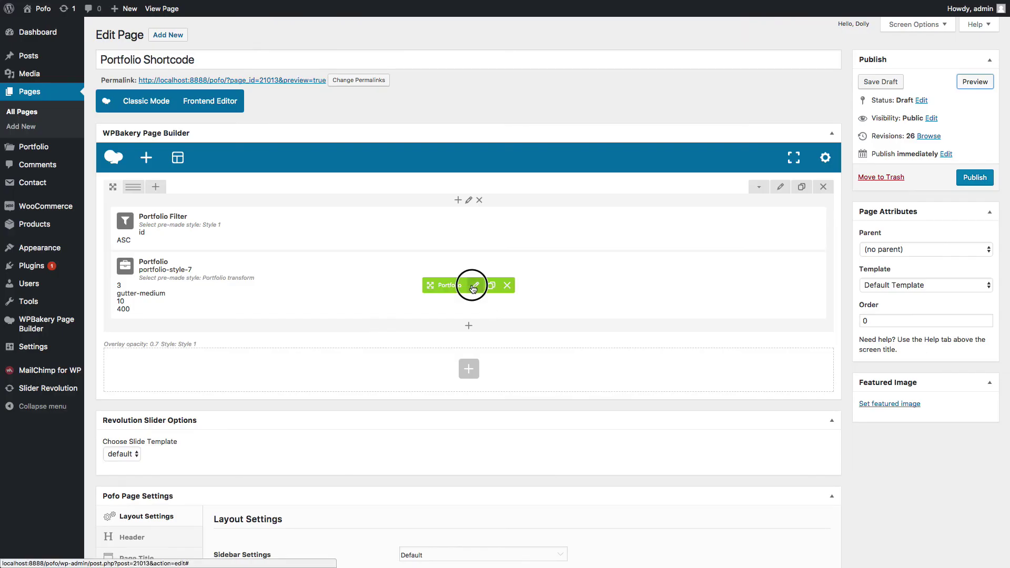
Switch the Portfolio to Portfolio zooming, save, and preview it.
left_click(474, 285)
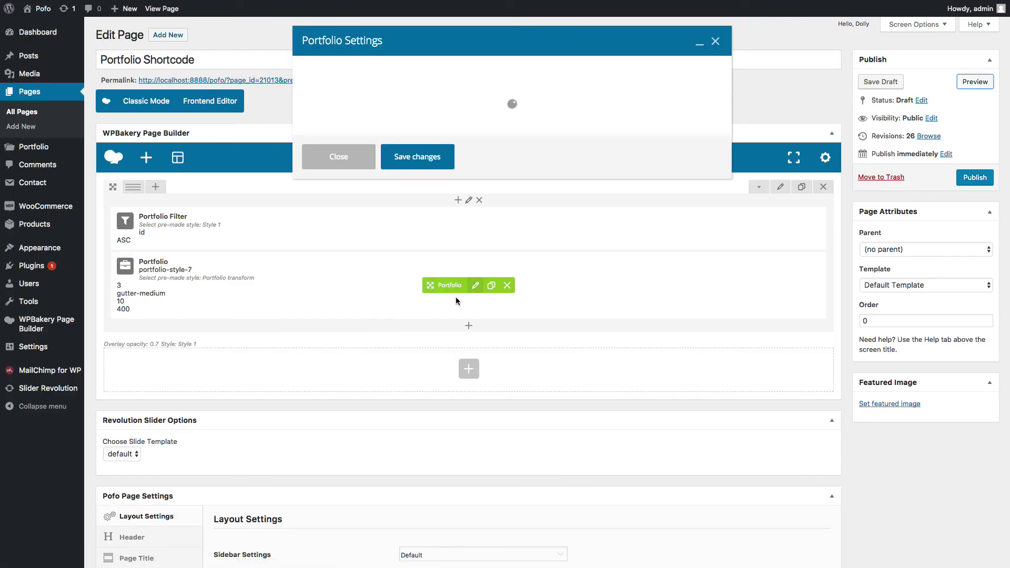
left_click(389, 112)
left_click(385, 121)
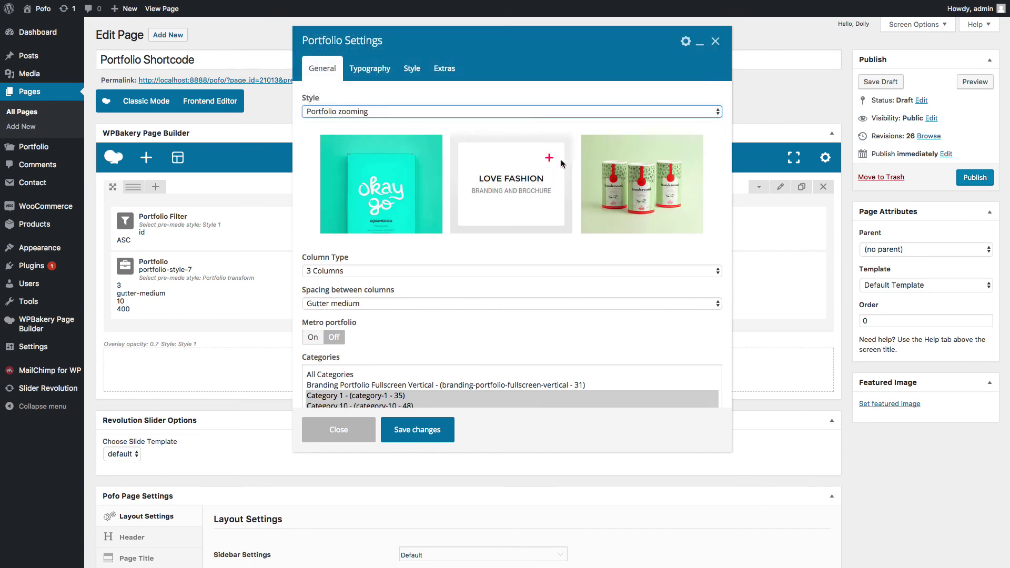
left_click(424, 431)
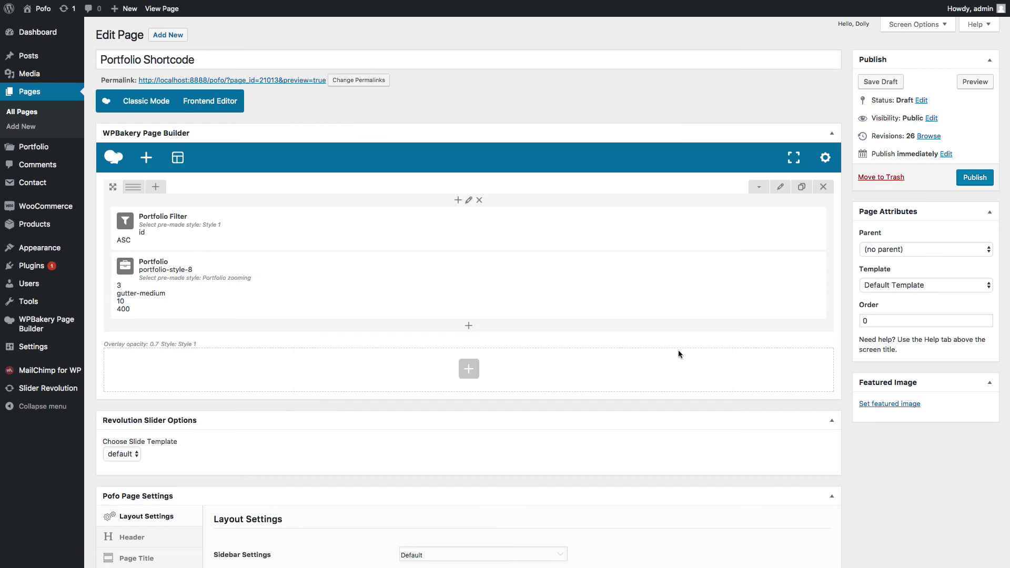
left_click(972, 86)
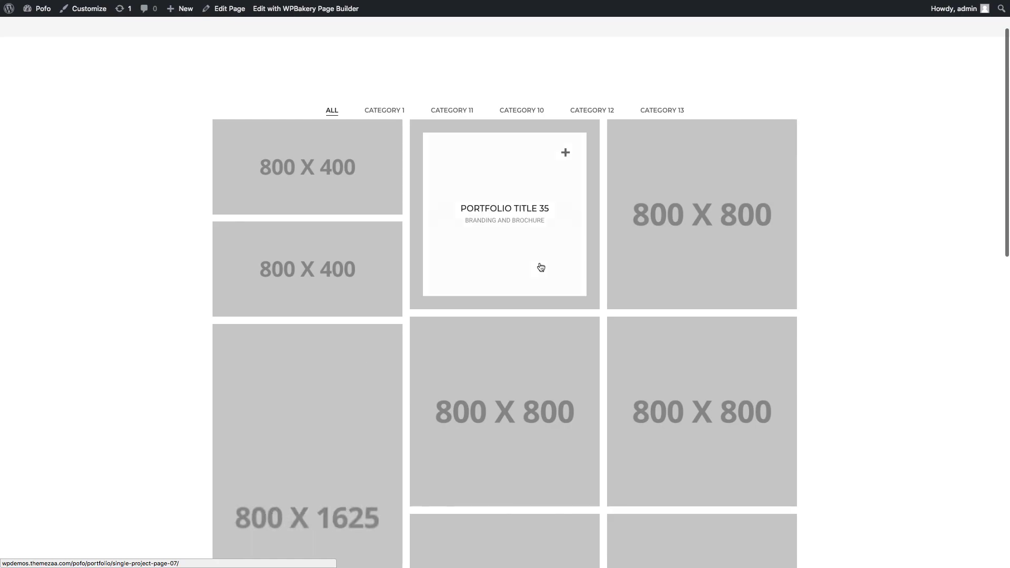
key("super+w")
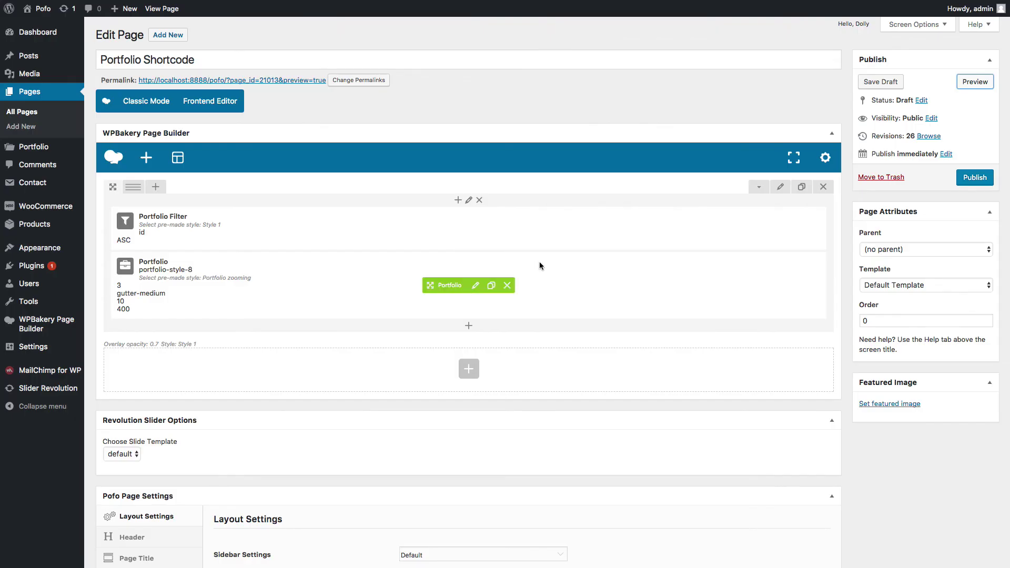
Change the Portfolio element's style to 'Portfolio justified gallery' and save it.
left_click(474, 286)
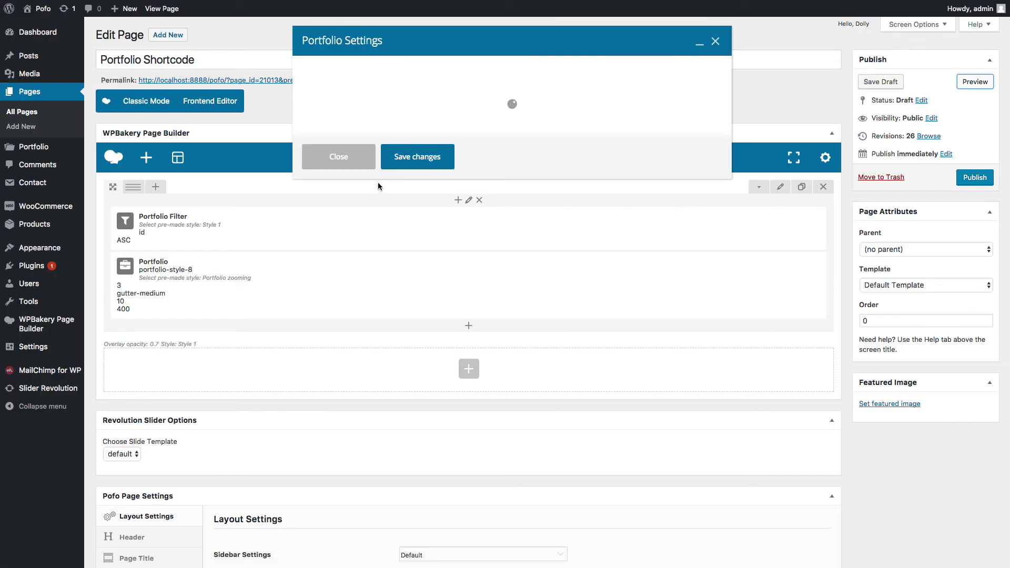
left_click(378, 111)
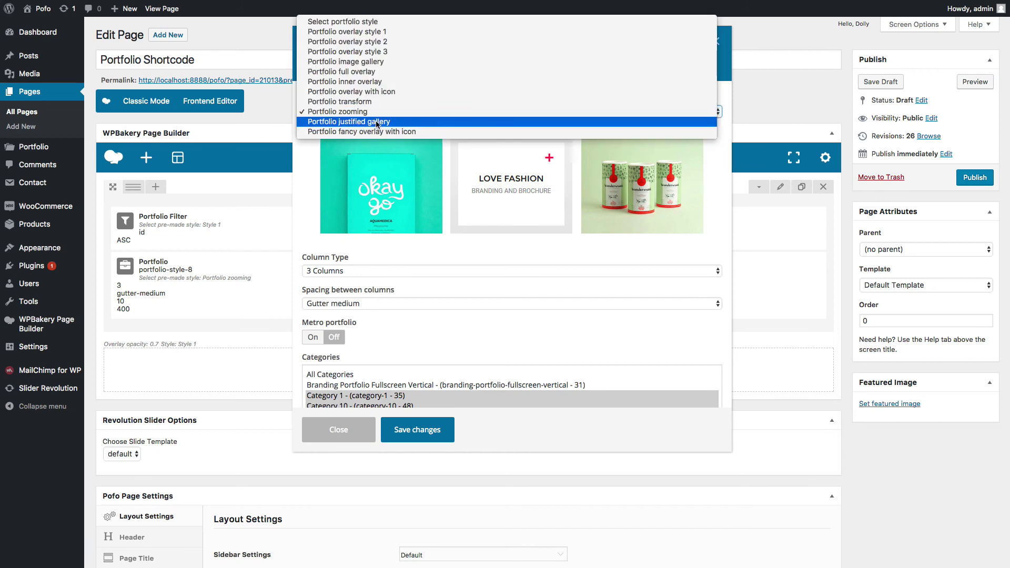
left_click(375, 121)
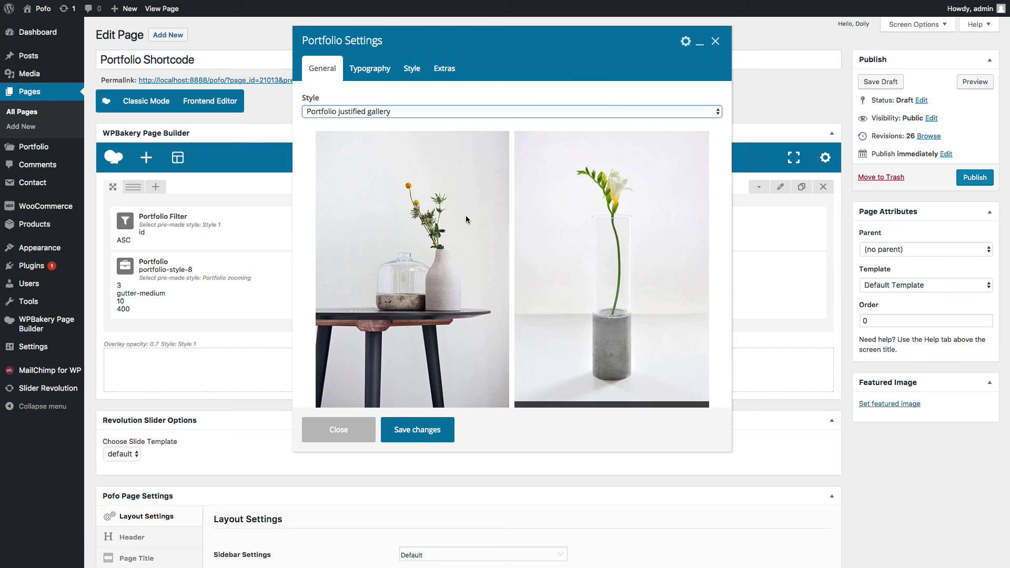
left_click(426, 440)
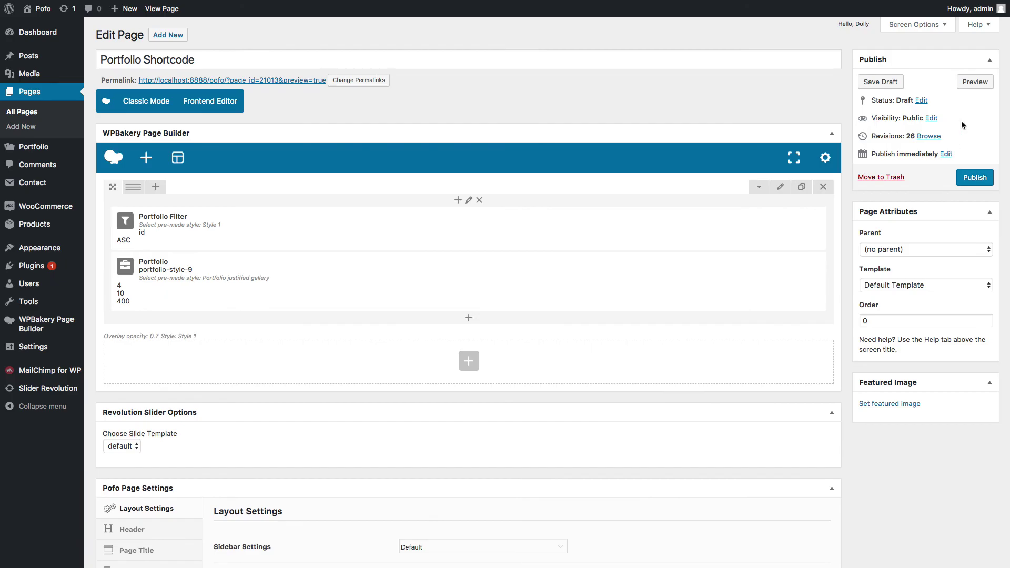
Preview the page and scroll through the justified gallery tile rows.
left_click(975, 82)
scroll(402, 326, "down", 10)
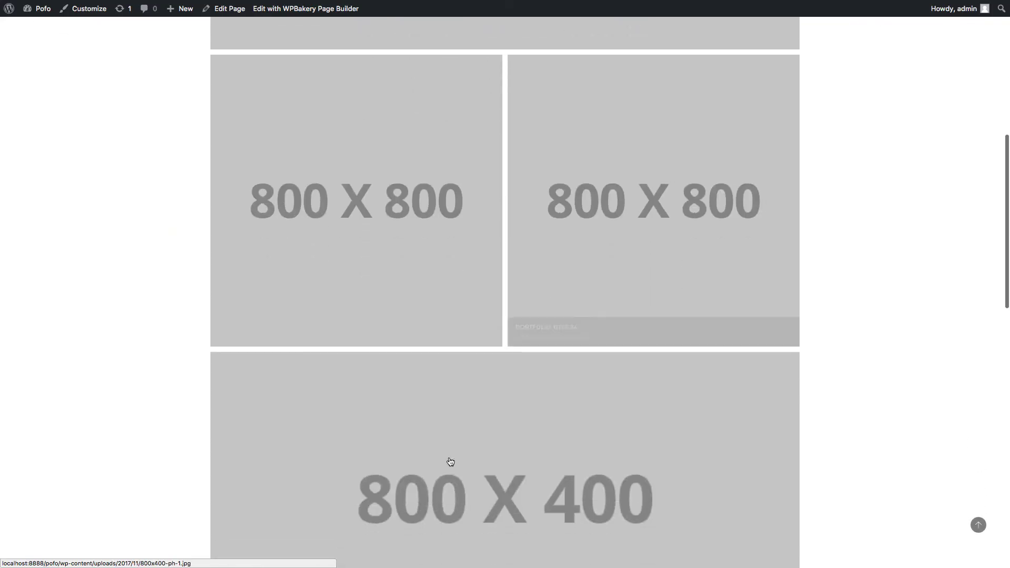
scroll(427, 481, "down", 7)
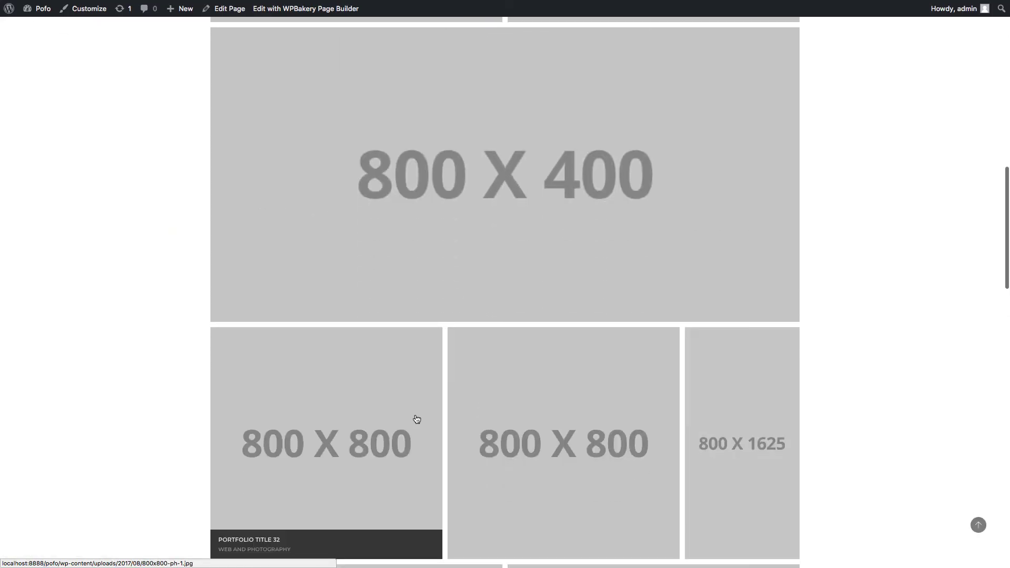
scroll(528, 313, "down", 1)
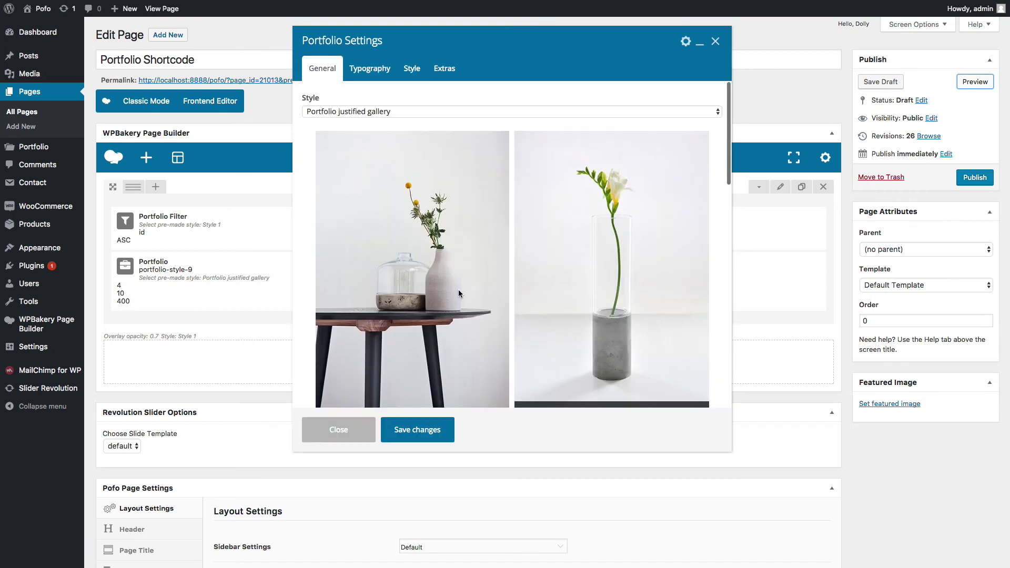
Set the Portfolio style to 'Portfolio fancy overlay with icon' and save it.
left_click(410, 111)
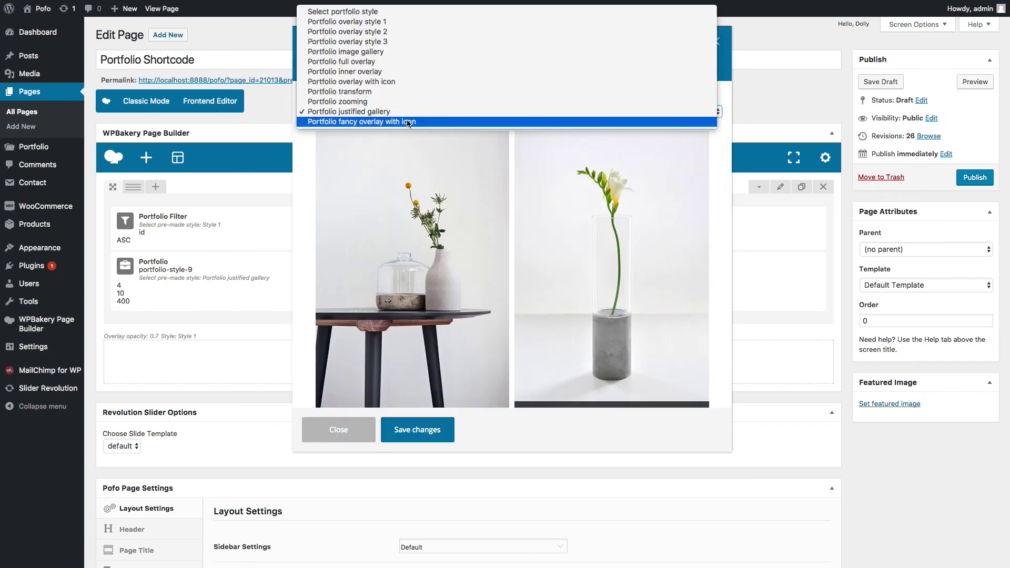
left_click(407, 122)
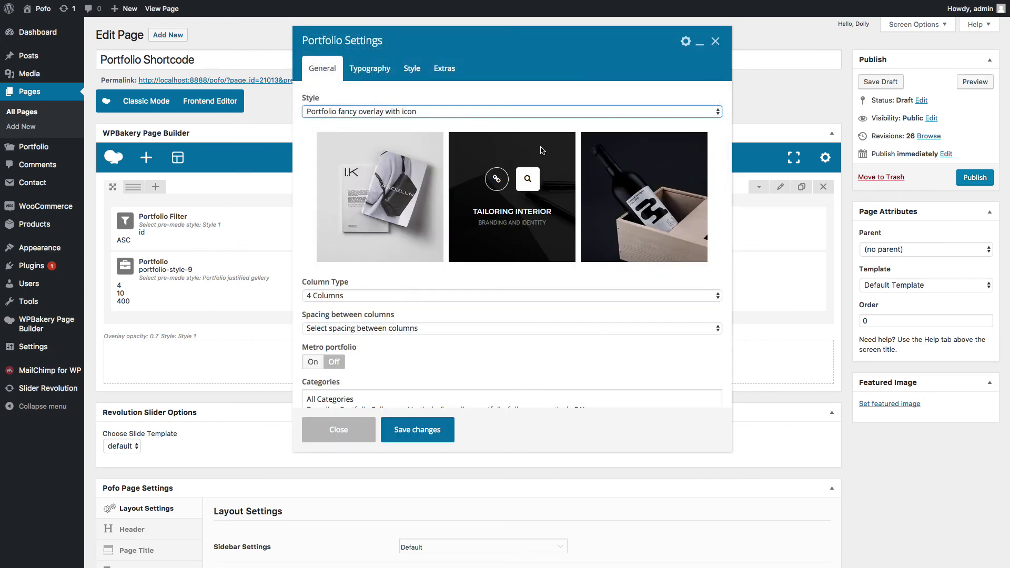
left_click(418, 431)
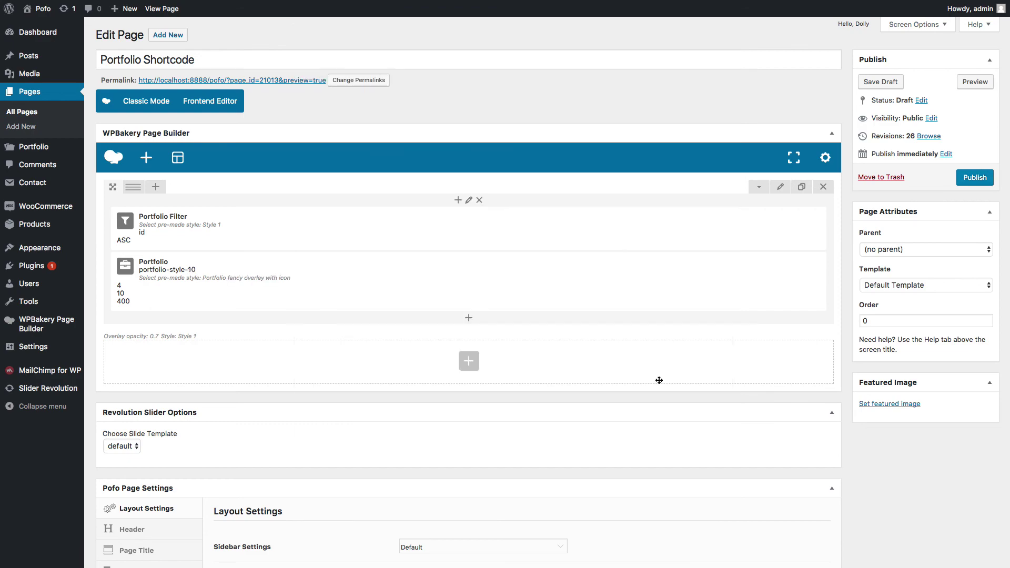
Preview the page and scroll through the fancy overlay metro grid.
left_click(991, 84)
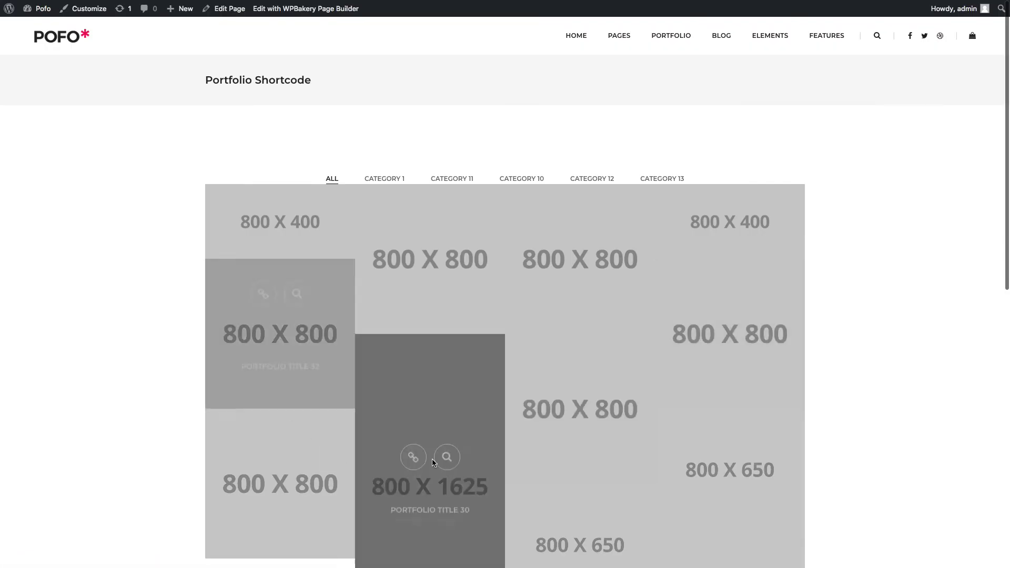
scroll(544, 438, "down", 1)
scroll(542, 399, "down", 3)
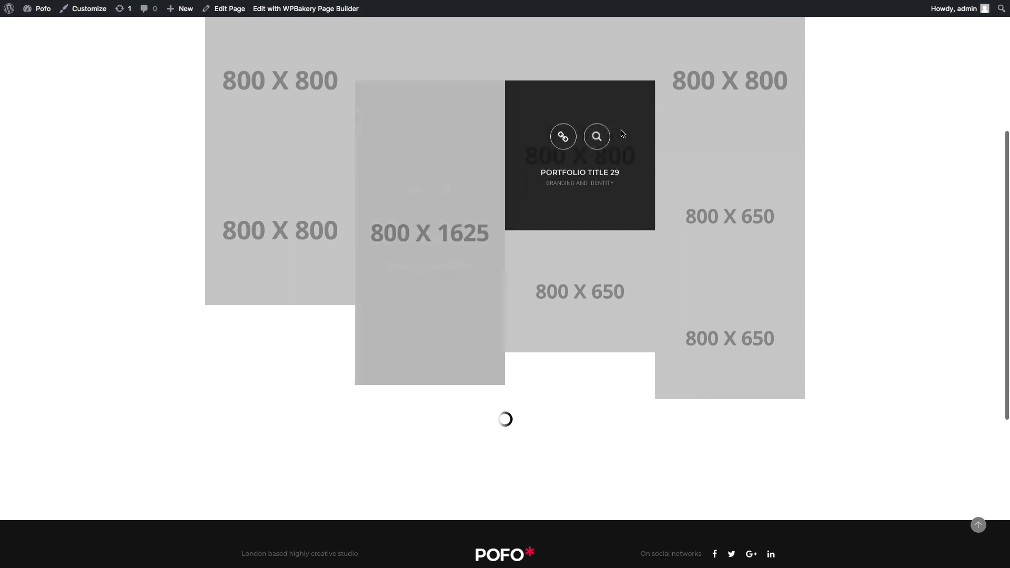
scroll(629, 154, "up", 2)
scroll(578, 155, "up", 5)
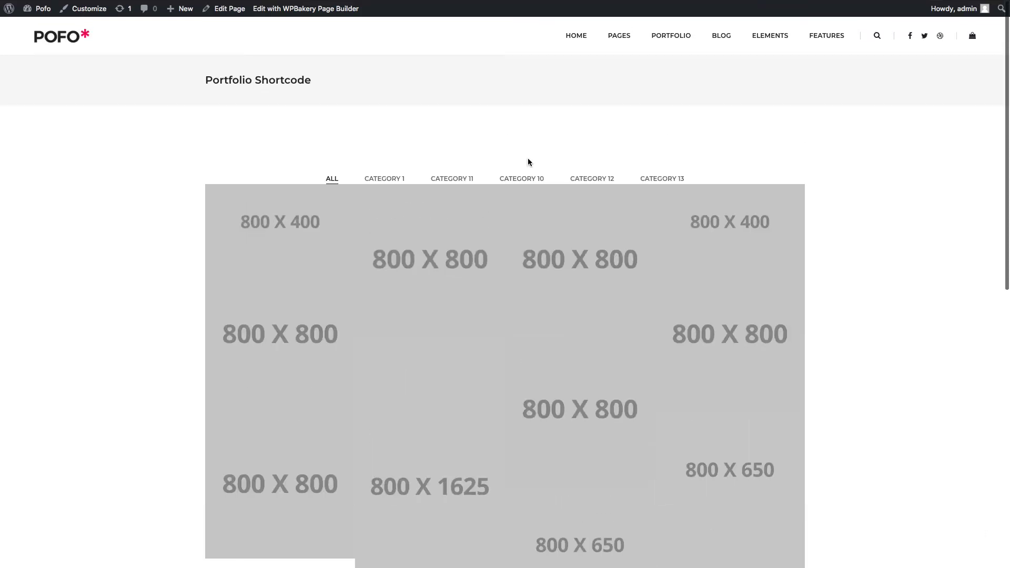